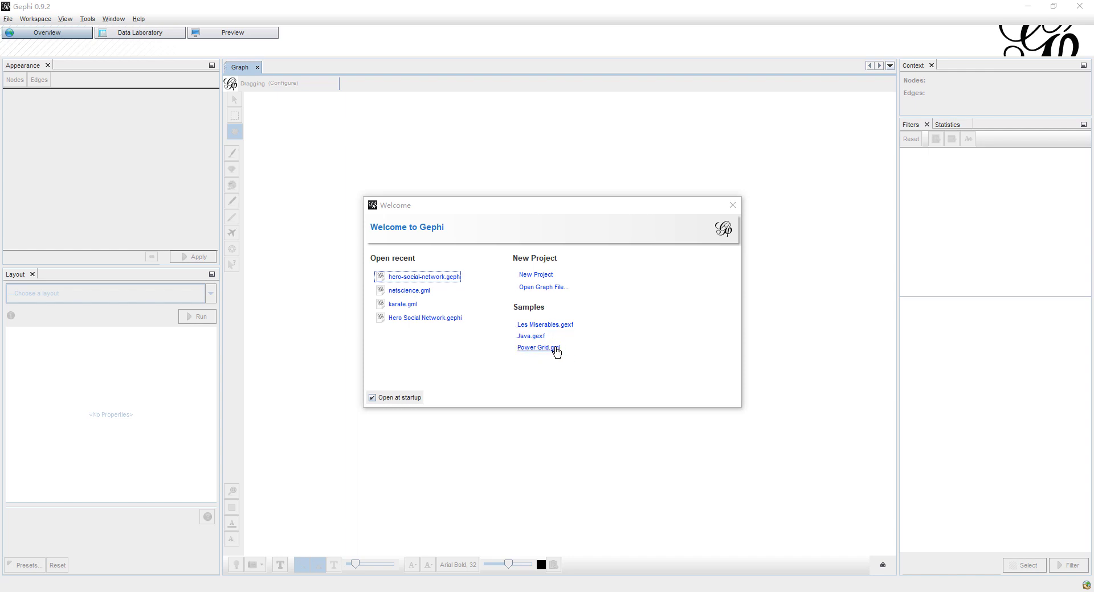
# - Open the Les Miserables.gexf sample and import it as an undirected graph into a new workspace
pyautogui.click(558, 364)
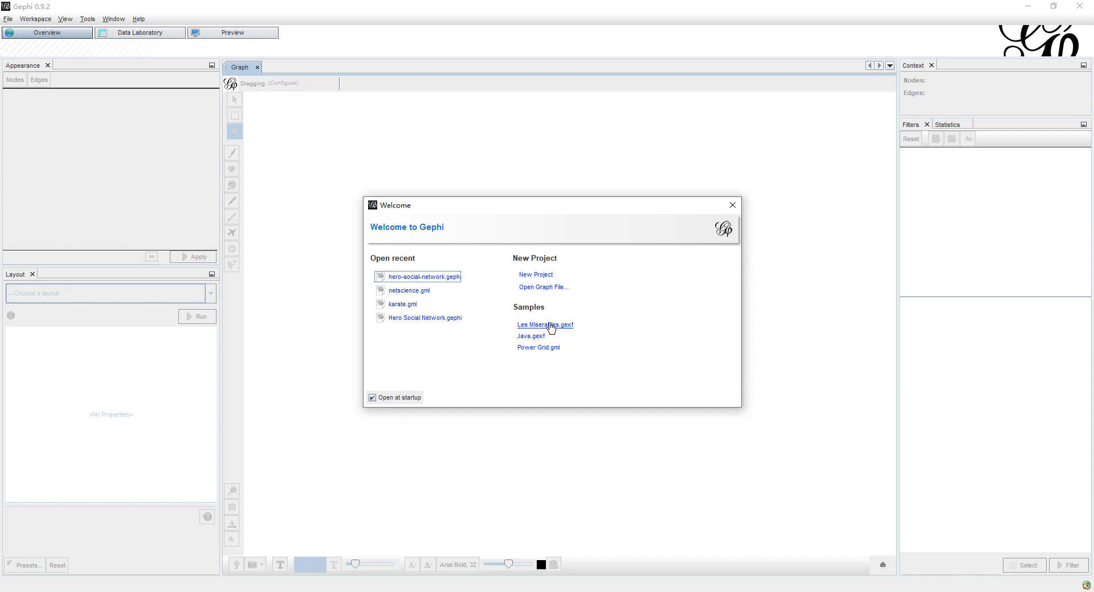
pyautogui.click(522, 328)
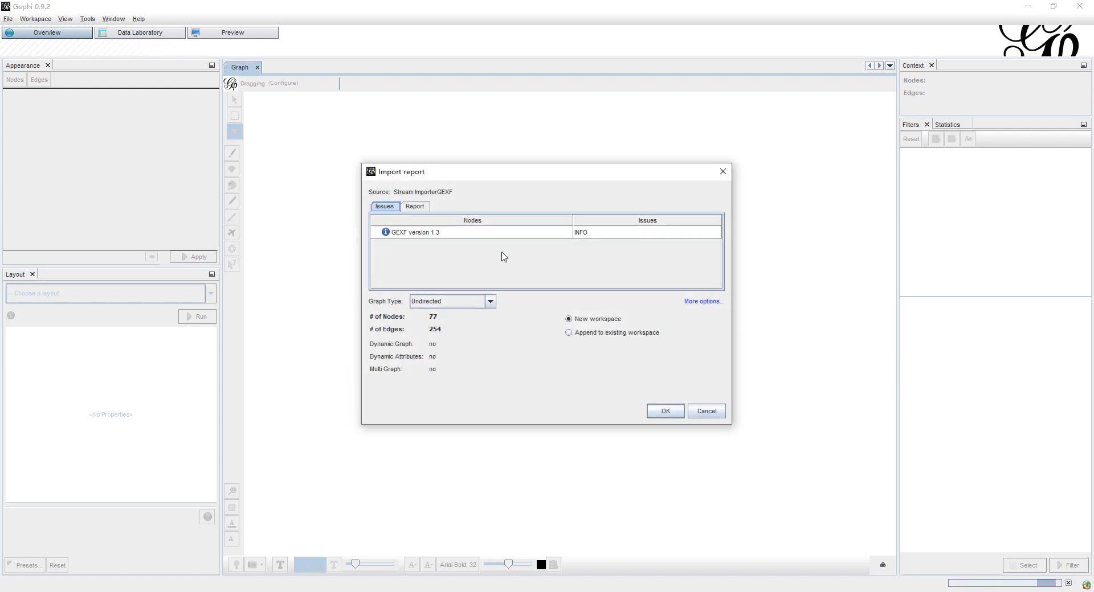
pyautogui.click(660, 411)
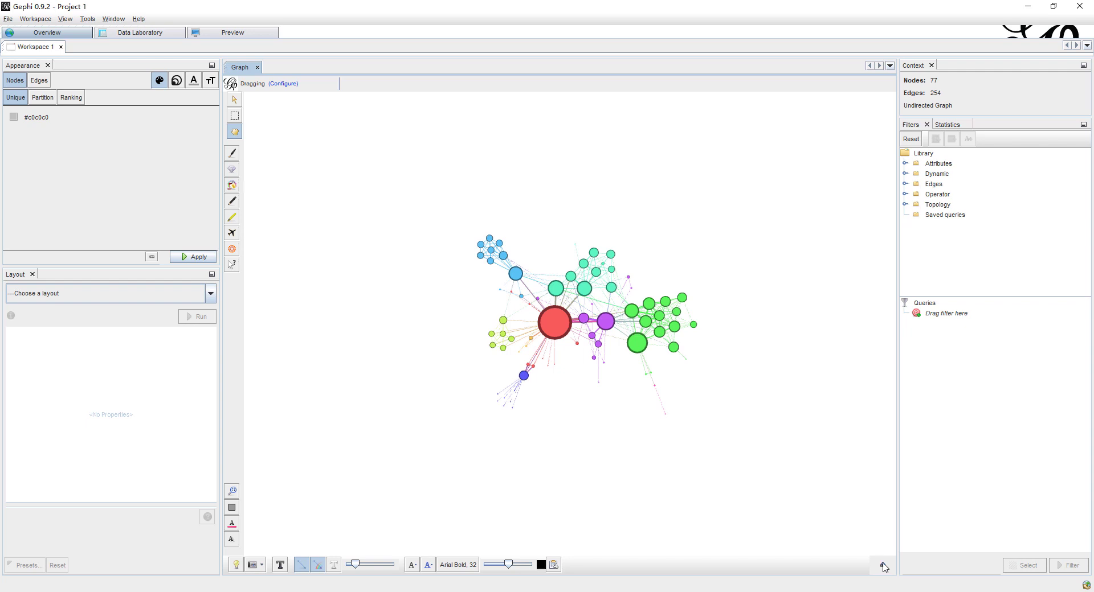
# - Expand the graph visualization settings and look through the global, edge and label options
pyautogui.click(883, 566)
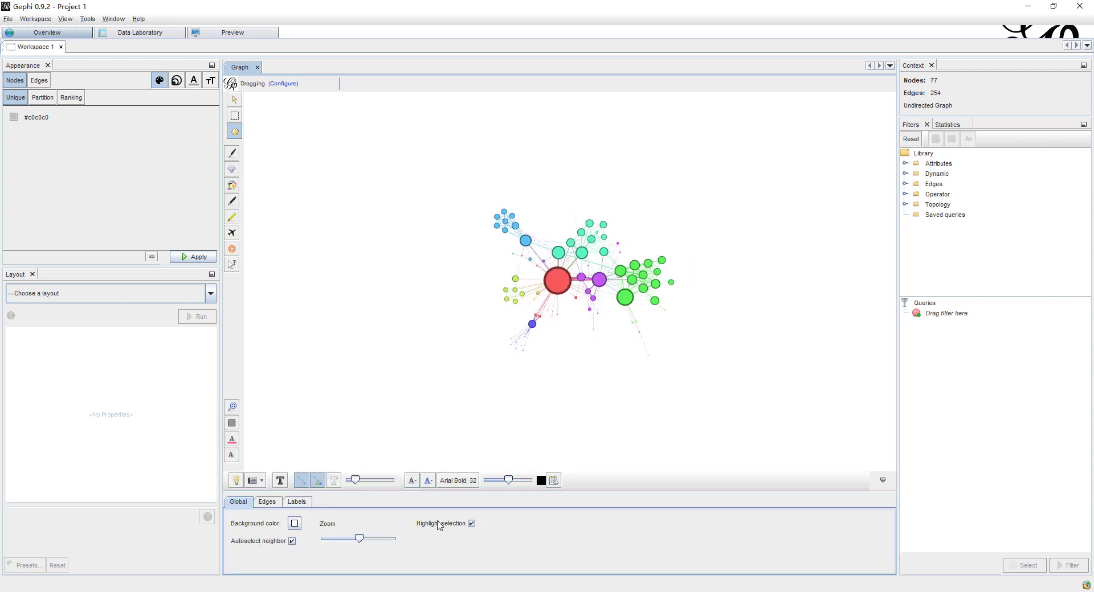
pyautogui.click(272, 504)
pyautogui.click(293, 503)
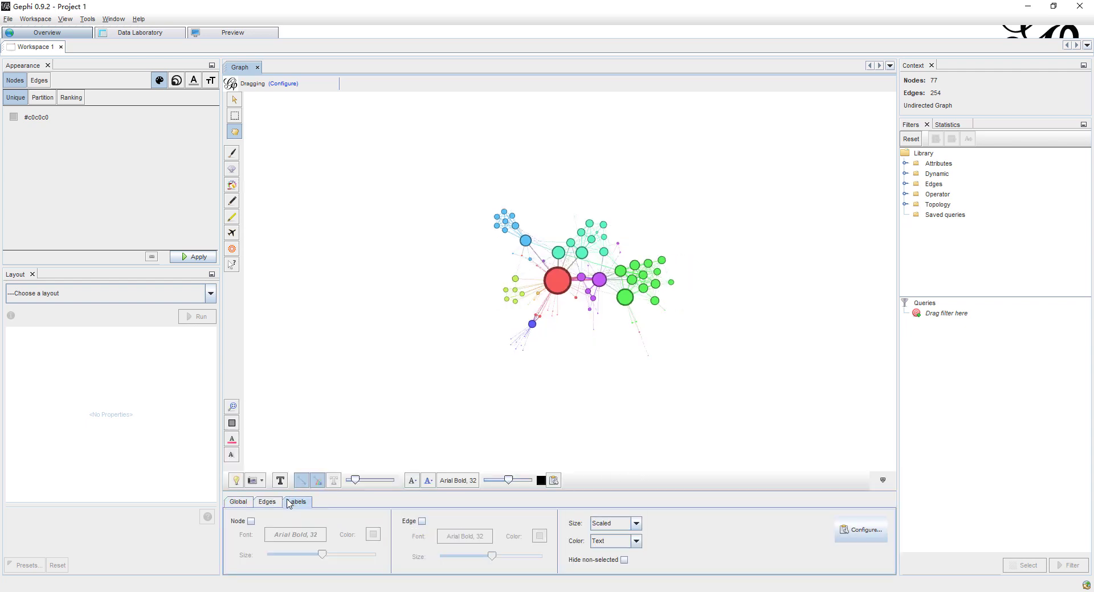
pyautogui.click(244, 503)
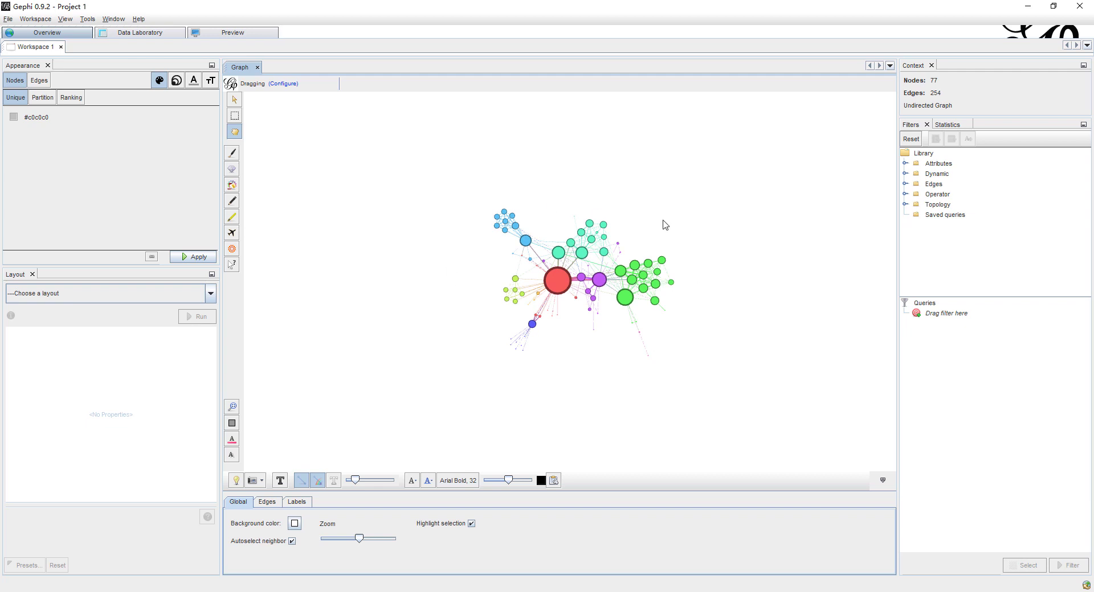
pyautogui.click(273, 504)
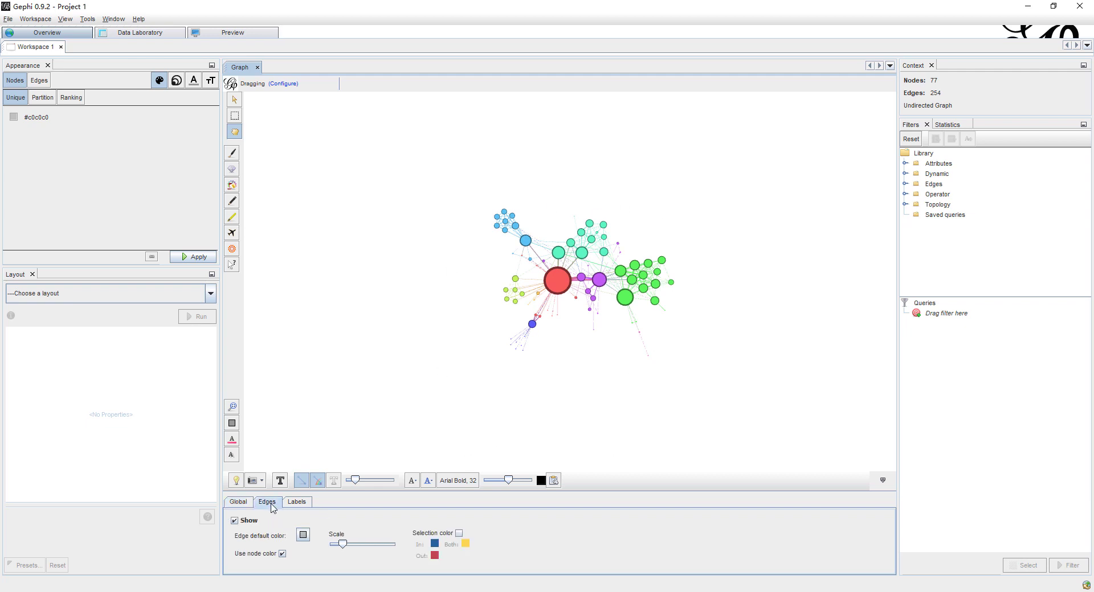
pyautogui.click(301, 505)
pyautogui.click(247, 507)
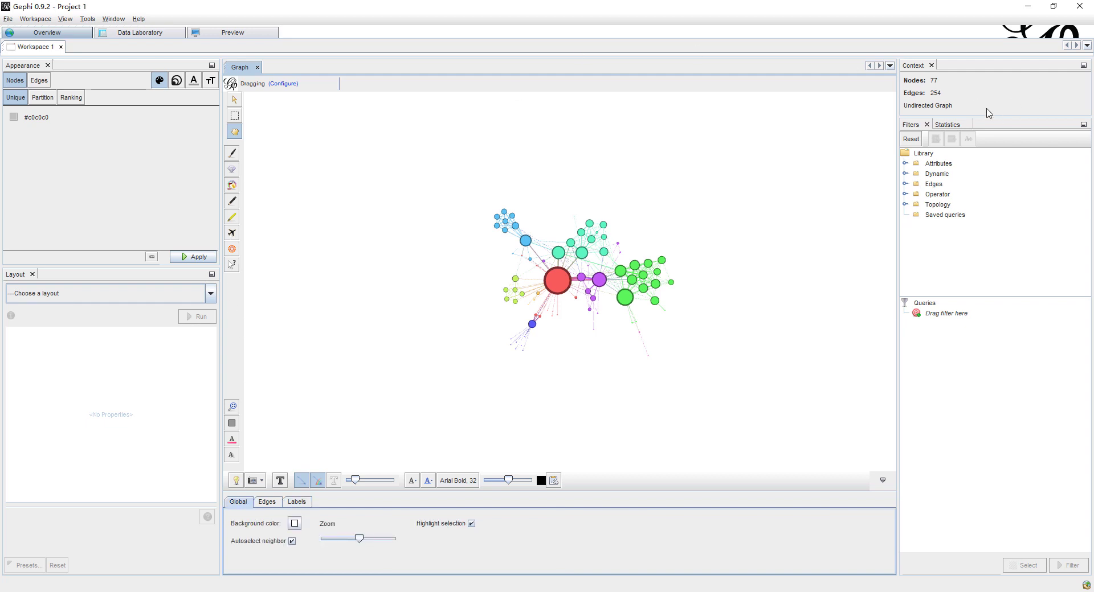
# - Run the Average Degree statistic, read down its degree distribution report, and close the report
pyautogui.click(945, 125)
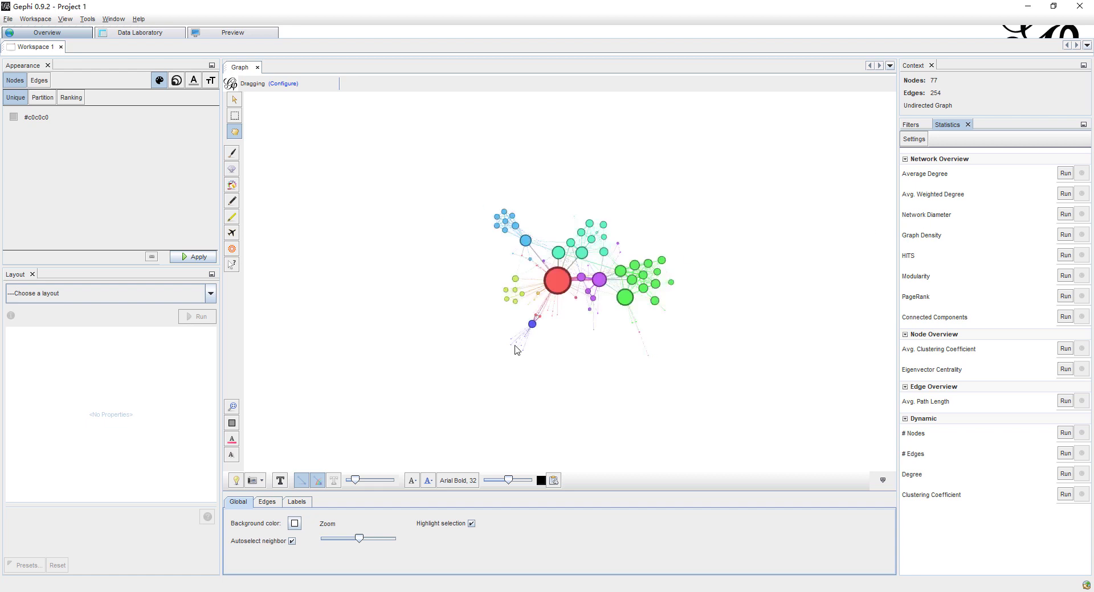
pyautogui.click(1064, 174)
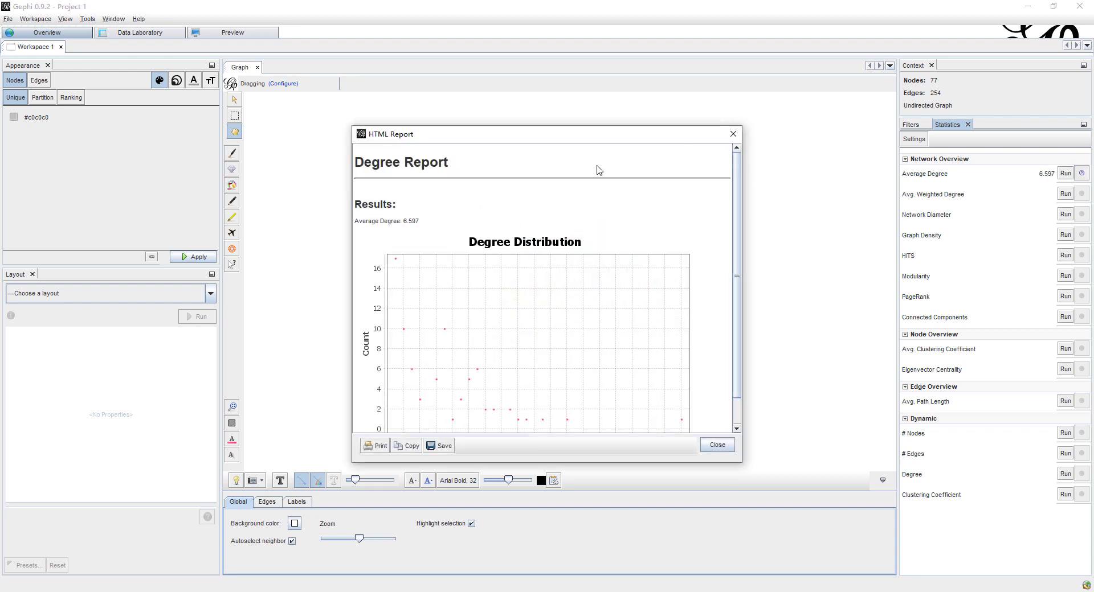
pyautogui.moveTo(736, 226); pyautogui.dragTo(736, 263)
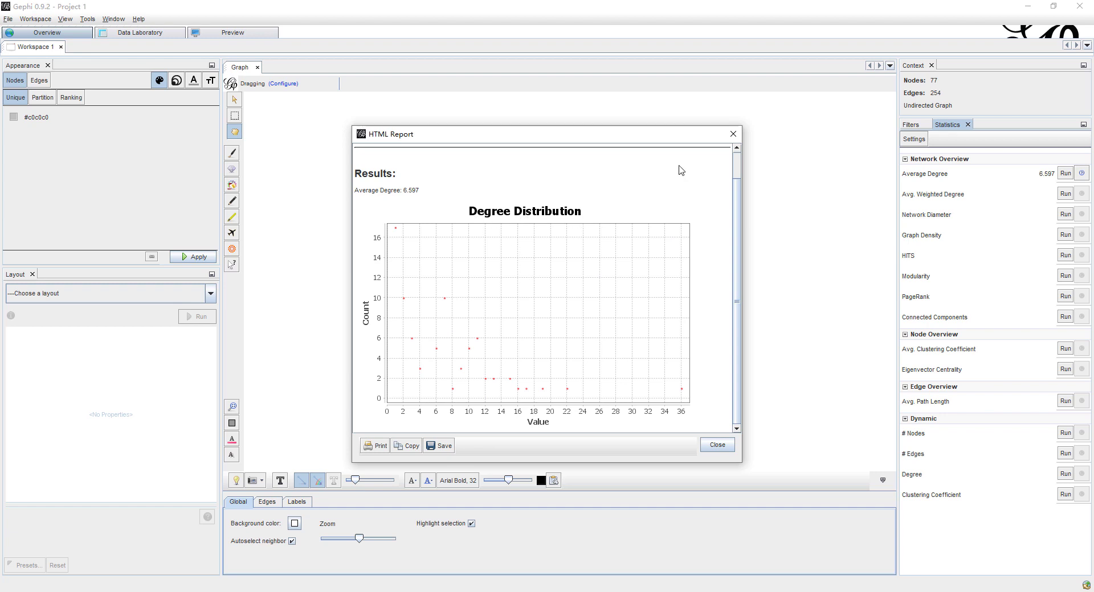
pyautogui.click(733, 134)
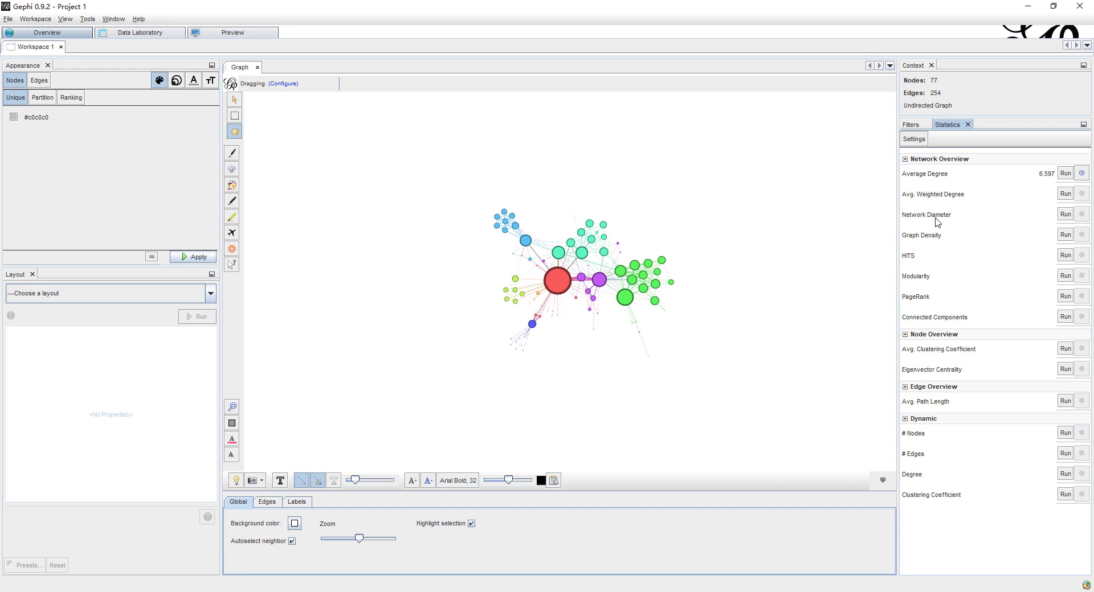
pyautogui.click(1066, 215)
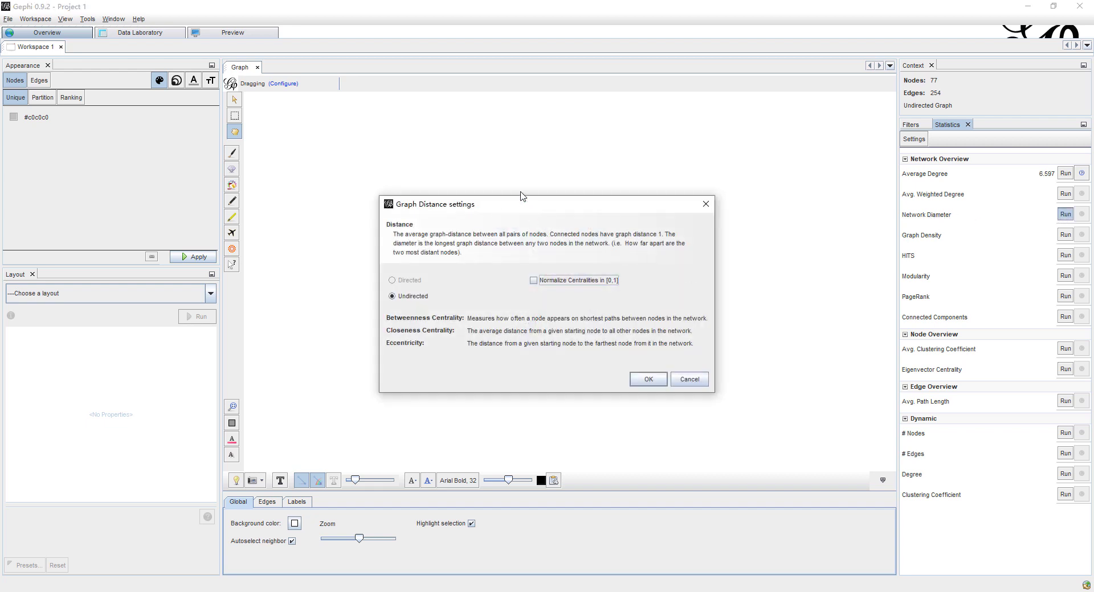
pyautogui.moveTo(522, 203); pyautogui.dragTo(505, 180)
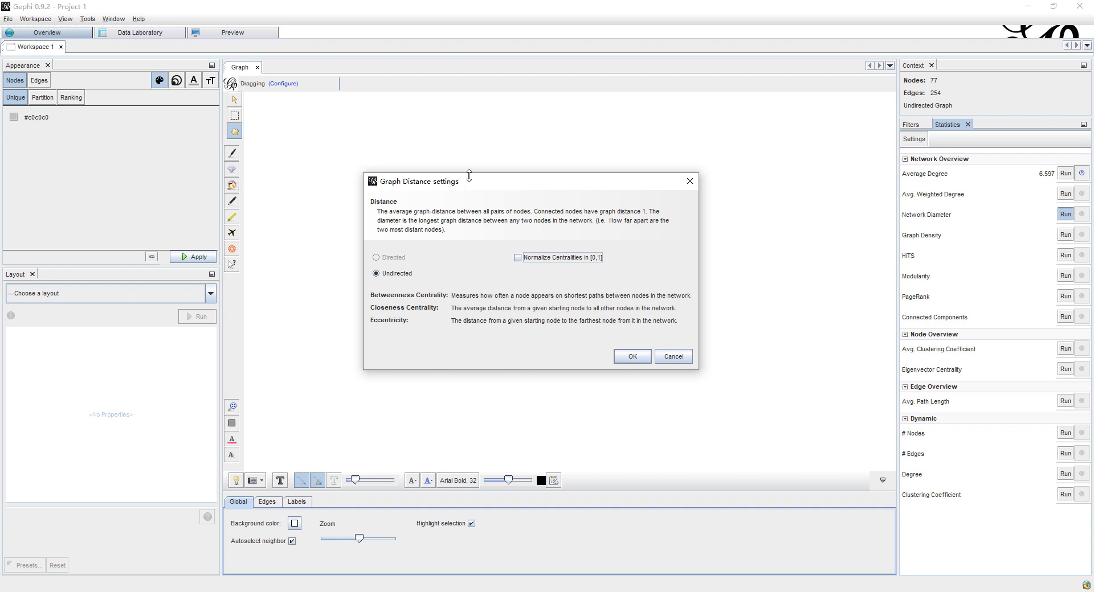
pyautogui.moveTo(468, 187); pyautogui.dragTo(428, 178)
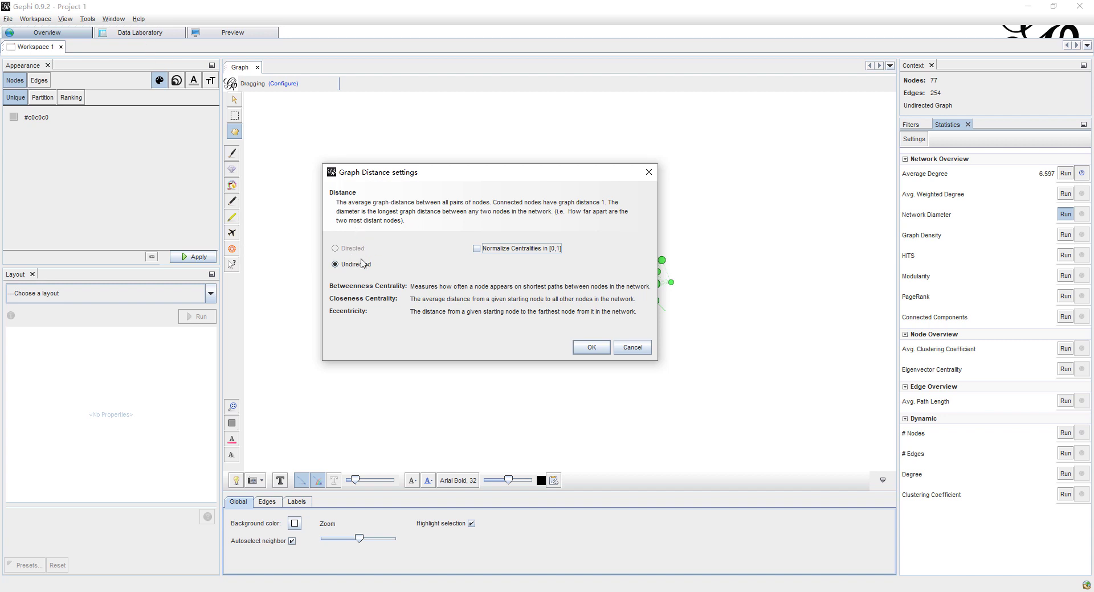
pyautogui.click(632, 347)
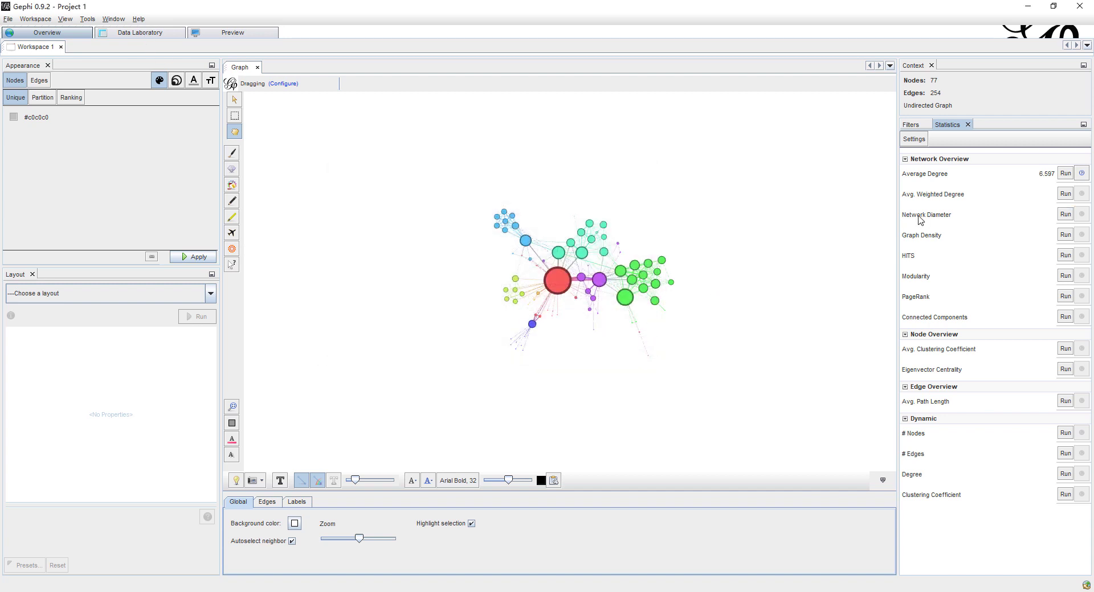
# - Run the Network Diameter statistic as undirected without normalized centralities, and review the widened distance report through the eccentricity distribution
pyautogui.click(1065, 215)
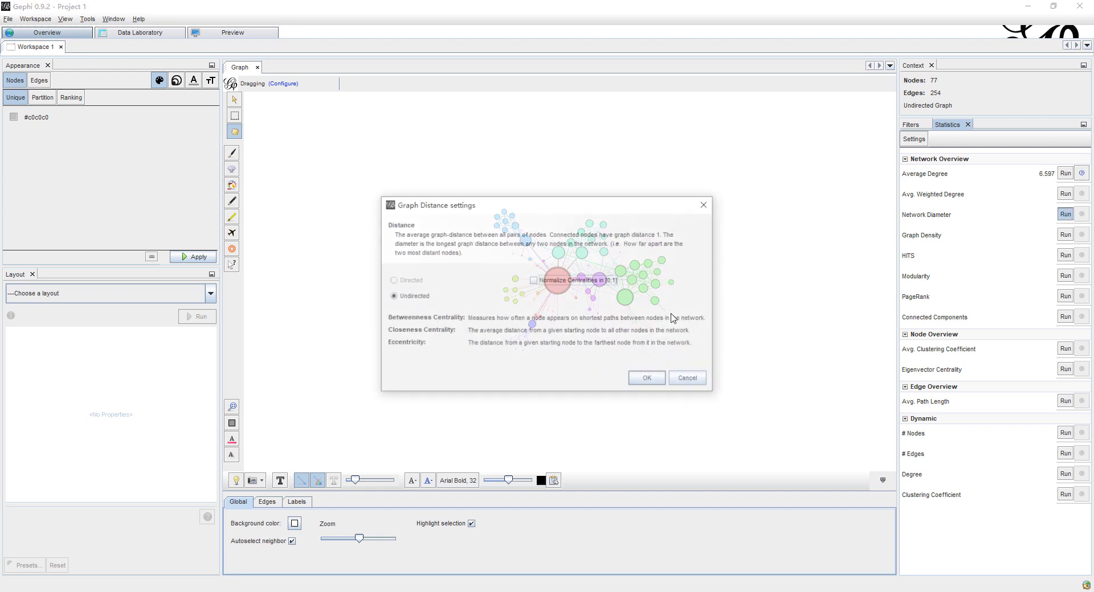
pyautogui.click(647, 380)
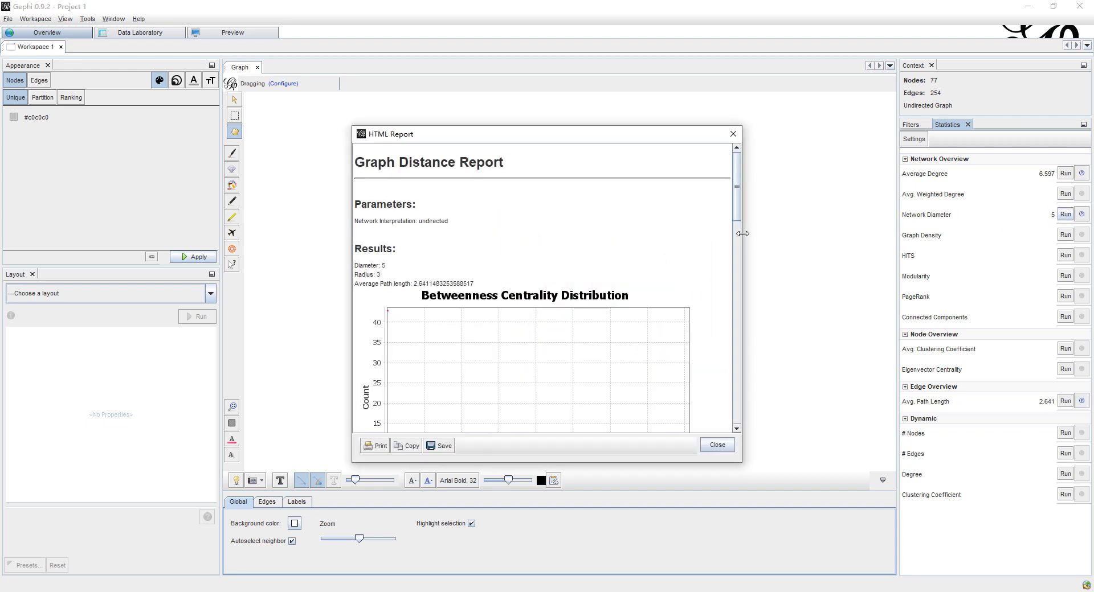
pyautogui.moveTo(742, 234); pyautogui.dragTo(869, 330)
pyautogui.moveTo(868, 355); pyautogui.dragTo(869, 422)
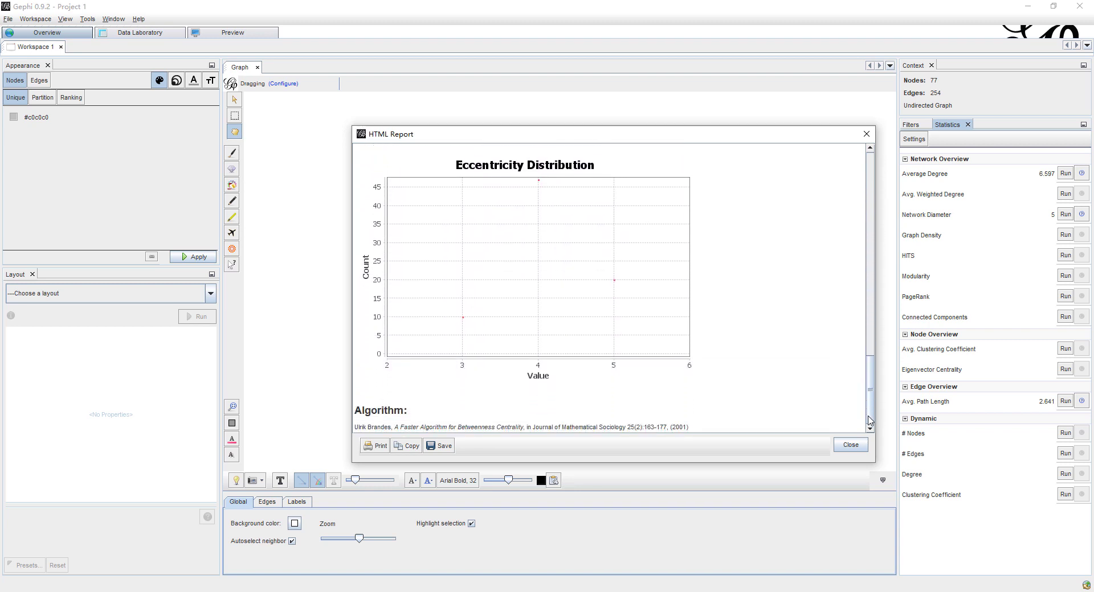
pyautogui.click(866, 134)
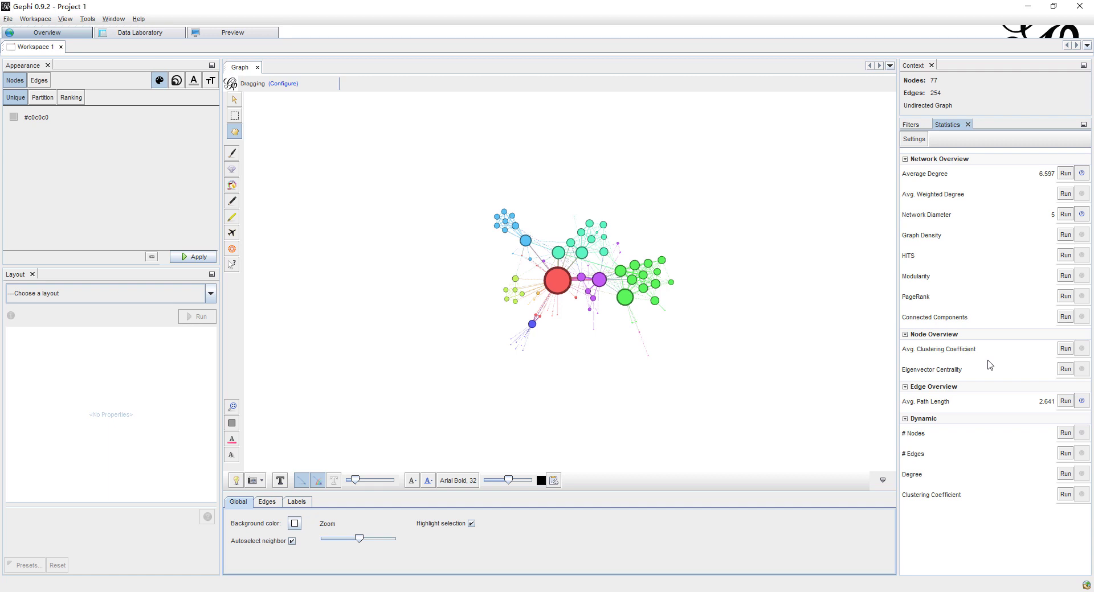
# - Run the Avg. Clustering Coefficient statistic with the undirected option and close its report
pyautogui.click(1065, 349)
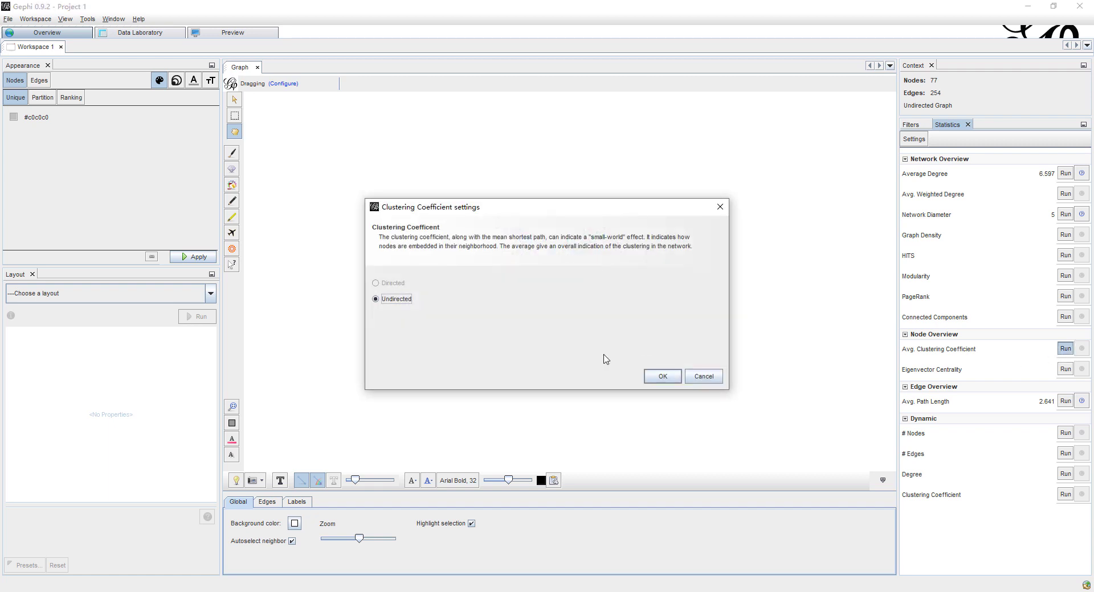
pyautogui.click(661, 377)
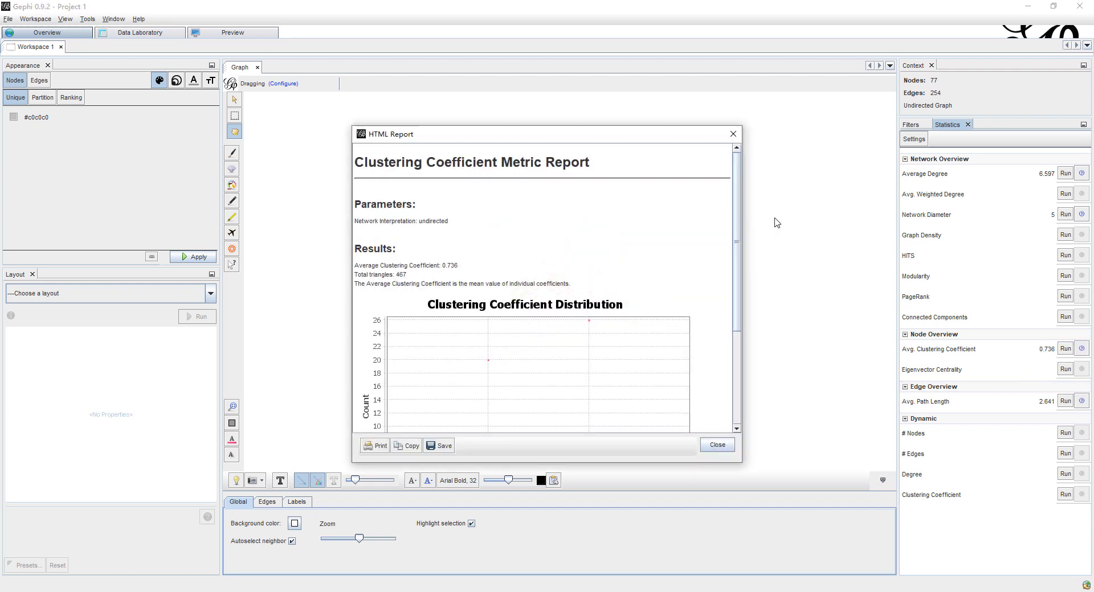
pyautogui.click(732, 134)
# - Run the Eigenvector Centrality statistic as undirected with 100 iterations and close its report
pyautogui.click(1065, 371)
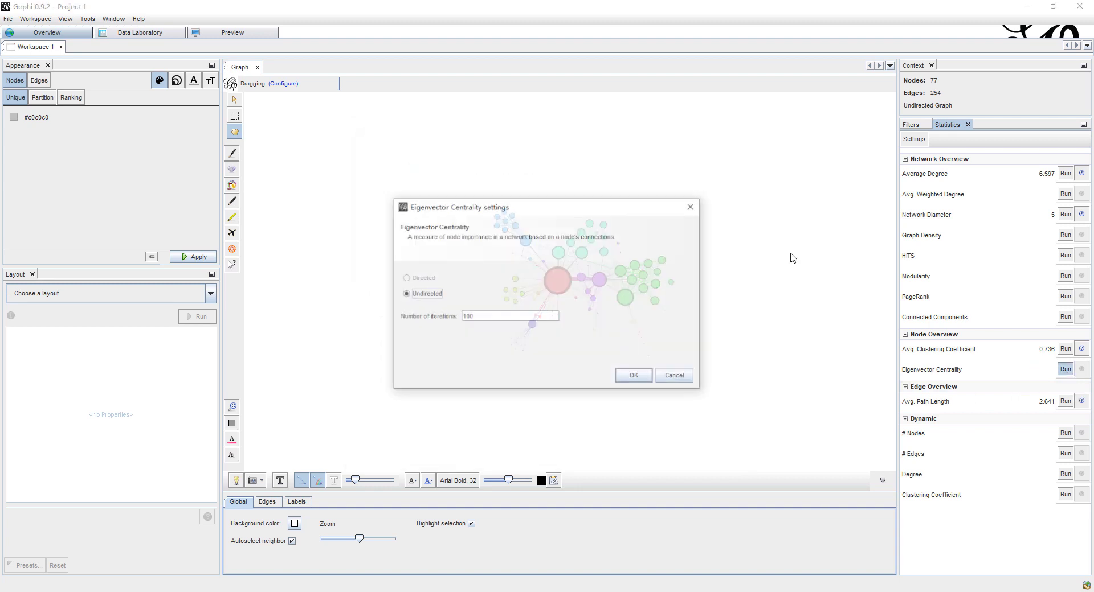
pyautogui.click(627, 373)
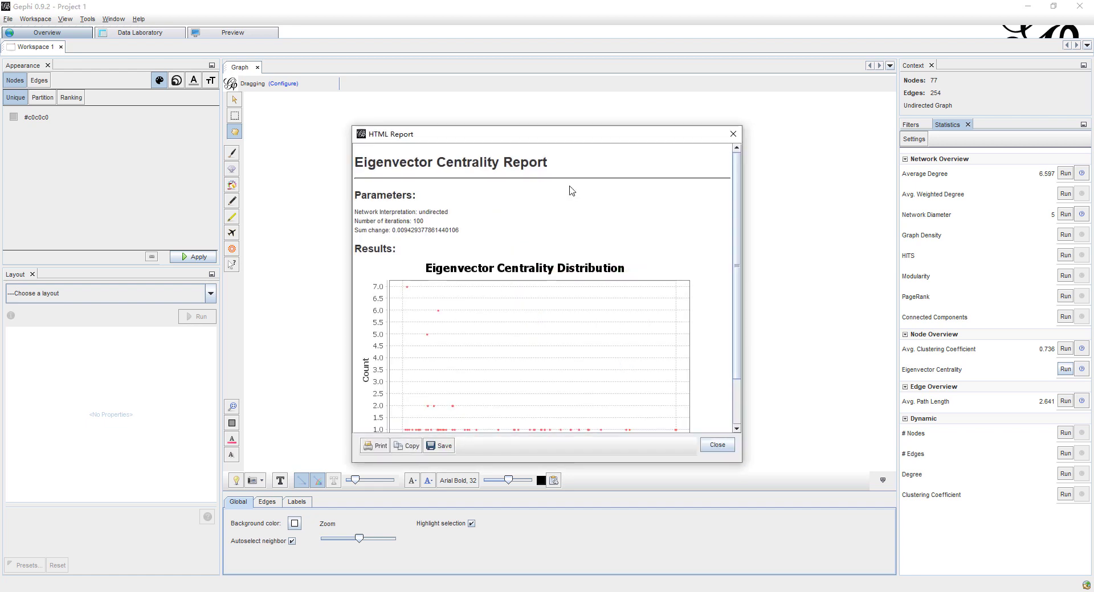
pyautogui.click(732, 133)
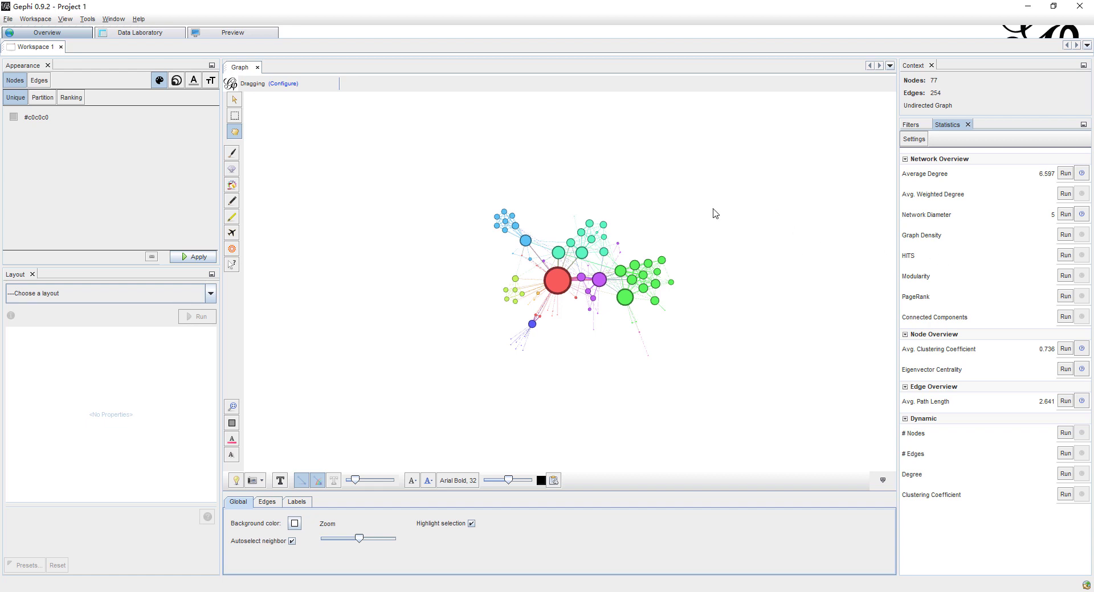
# - Examine the computed metrics in the Data Laboratory's nodes table and the records in its edges table
pyautogui.click(161, 34)
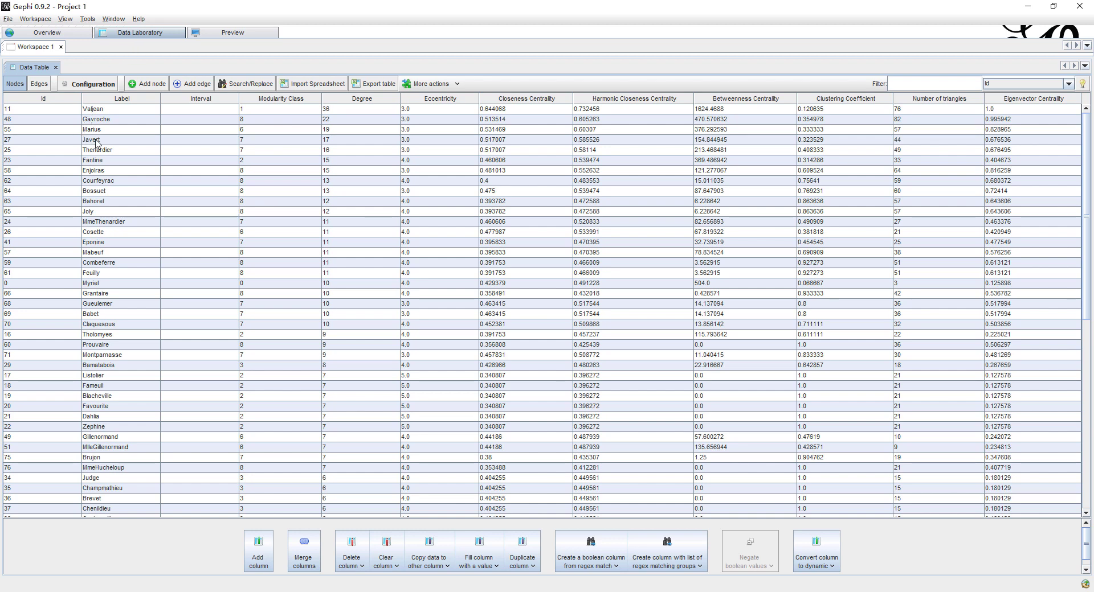
pyautogui.click(39, 83)
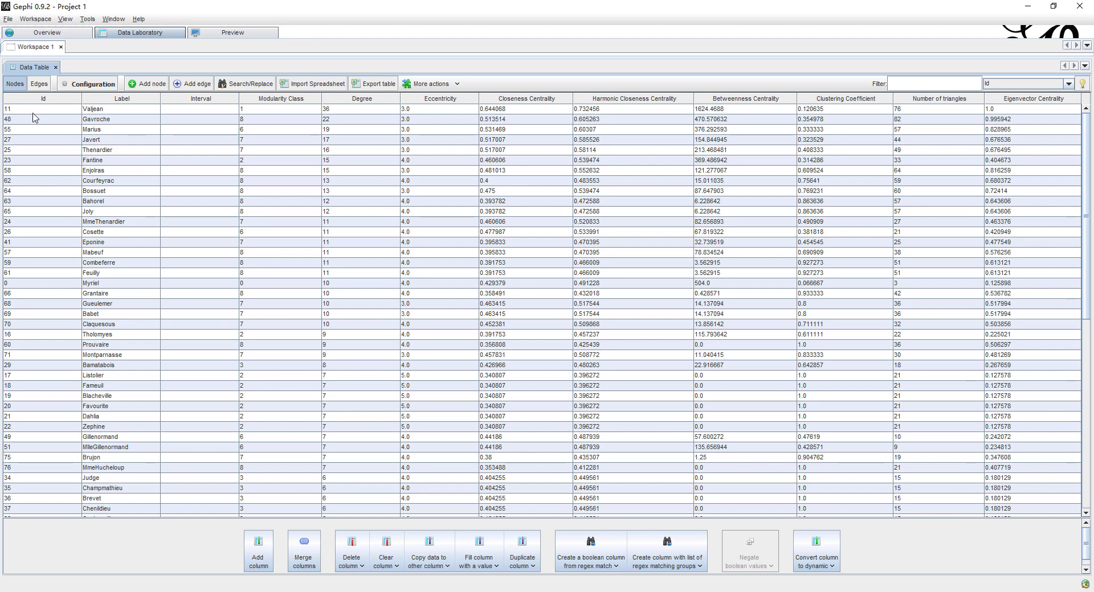
pyautogui.click(39, 84)
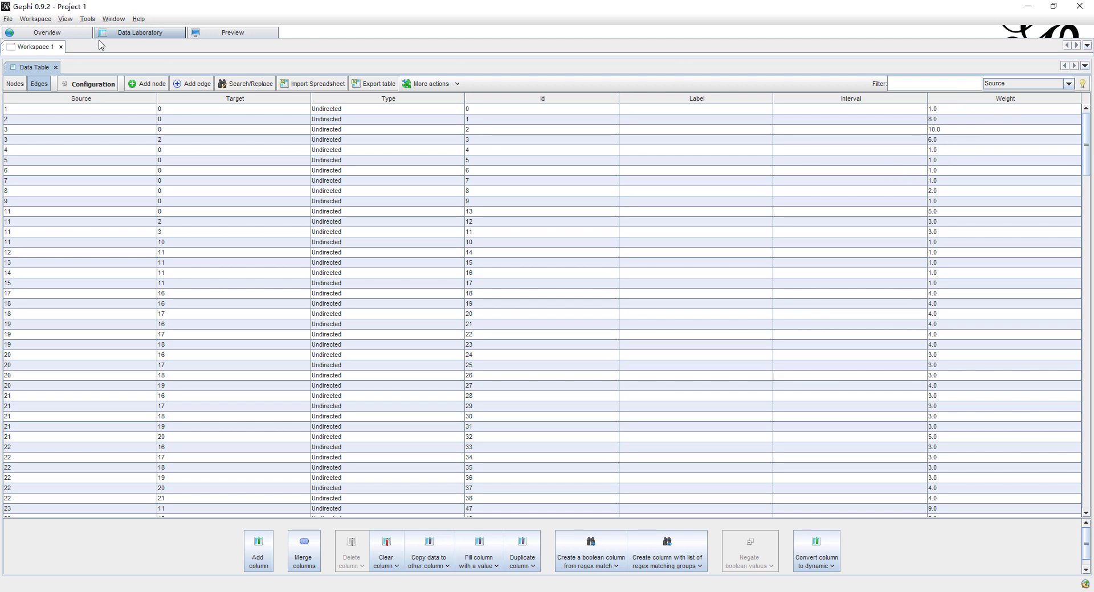
# - Back in the graph overview, spread the network out by running the Expansion layout five times with scale factor 1.2
pyautogui.click(78, 39)
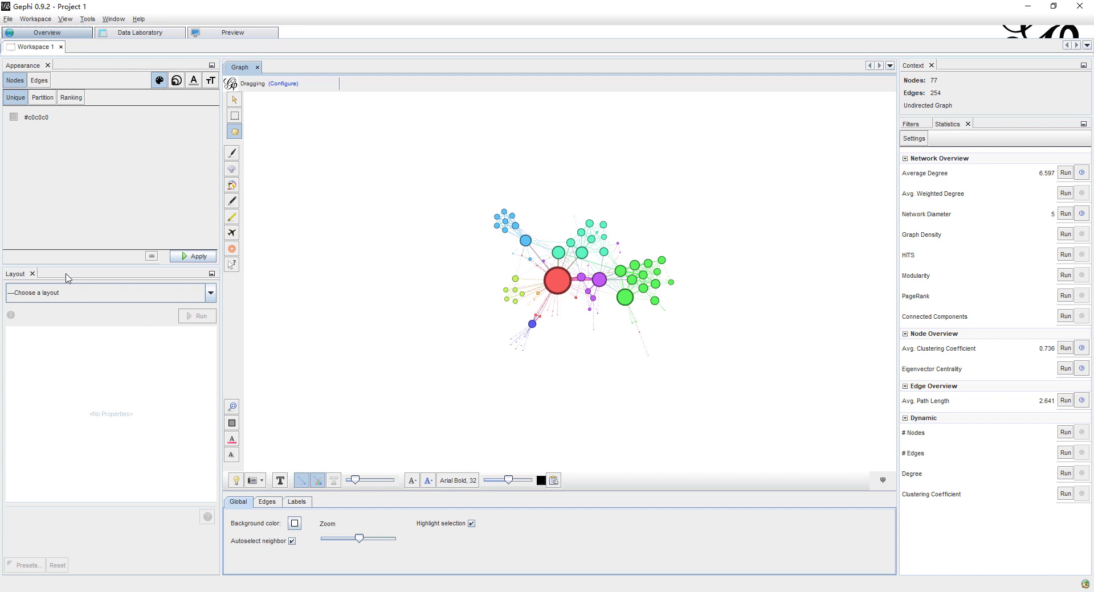
pyautogui.click(129, 298)
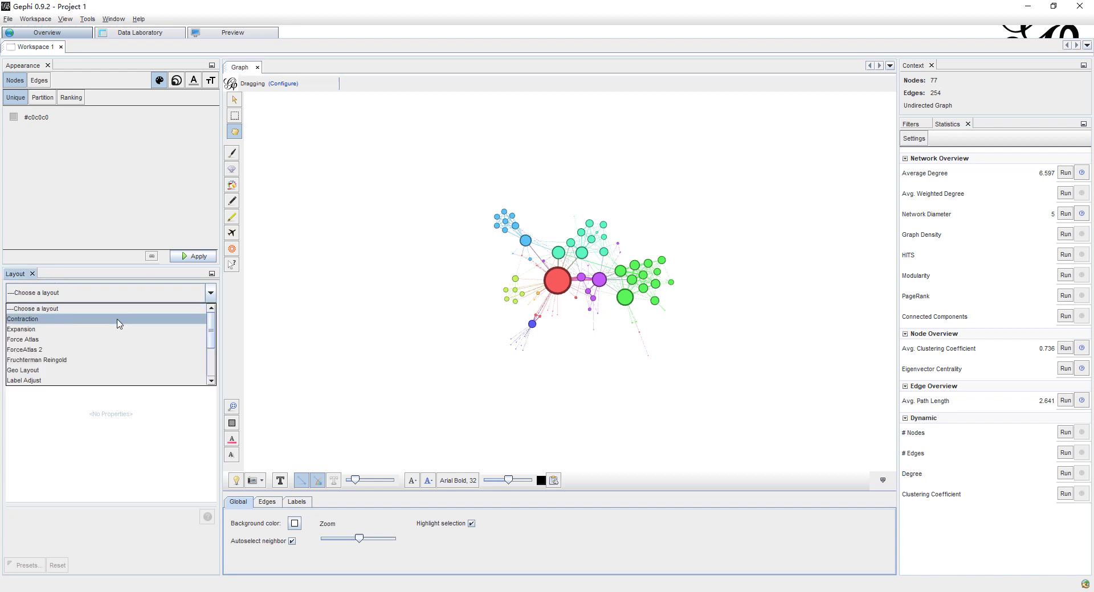
pyautogui.moveTo(211, 329); pyautogui.dragTo(211, 330)
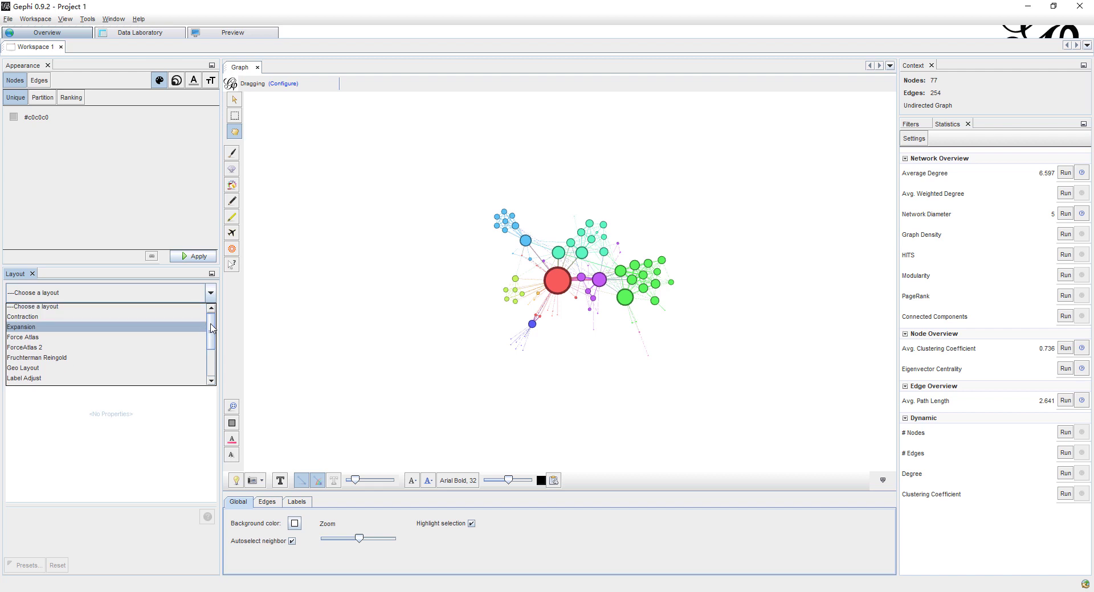
pyautogui.click(147, 327)
pyautogui.click(197, 316)
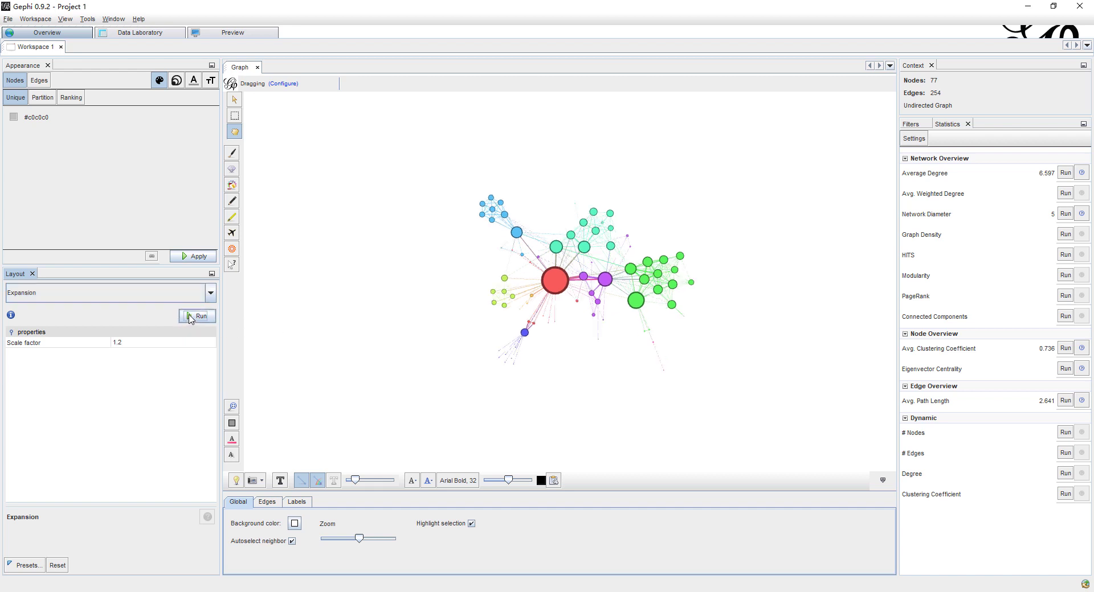
pyautogui.click(193, 318)
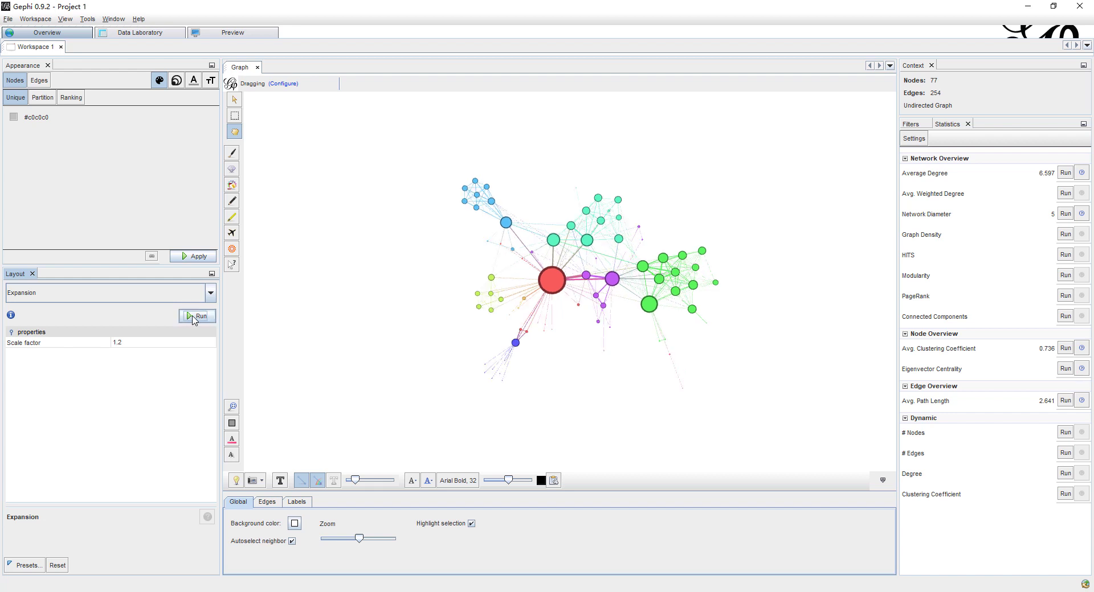
pyautogui.click(194, 318)
pyautogui.click(199, 317)
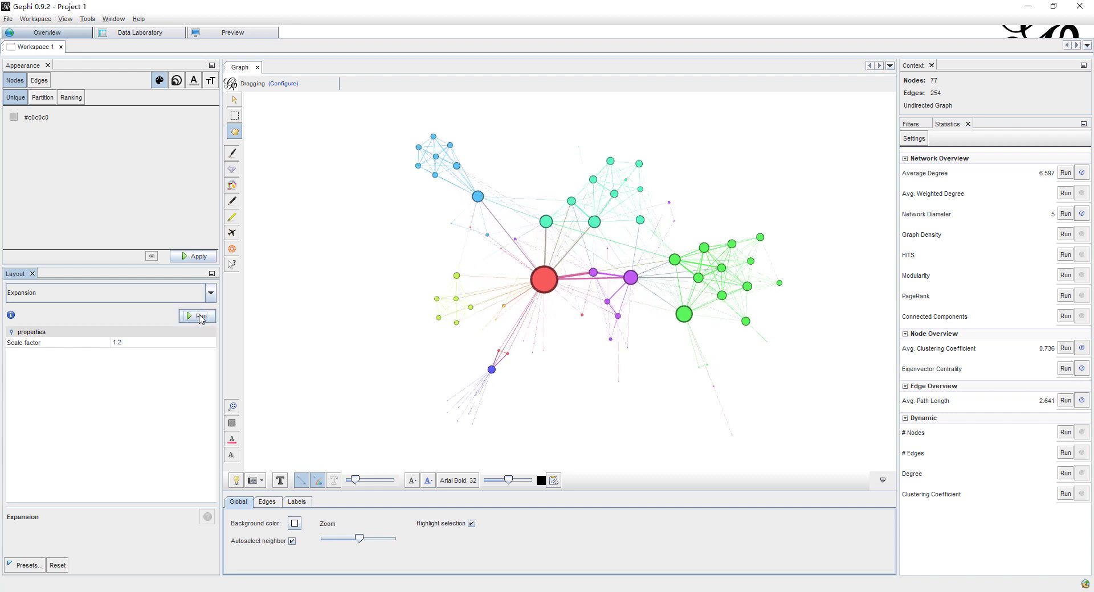
pyautogui.click(198, 319)
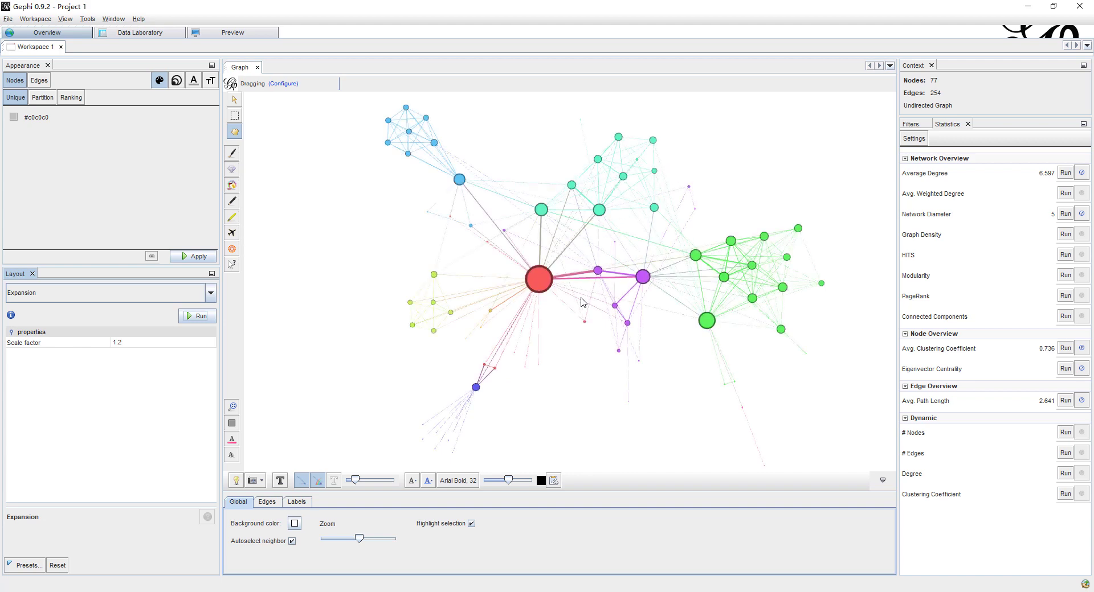
# - Run the Force Atlas layout with its default properties on the network and stop it once the nodes settle
pyautogui.click(131, 296)
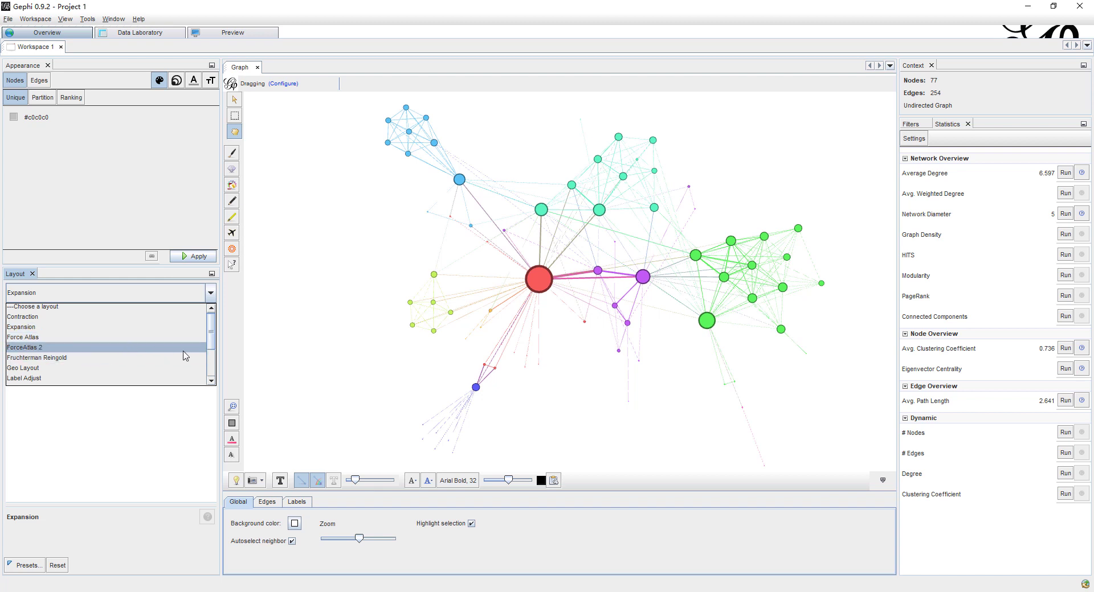
pyautogui.scroll(-2, 195, 353)
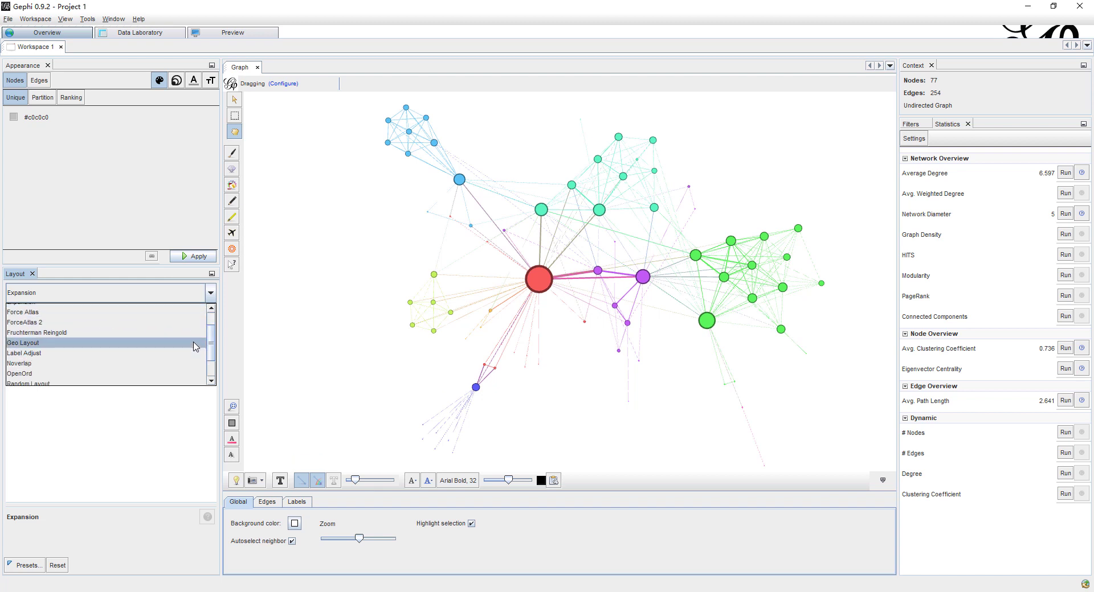
pyautogui.click(189, 313)
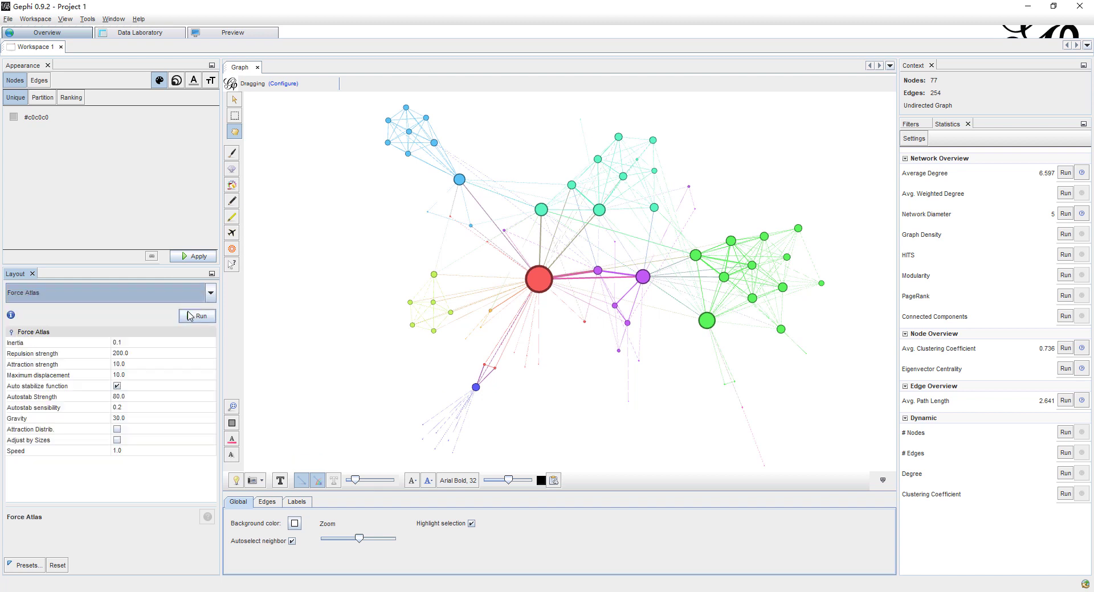
pyautogui.click(199, 316)
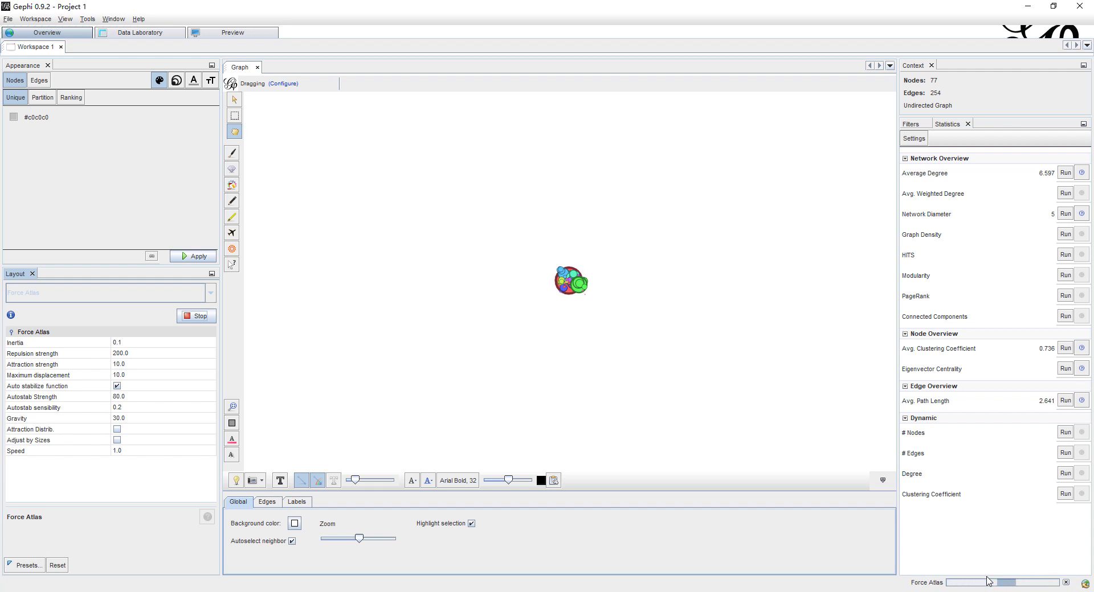
pyautogui.click(200, 320)
# - Run the ForceAtlas 2 layout with scaling 10.0 and gravity 1.0 on the network, and stop it after a while
pyautogui.click(210, 293)
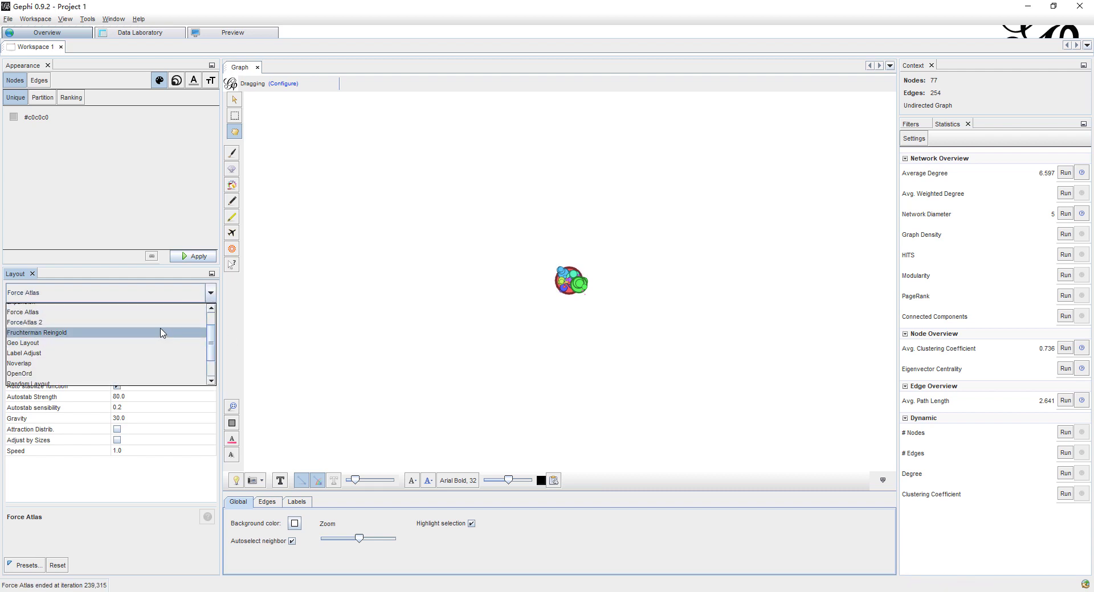
pyautogui.click(192, 323)
pyautogui.click(193, 318)
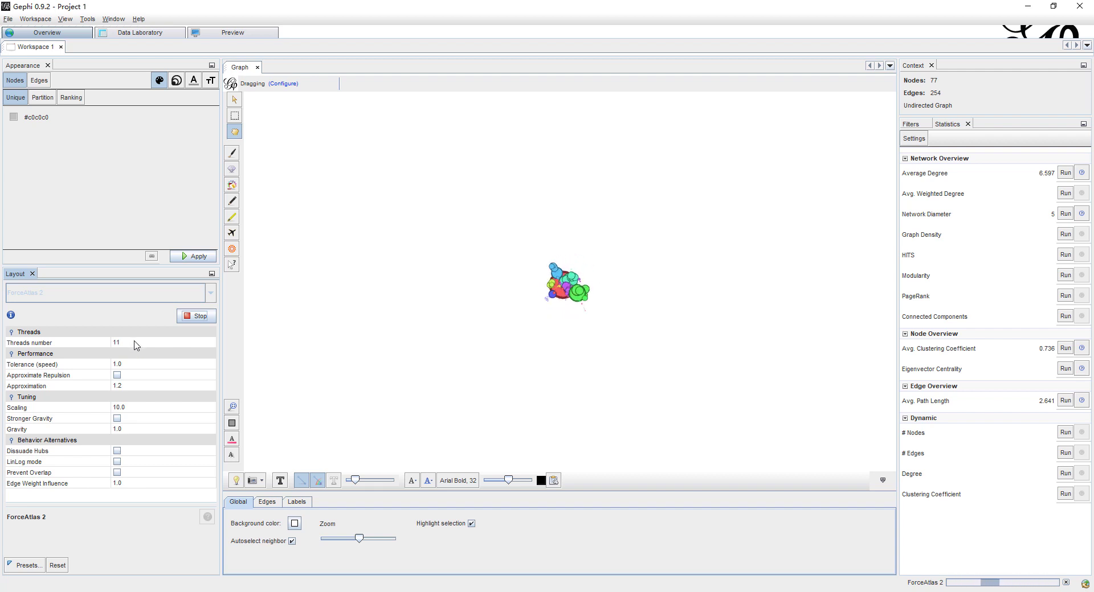
pyautogui.click(196, 316)
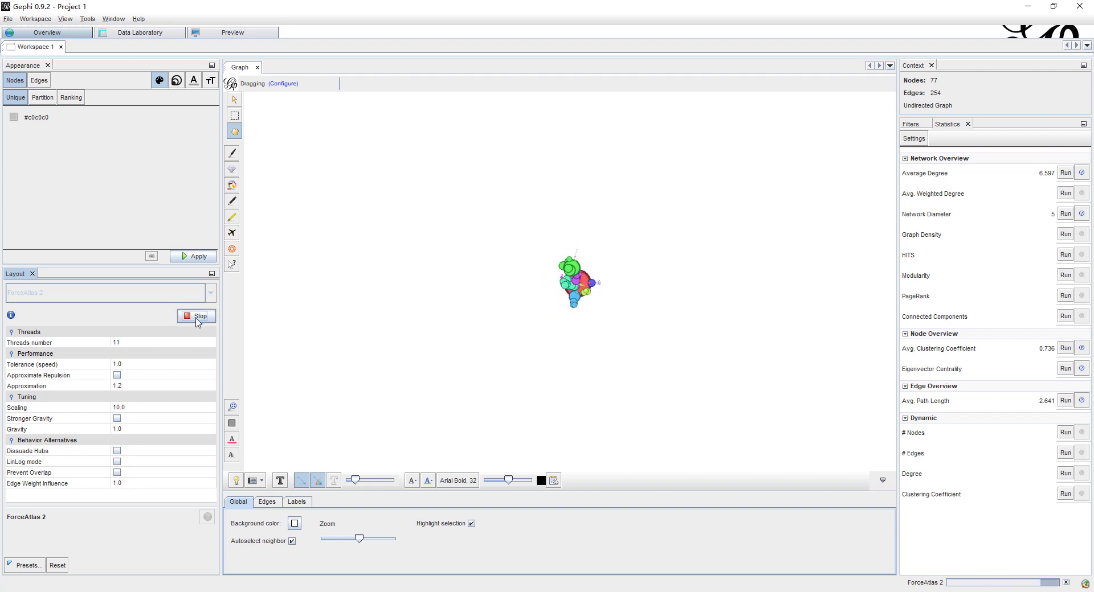
# - Rearrange the network with the Yifan Hu layout, using an optimal distance of 100.0 and relative strength of 0.2
pyautogui.click(211, 293)
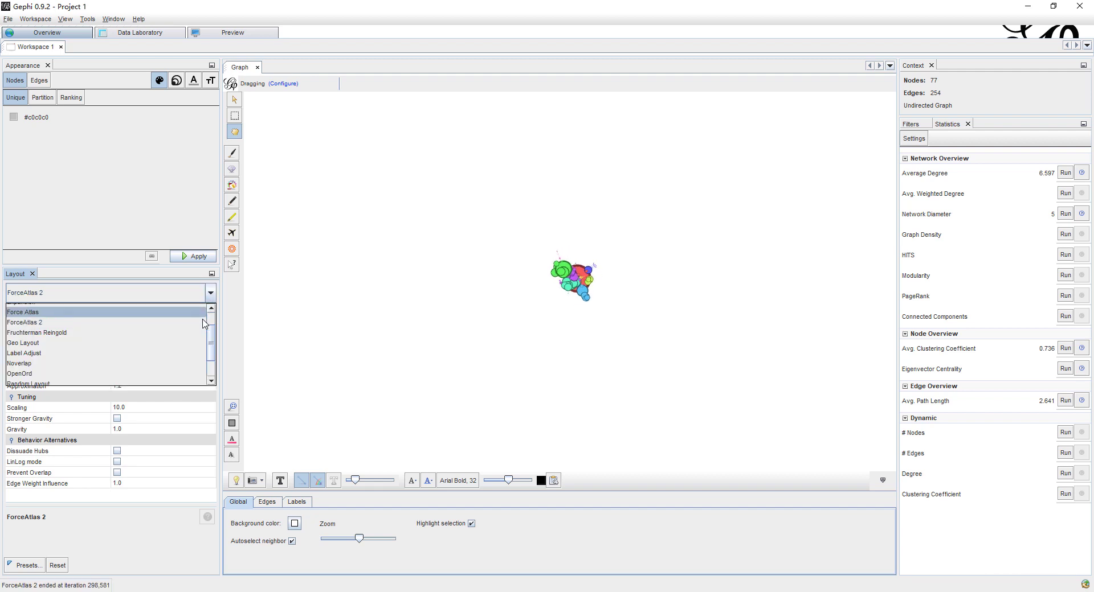
pyautogui.scroll(-2, 202, 354)
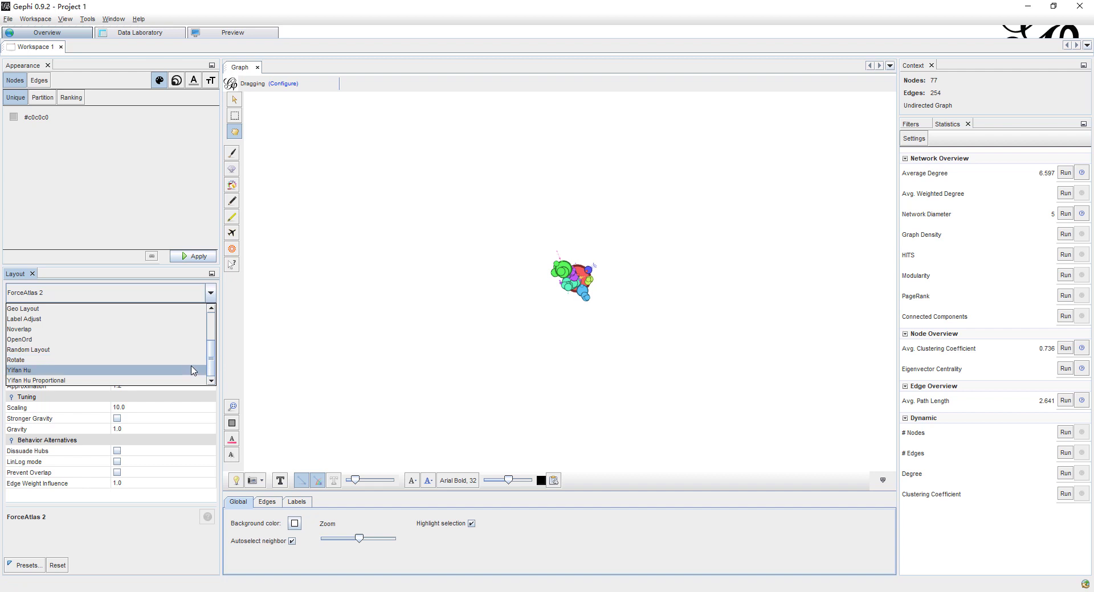
pyautogui.click(192, 371)
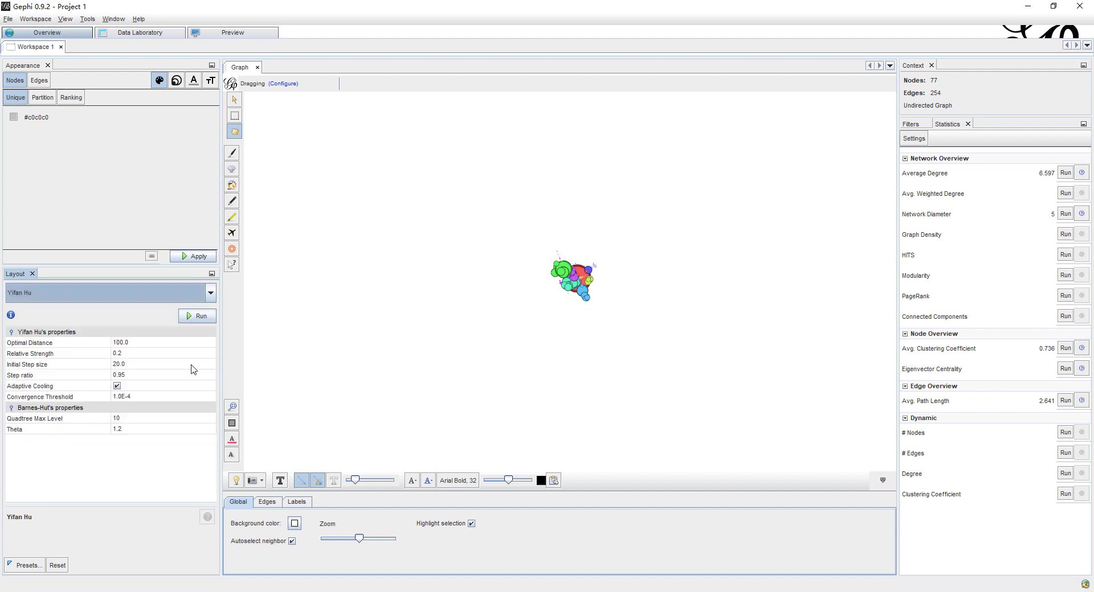
pyautogui.click(206, 320)
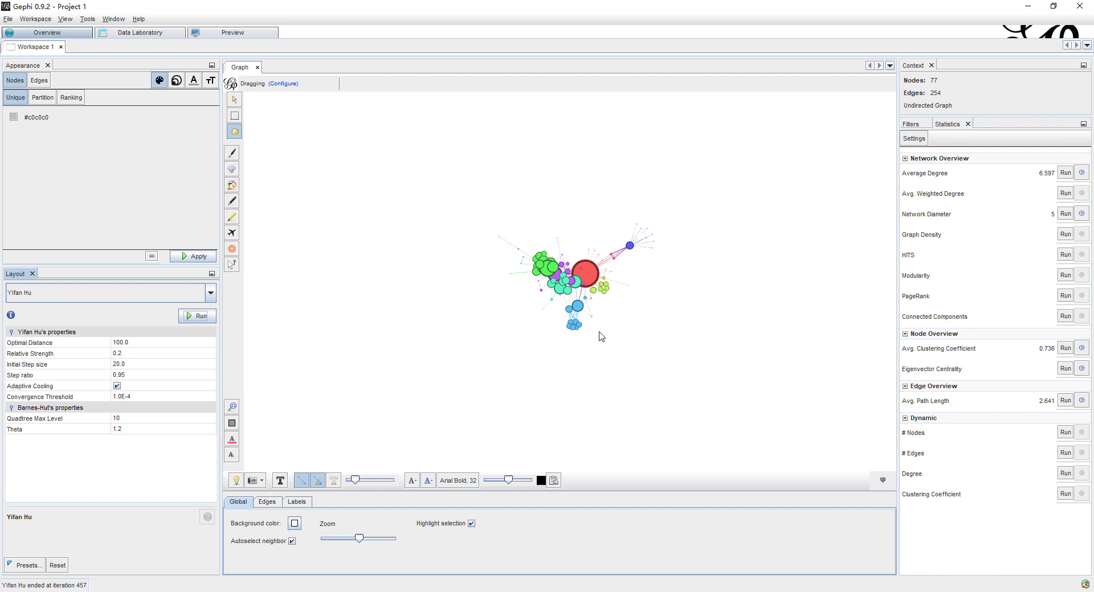
# - Spread the overlapping nodes apart by running the Expansion layout repeatedly with scale factor 1.2
pyautogui.click(210, 293)
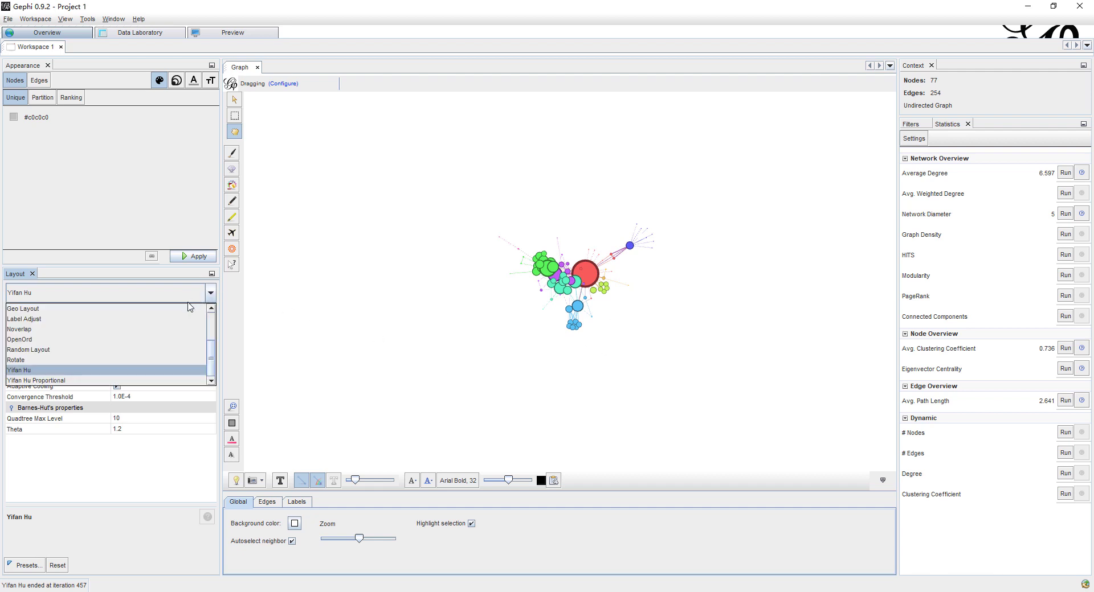
pyautogui.scroll(3, 190, 308)
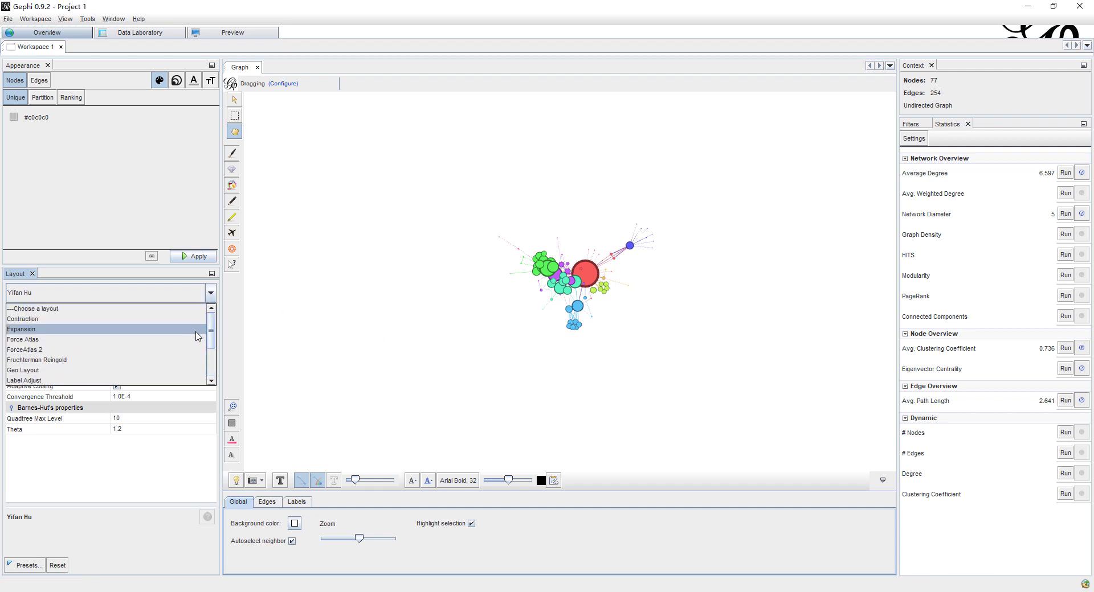
pyautogui.click(198, 336)
pyautogui.click(202, 317)
pyautogui.click(203, 318)
pyautogui.click(205, 319)
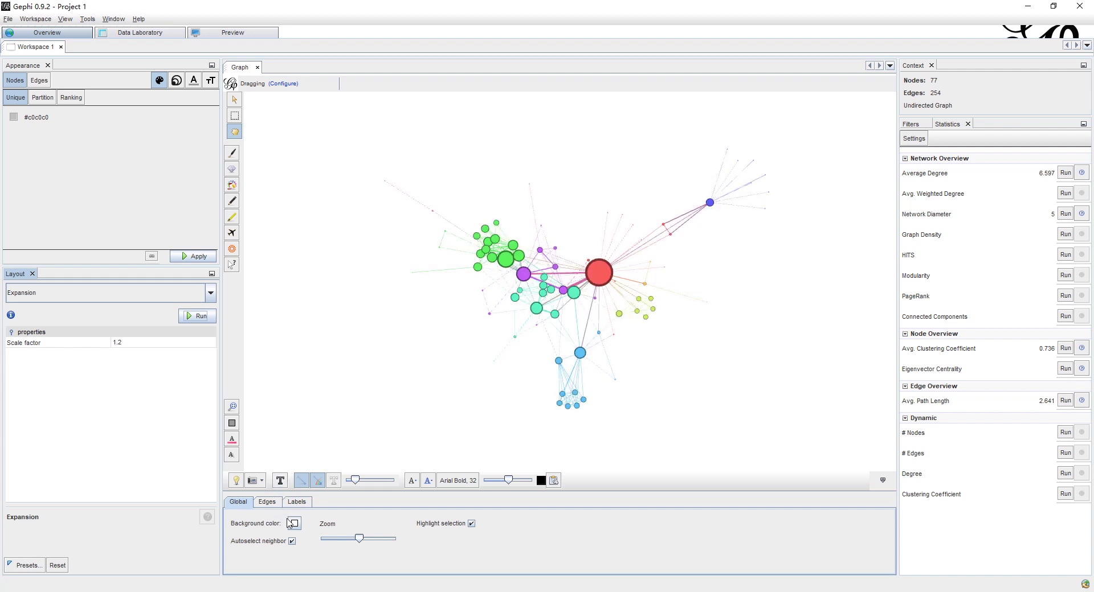
pyautogui.moveTo(359, 538)
pyautogui.mouseDown()
pyautogui.moveTo(344, 538)
pyautogui.moveTo(374, 538)
pyautogui.moveTo(342, 539)
pyautogui.moveTo(352, 540)
pyautogui.mouseUp()
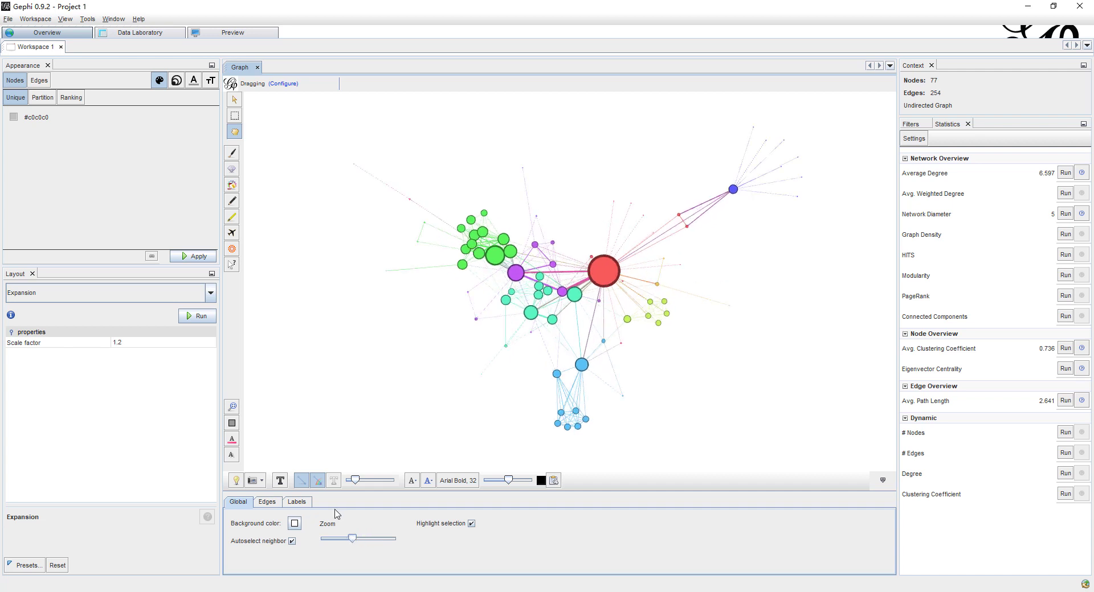
# - Show slightly smaller node labels with their size mode set to Node size, keeping Text as the label color
pyautogui.click(296, 502)
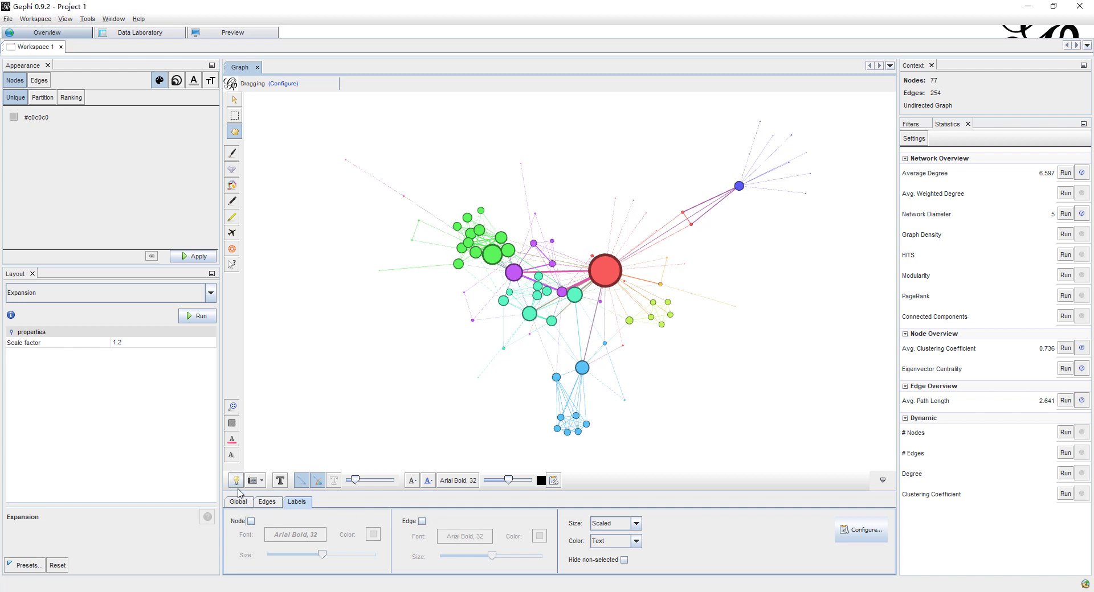
pyautogui.click(251, 521)
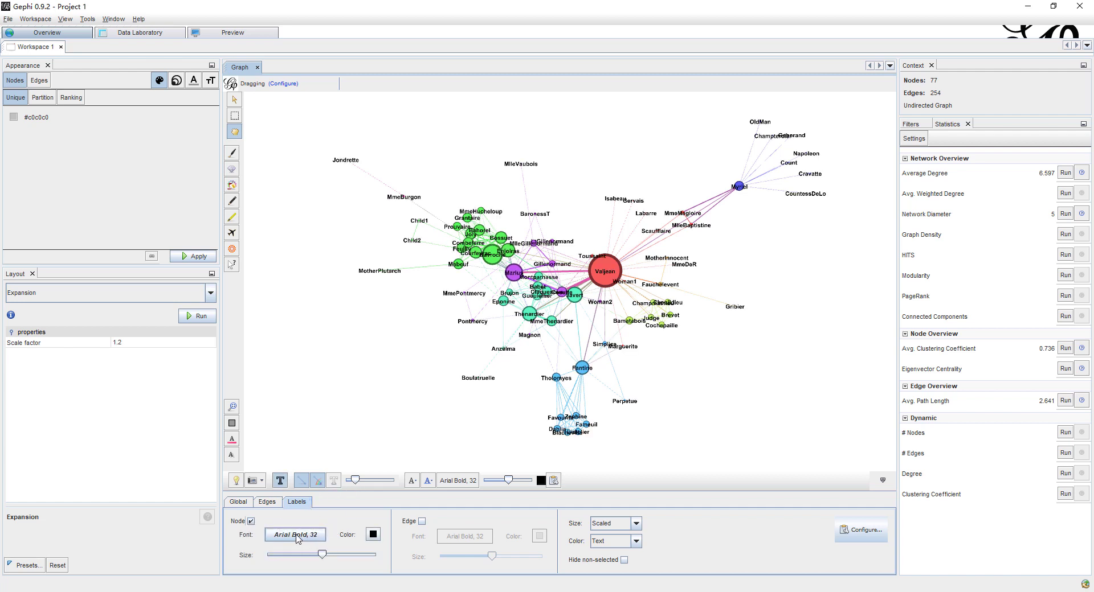
pyautogui.moveTo(323, 555); pyautogui.dragTo(320, 555)
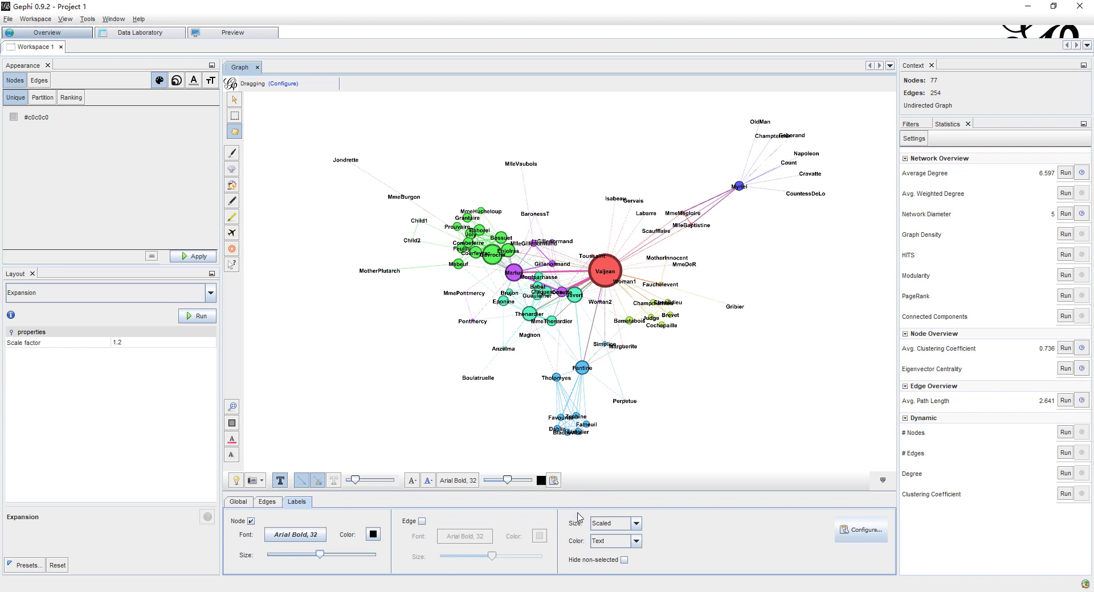
pyautogui.click(627, 528)
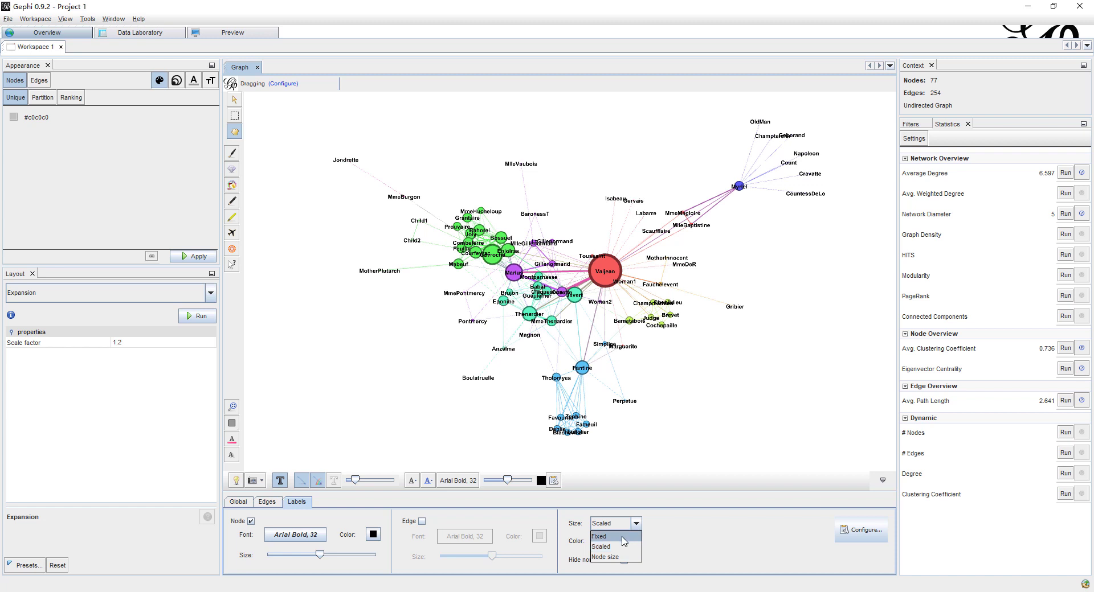
pyautogui.click(625, 557)
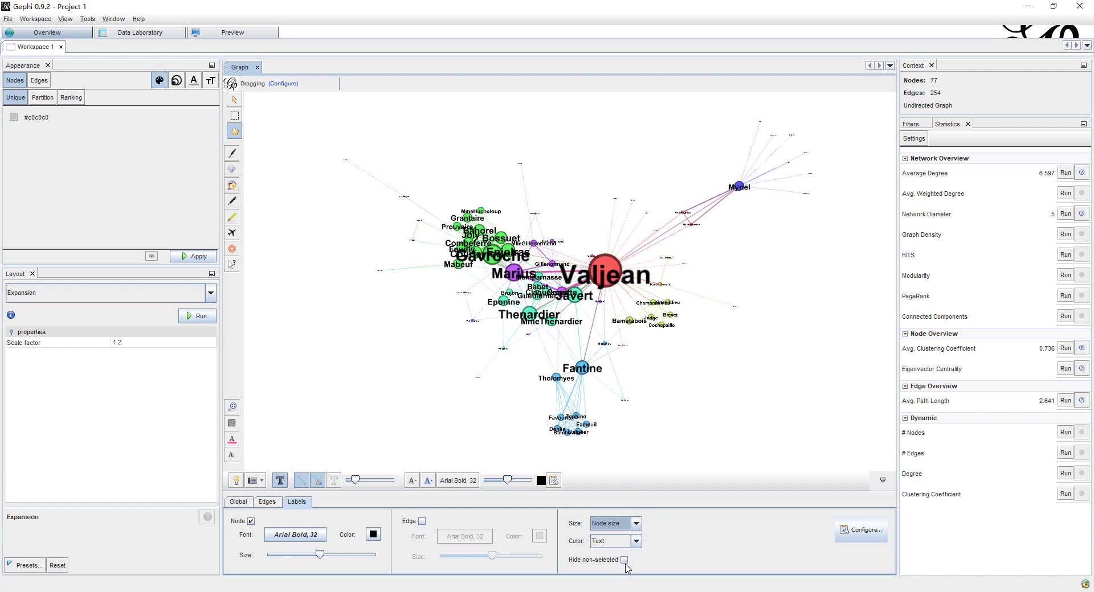
pyautogui.click(635, 542)
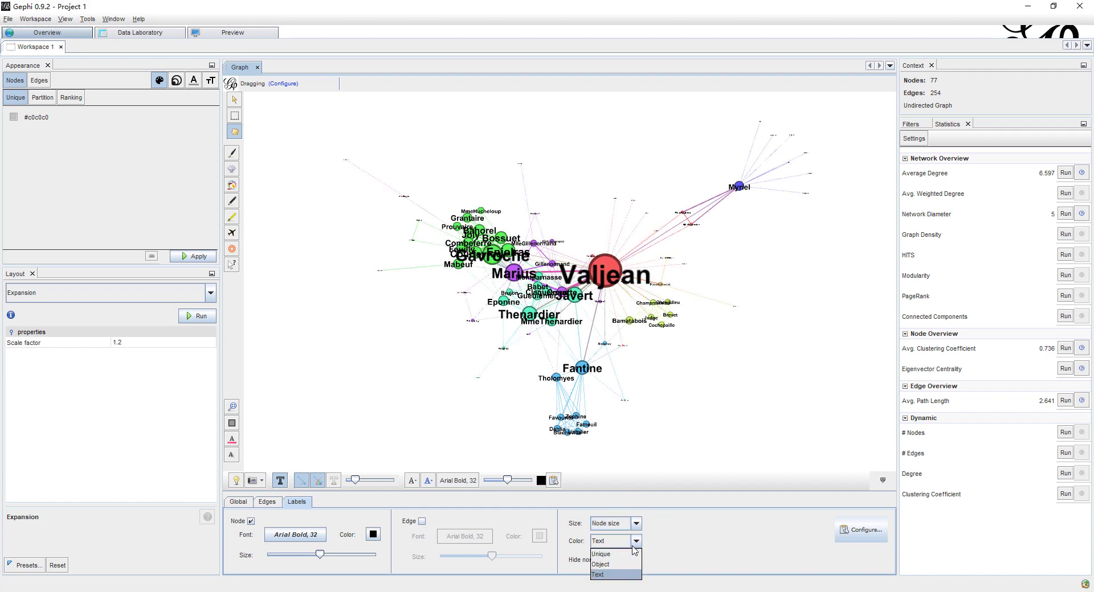
pyautogui.click(633, 541)
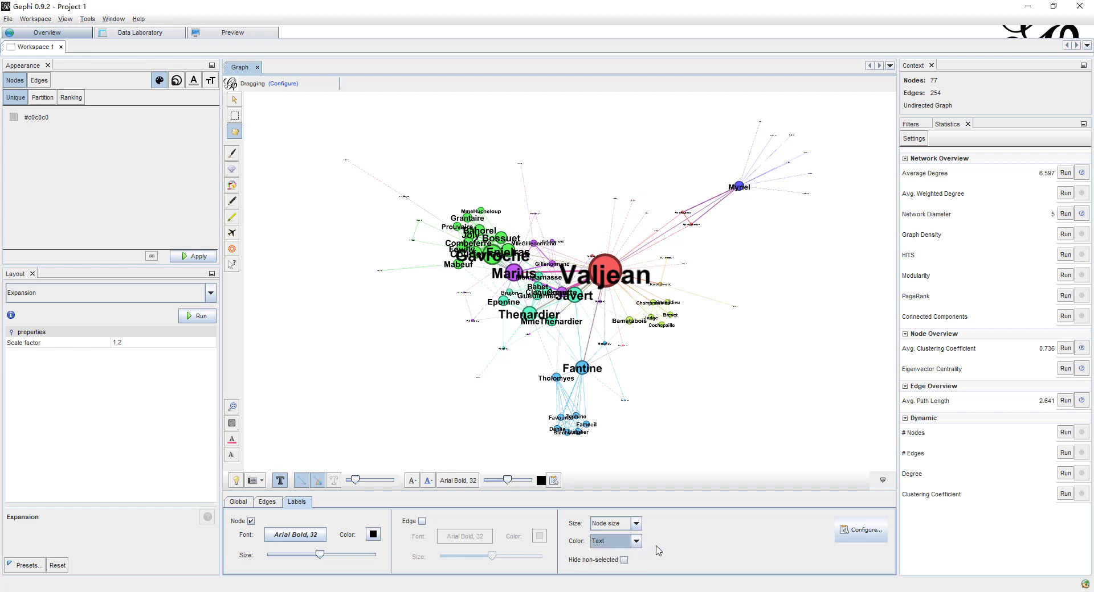
# - Try hiding the labels of non-selected nodes while pointing out the largest red node, and switch the option off again
pyautogui.click(624, 560)
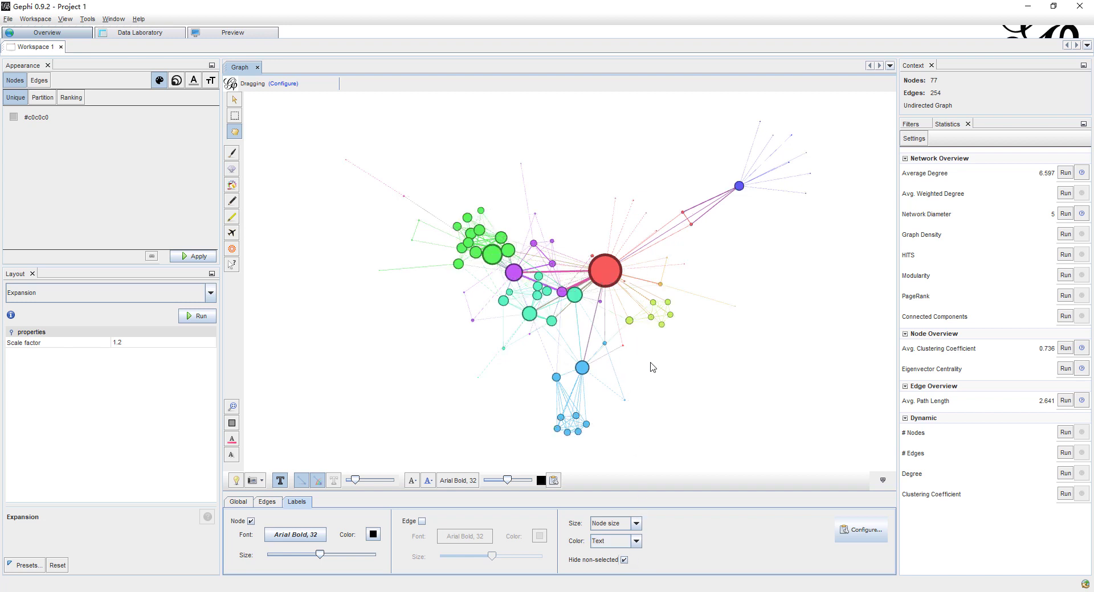
pyautogui.moveTo(607, 272)
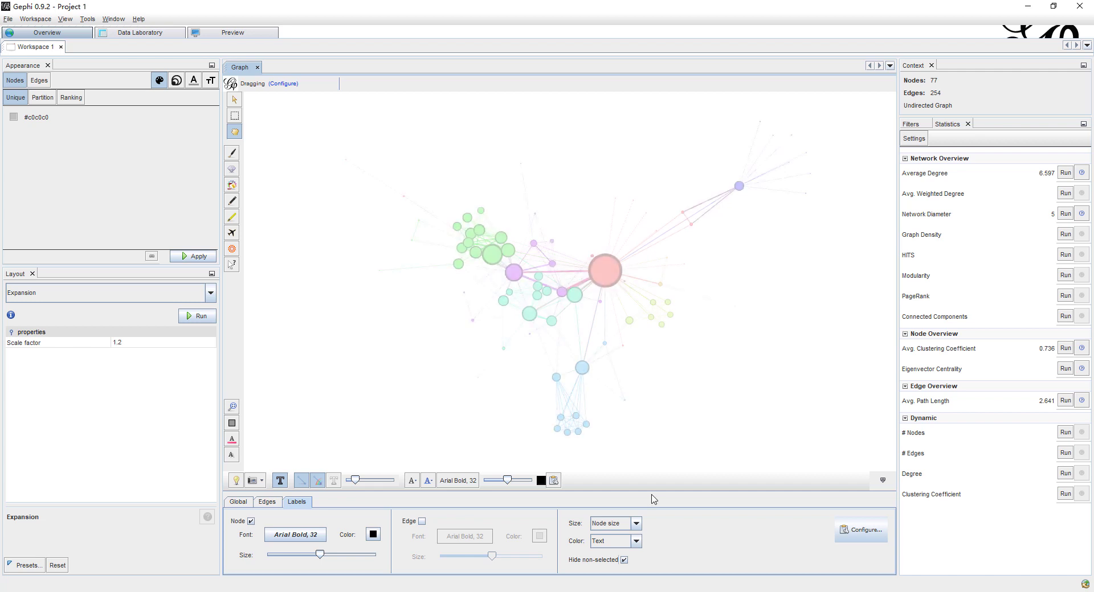
pyautogui.click(624, 560)
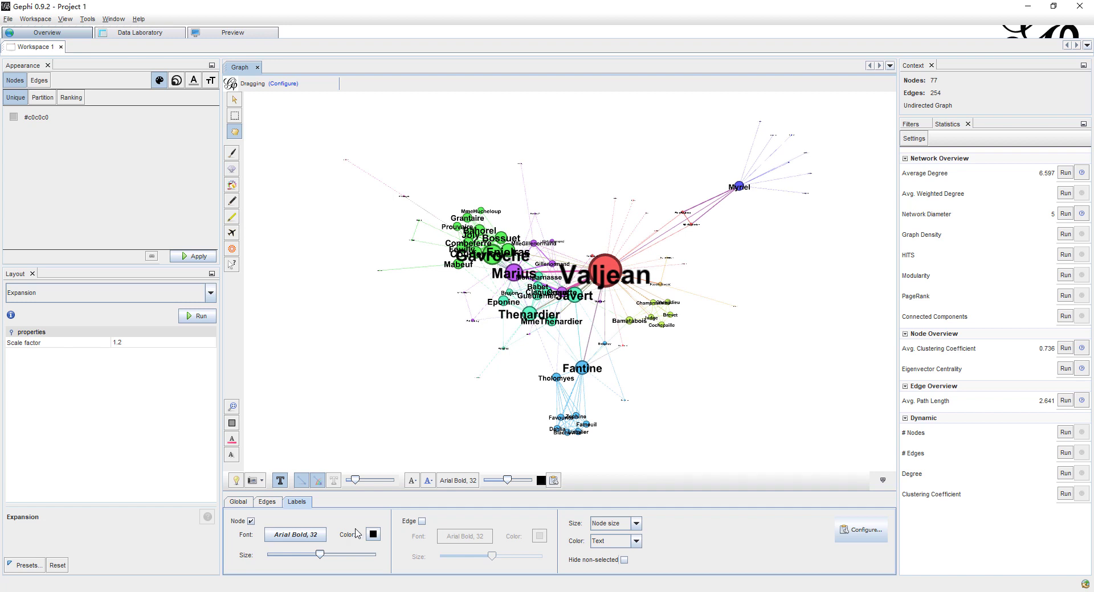
# - Turn off the node labels and return to the global graph display settings
pyautogui.click(250, 522)
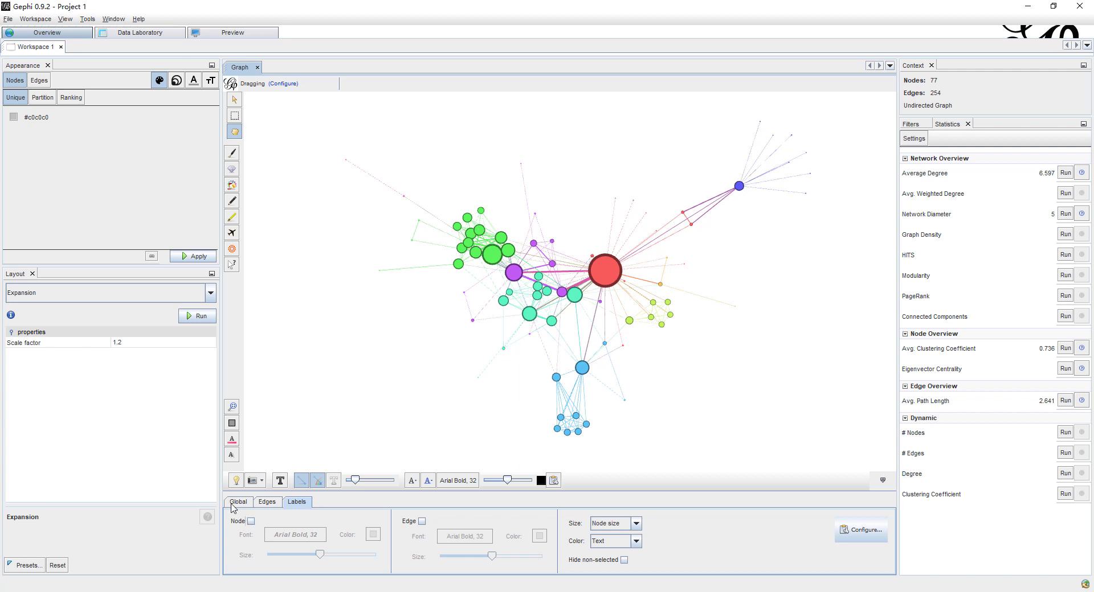
pyautogui.click(238, 503)
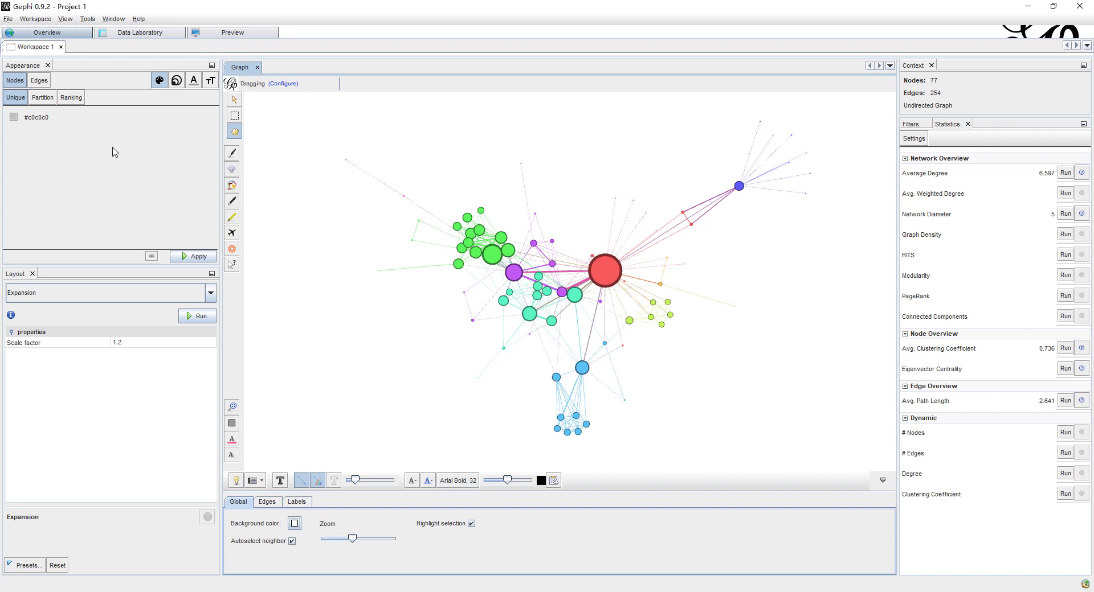
pyautogui.click(36, 82)
pyautogui.click(20, 81)
pyautogui.click(37, 81)
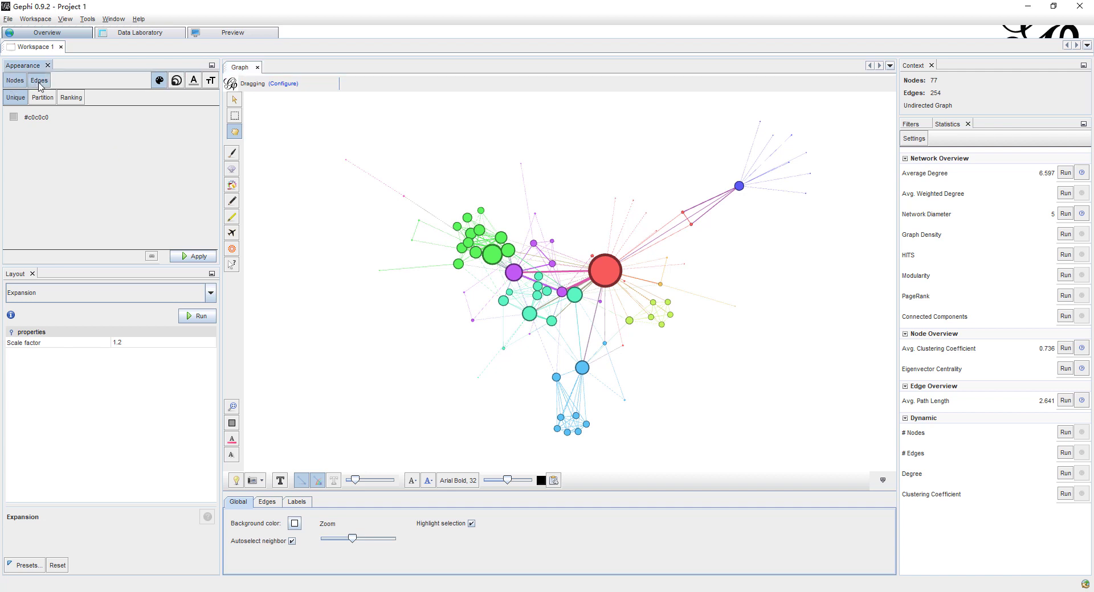
pyautogui.click(19, 81)
pyautogui.click(37, 81)
pyautogui.click(19, 80)
pyautogui.click(36, 81)
pyautogui.click(20, 81)
pyautogui.click(35, 81)
pyautogui.click(17, 81)
# - Look through the attributes for partitioning node colors, and choose Degree as the attribute for ranking node colors
pyautogui.click(48, 99)
pyautogui.click(66, 115)
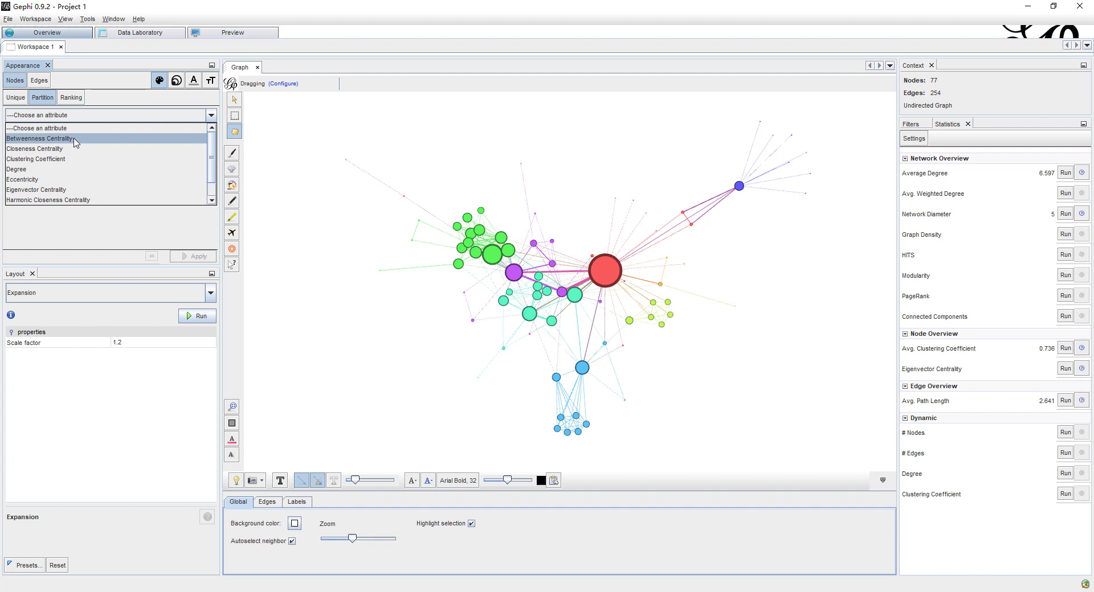
pyautogui.click(71, 98)
pyautogui.click(77, 117)
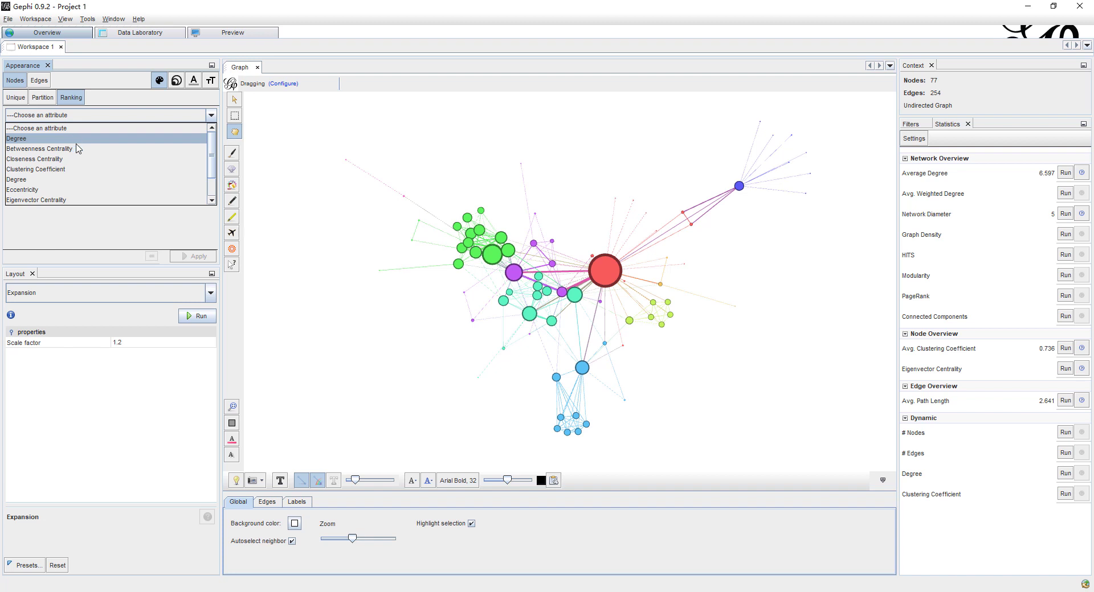
pyautogui.click(73, 139)
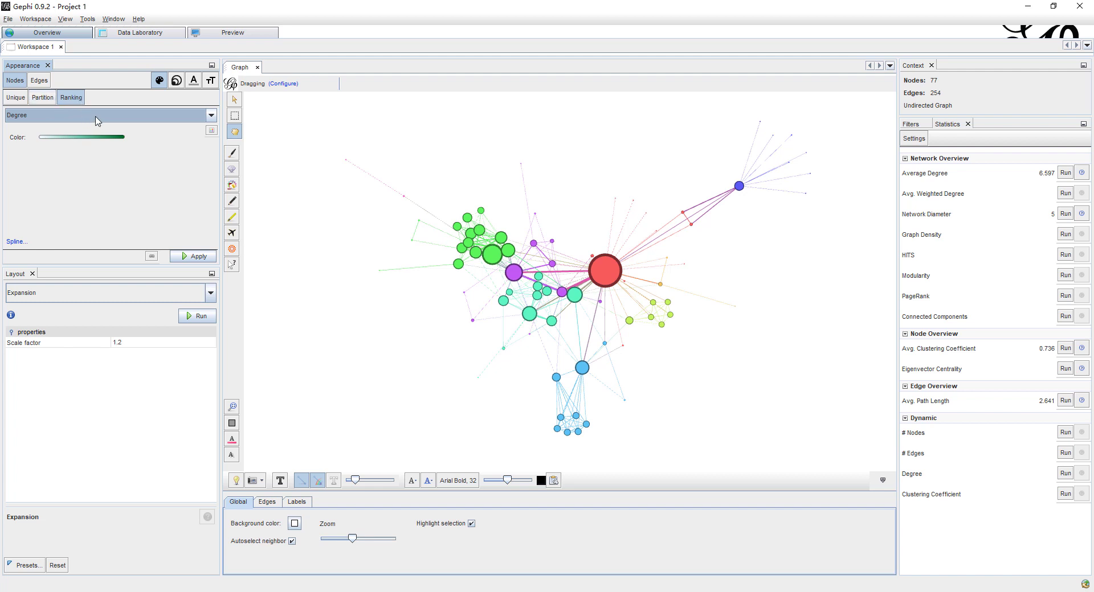
# - Choose Betweenness Centrality as the attribute for partitioning node colors and look at its list of color classes
pyautogui.click(43, 97)
pyautogui.click(64, 117)
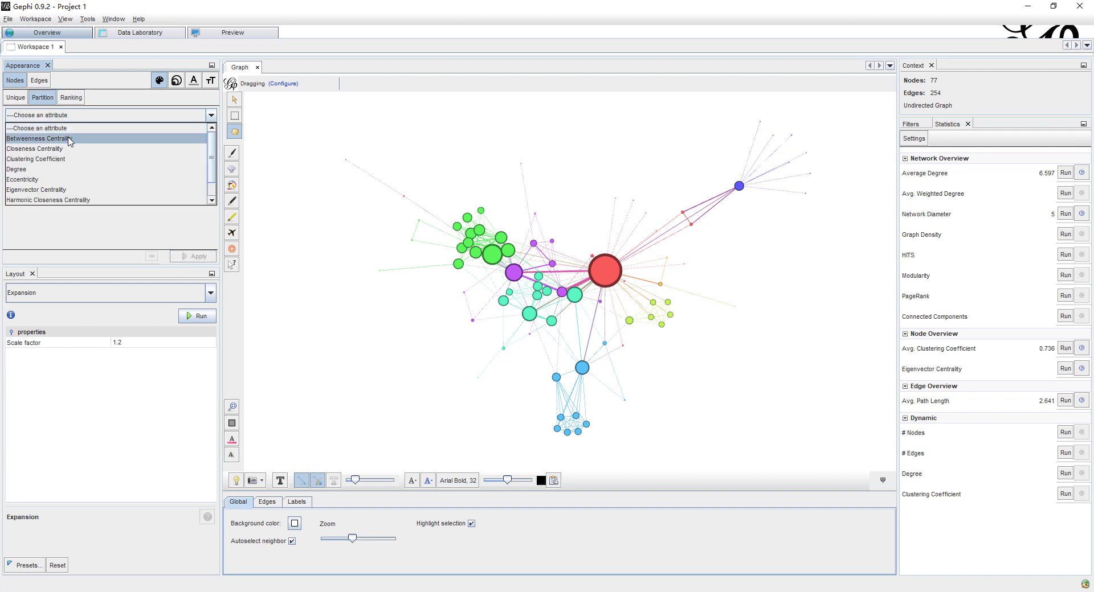
pyautogui.click(69, 139)
pyautogui.moveTo(217, 153); pyautogui.dragTo(230, 109)
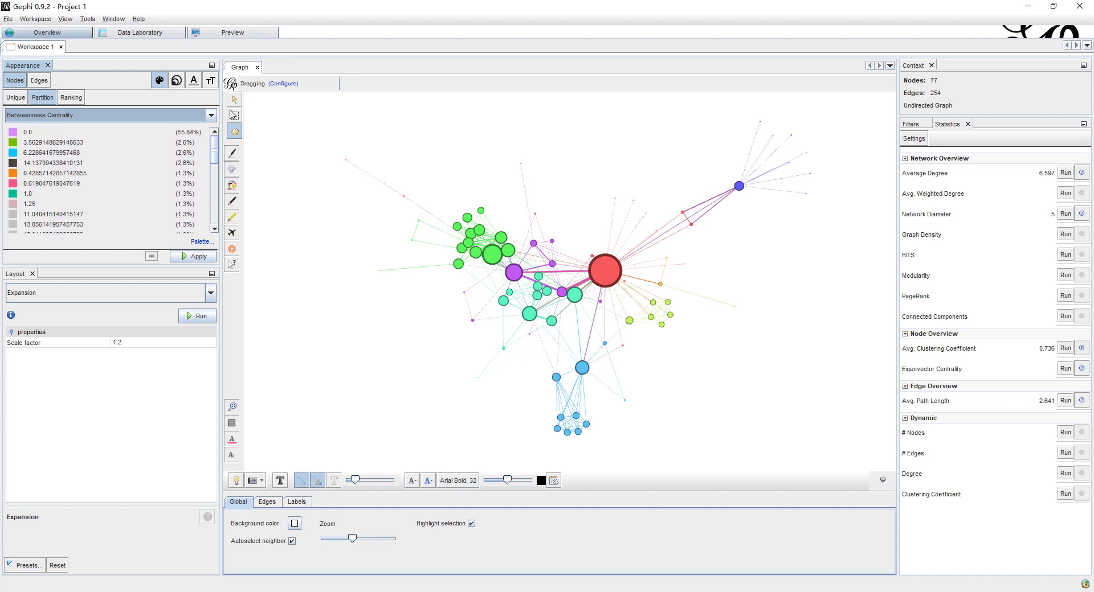
# - Choose the default orange-white-purple gradient for ranking node colors by Degree
pyautogui.click(70, 99)
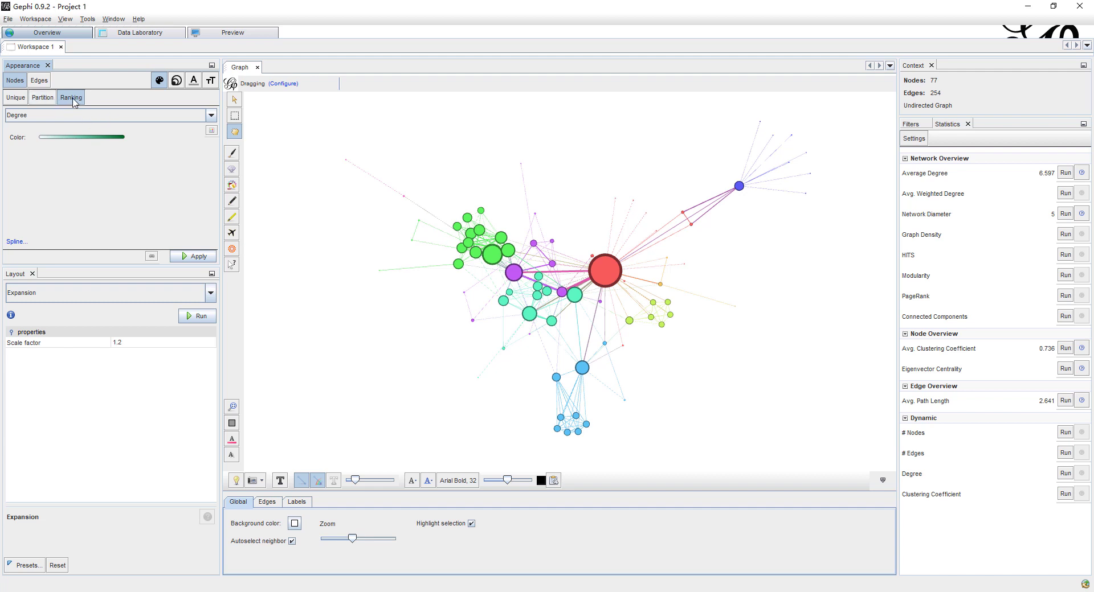
pyautogui.click(212, 132)
pyautogui.moveTo(202, 134)
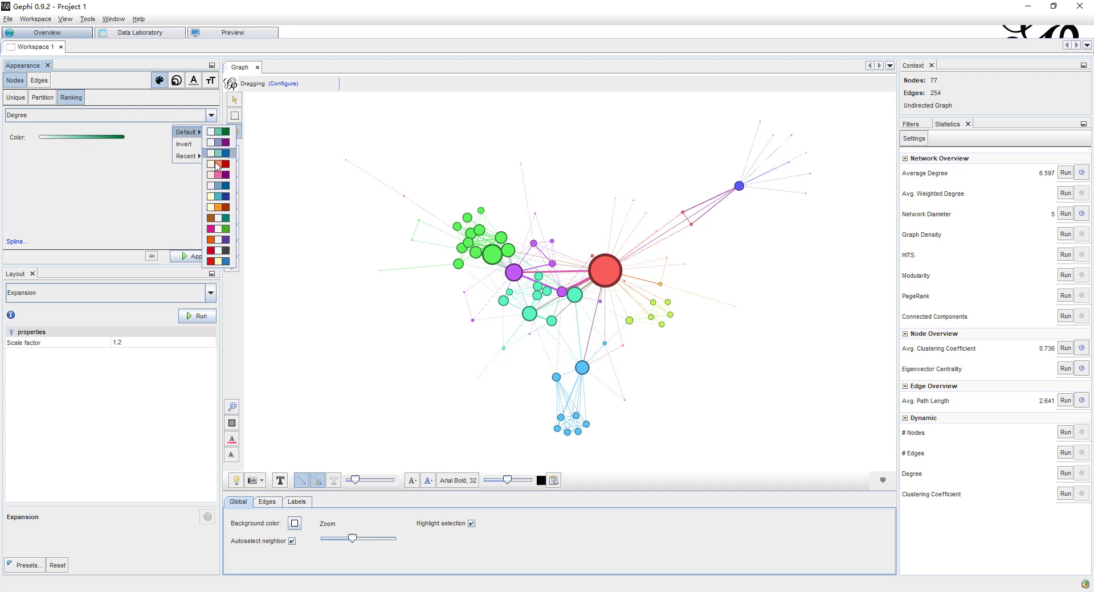
pyautogui.click(221, 240)
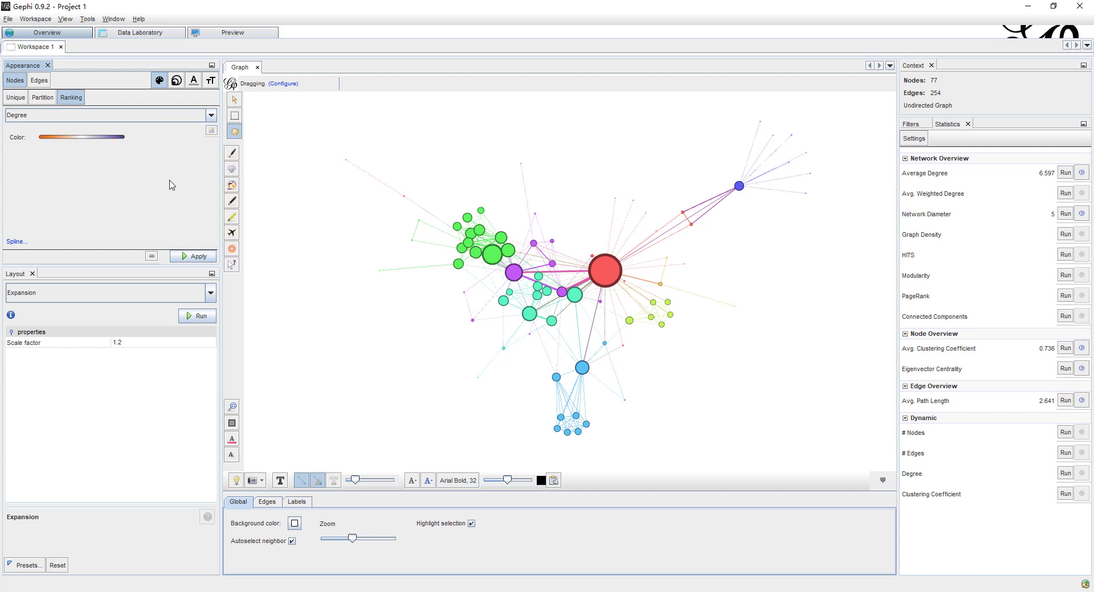
# - Color the nodes by a Betweenness Centrality ranking with the white-to-green gradient
pyautogui.click(146, 116)
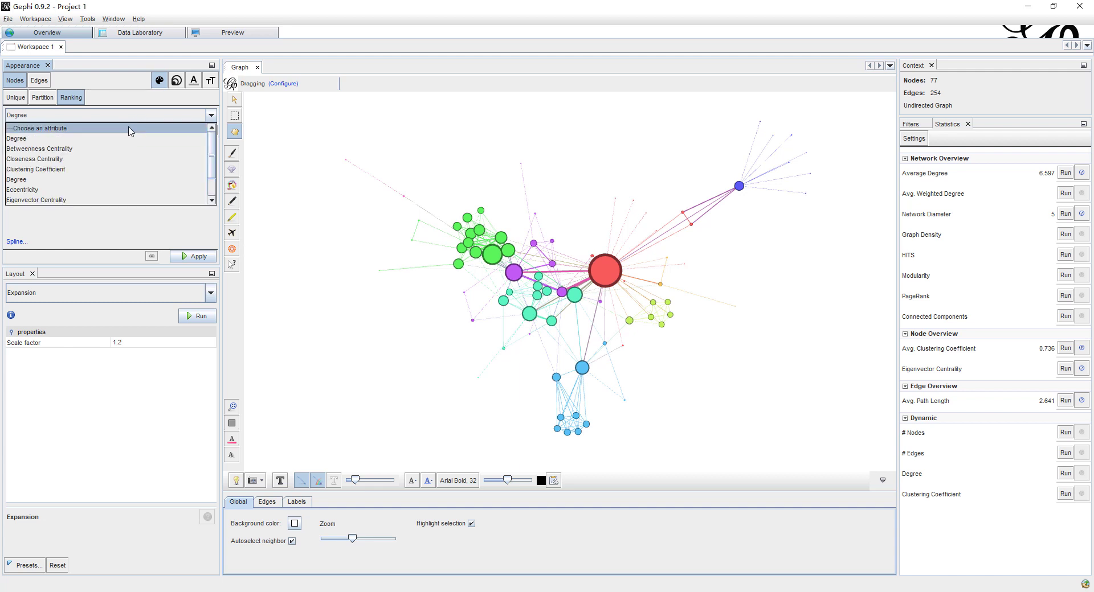
pyautogui.click(100, 150)
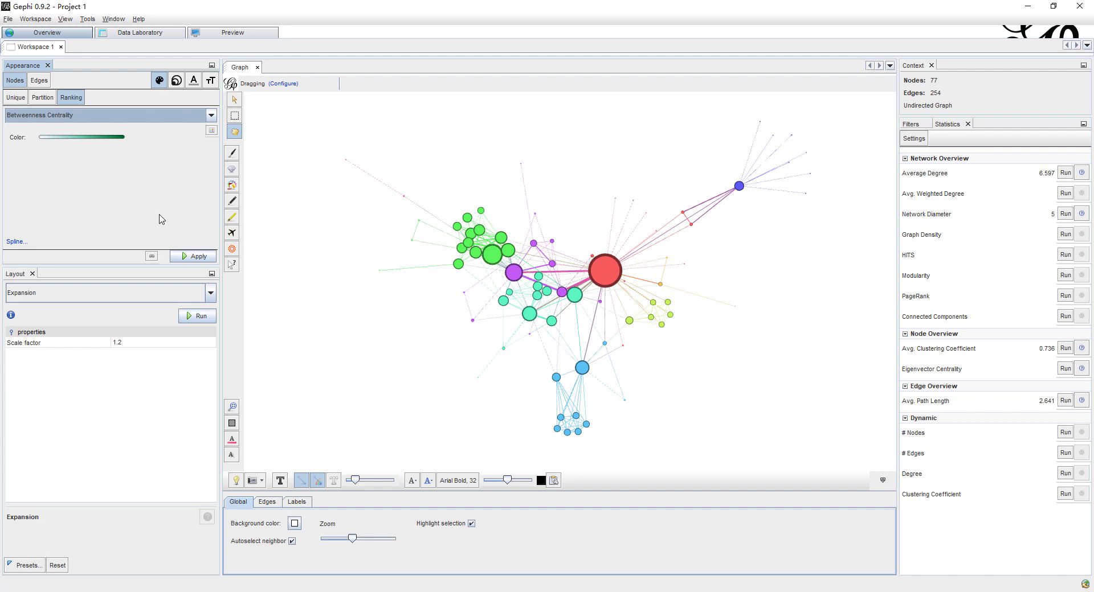
pyautogui.click(195, 258)
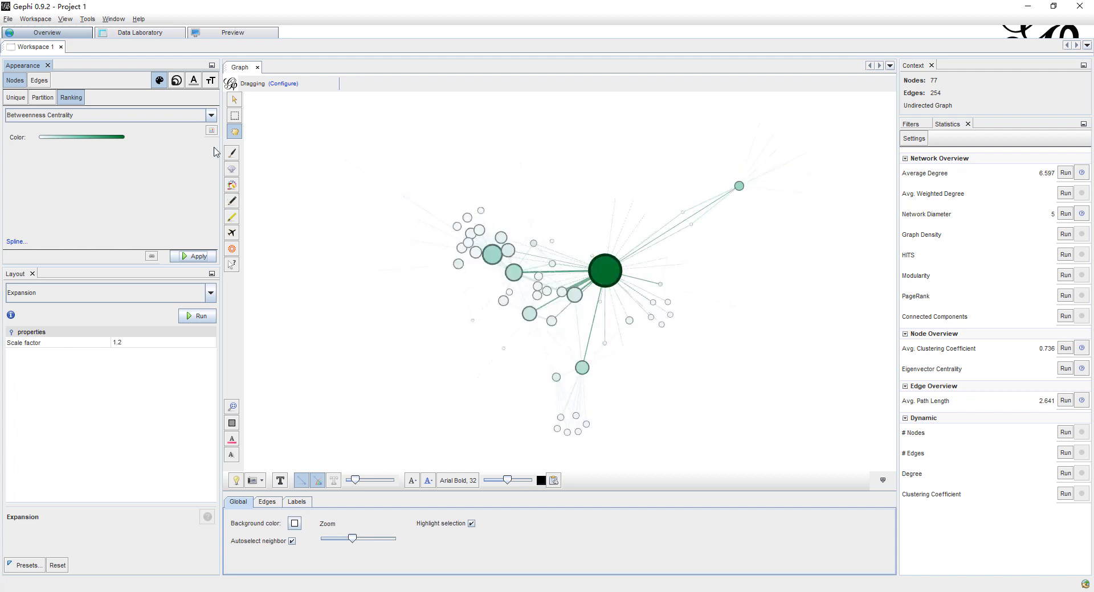
# - Recolor the Betweenness Centrality ranking of the nodes with the default orange-white-purple gradient
pyautogui.click(211, 130)
pyautogui.moveTo(203, 133)
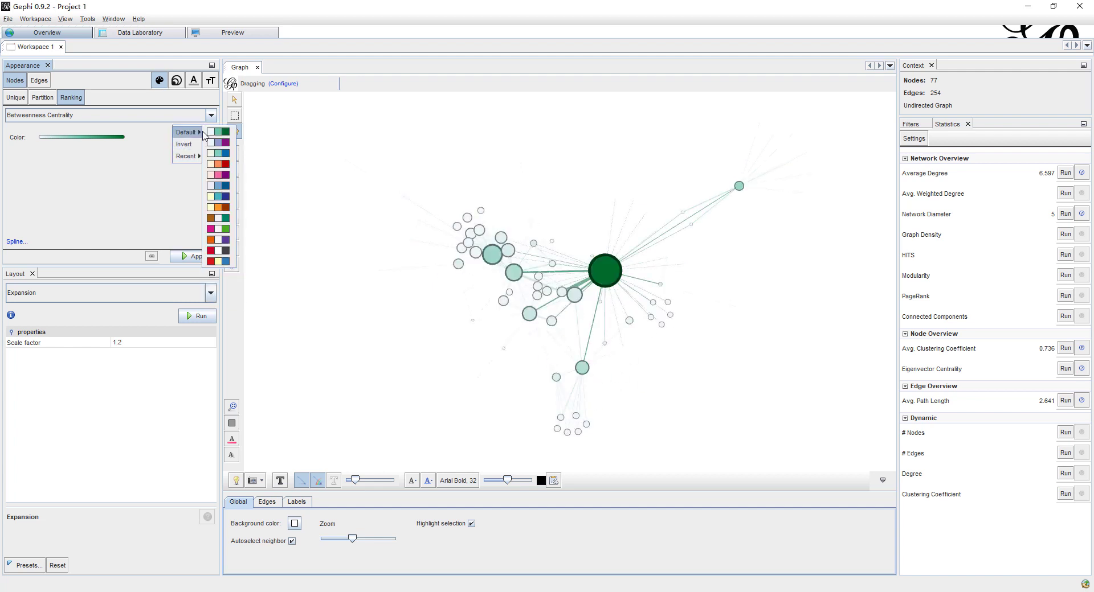
pyautogui.click(217, 240)
pyautogui.click(194, 256)
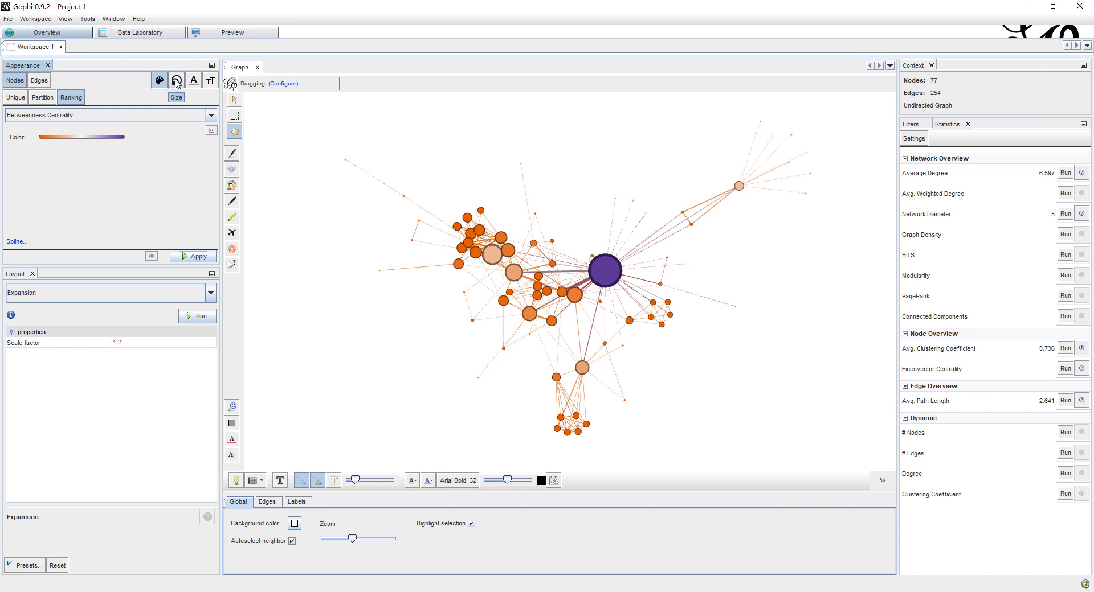
# - Size the nodes by a Degree ranking with a minimum size of 10 and a maximum size of 25
pyautogui.click(177, 83)
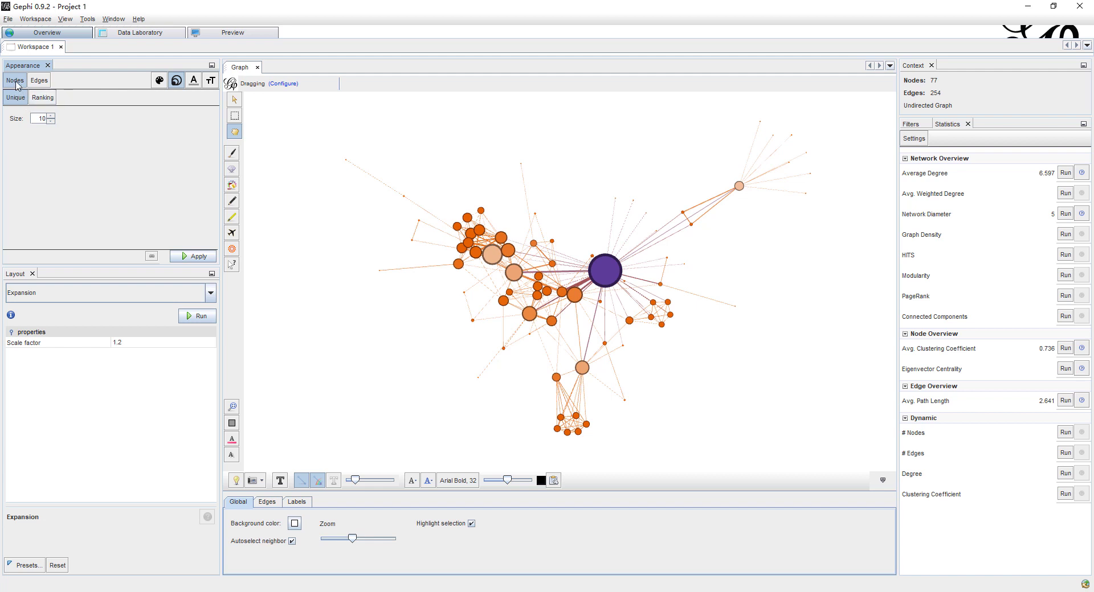
pyautogui.click(49, 98)
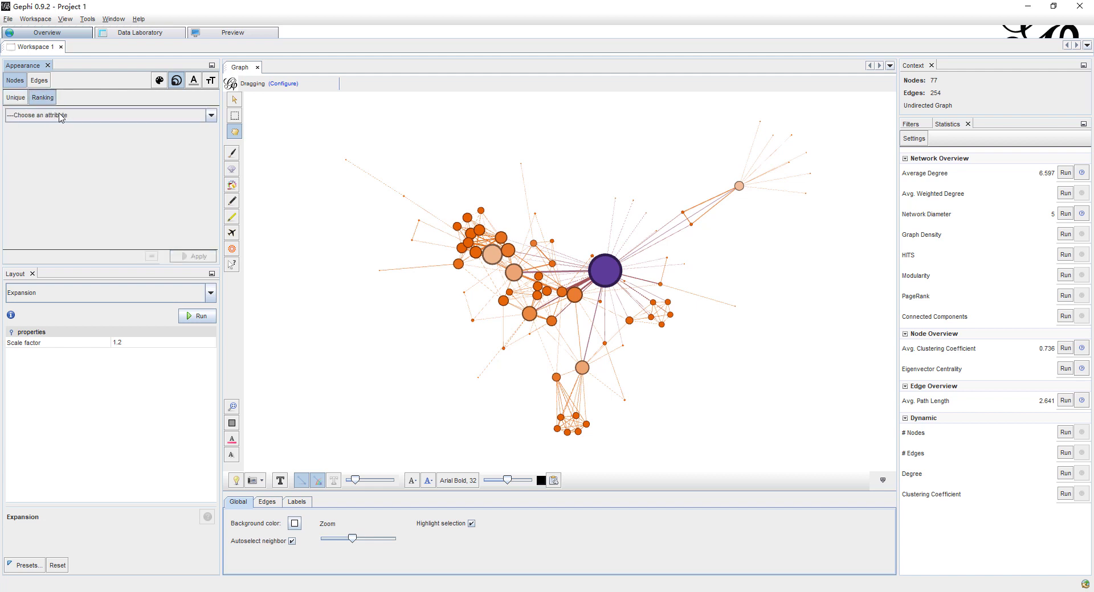
pyautogui.click(105, 119)
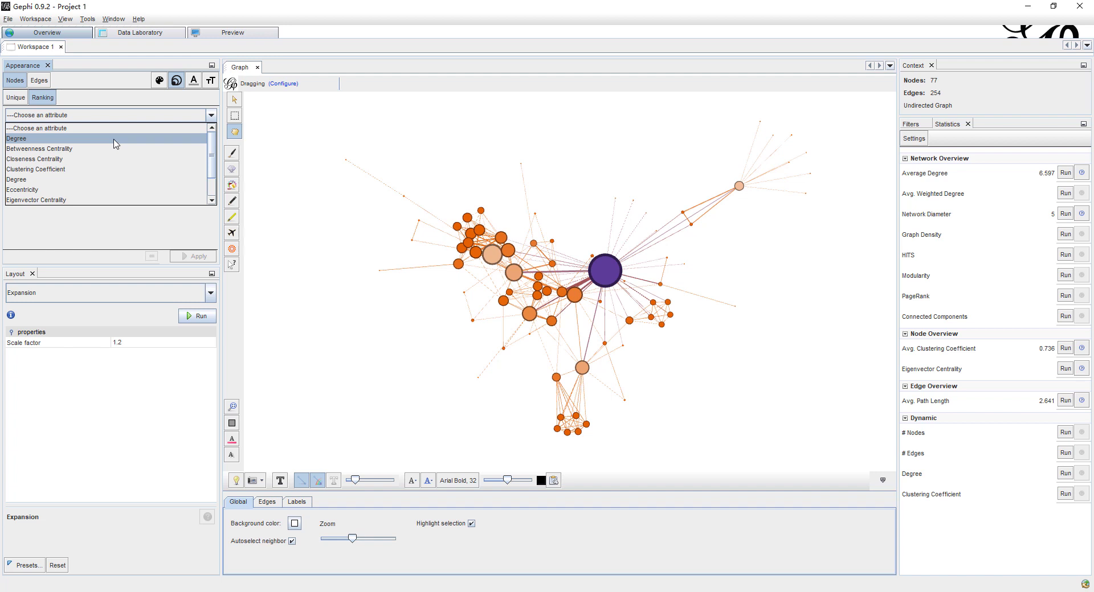
pyautogui.click(117, 145)
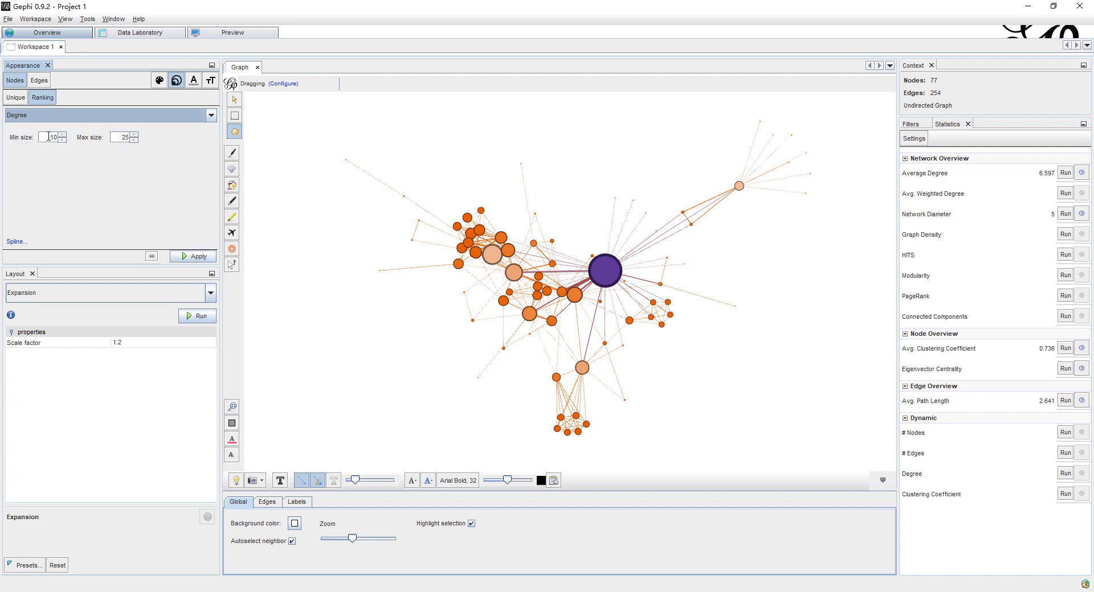
pyautogui.click(119, 137)
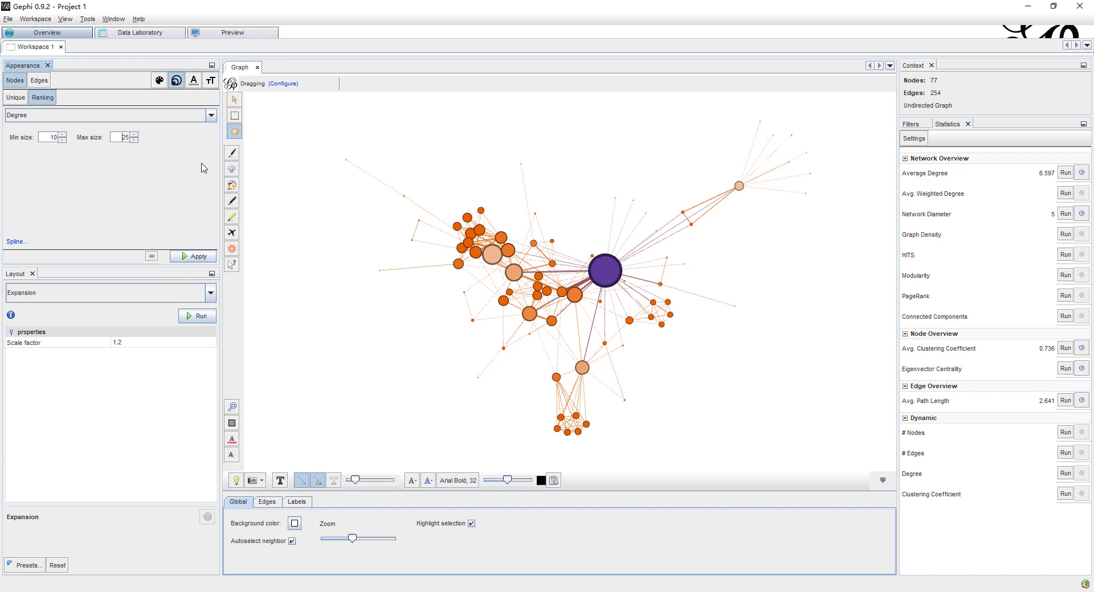
pyautogui.click(196, 257)
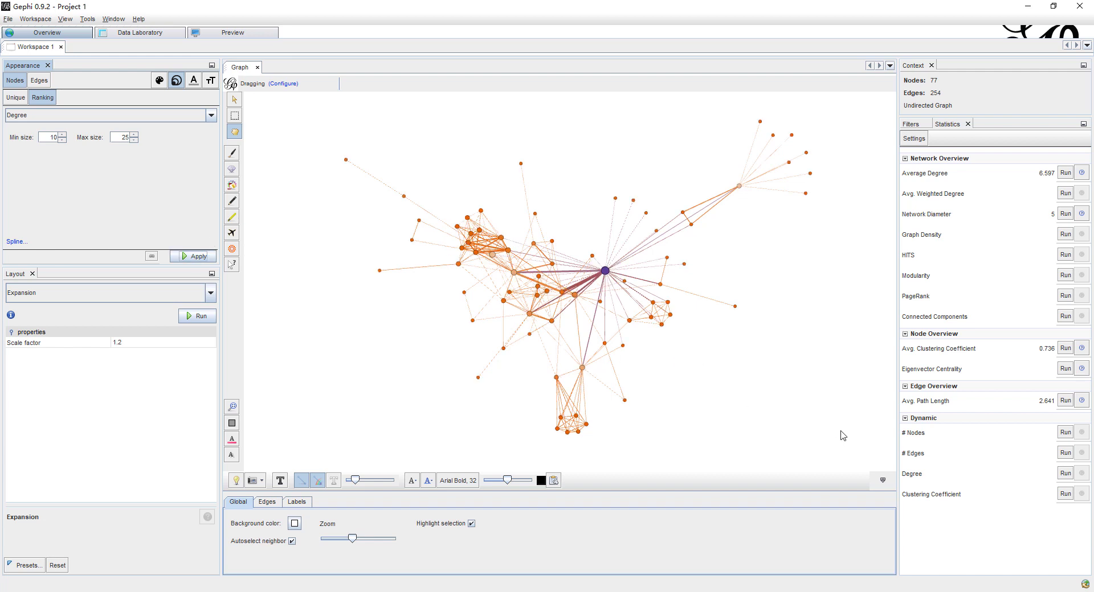
# - Raise the maximum node size of the Degree ranking to 50 and apply it, and raise it further to 100
pyautogui.doubleClick(116, 137)
pyautogui.write('50')
pyautogui.click(191, 257)
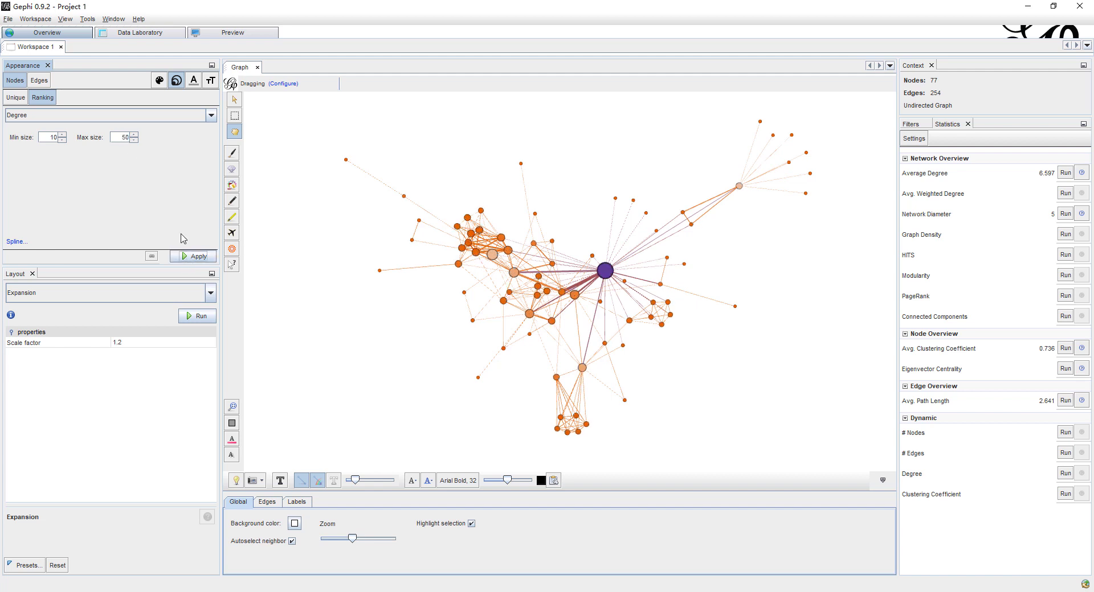
pyautogui.doubleClick(126, 138)
pyautogui.click(193, 257)
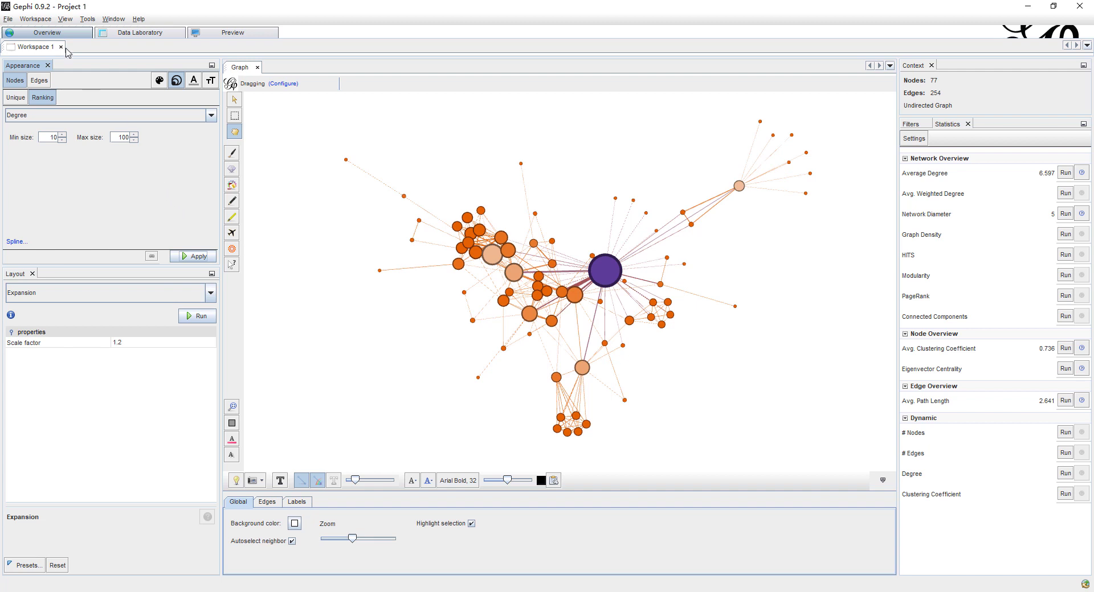
# - Size the nodes by Closeness Centrality instead of Degree and apply the ranking
pyautogui.click(55, 116)
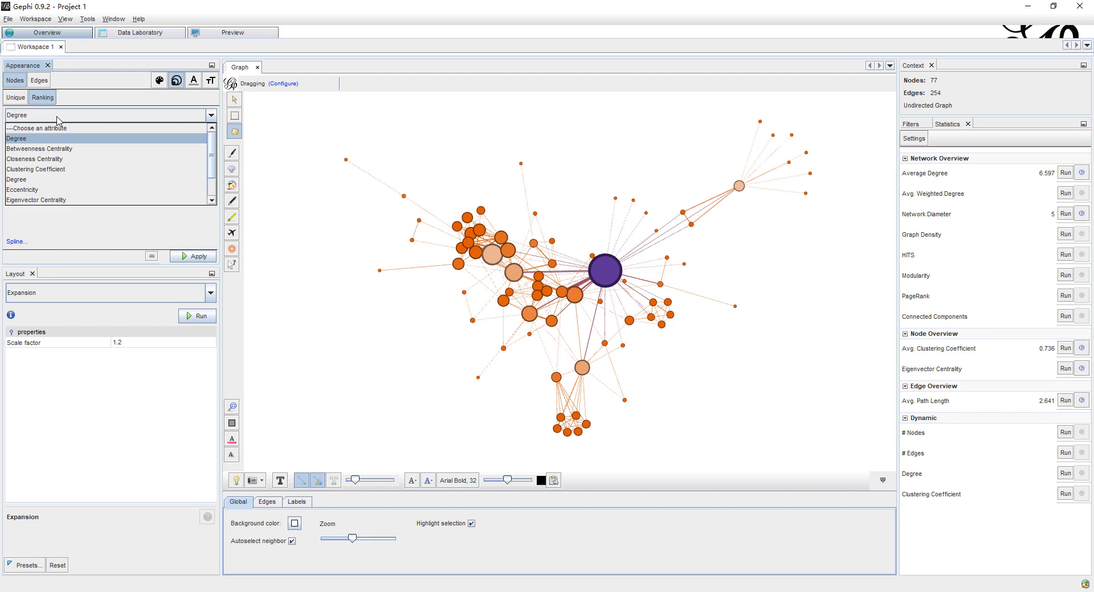
pyautogui.click(63, 161)
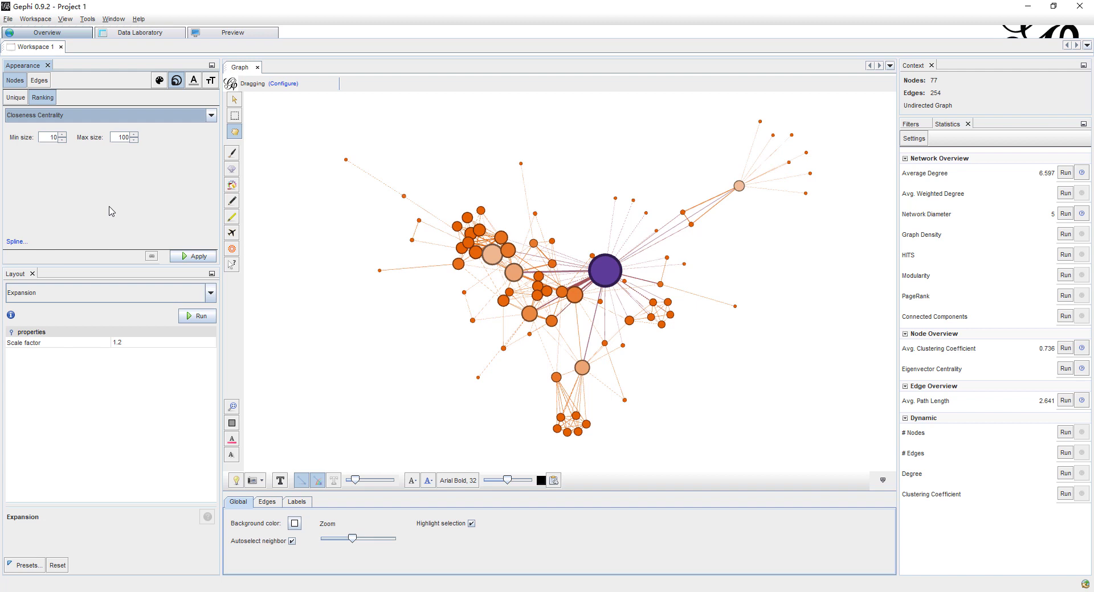
pyautogui.click(184, 262)
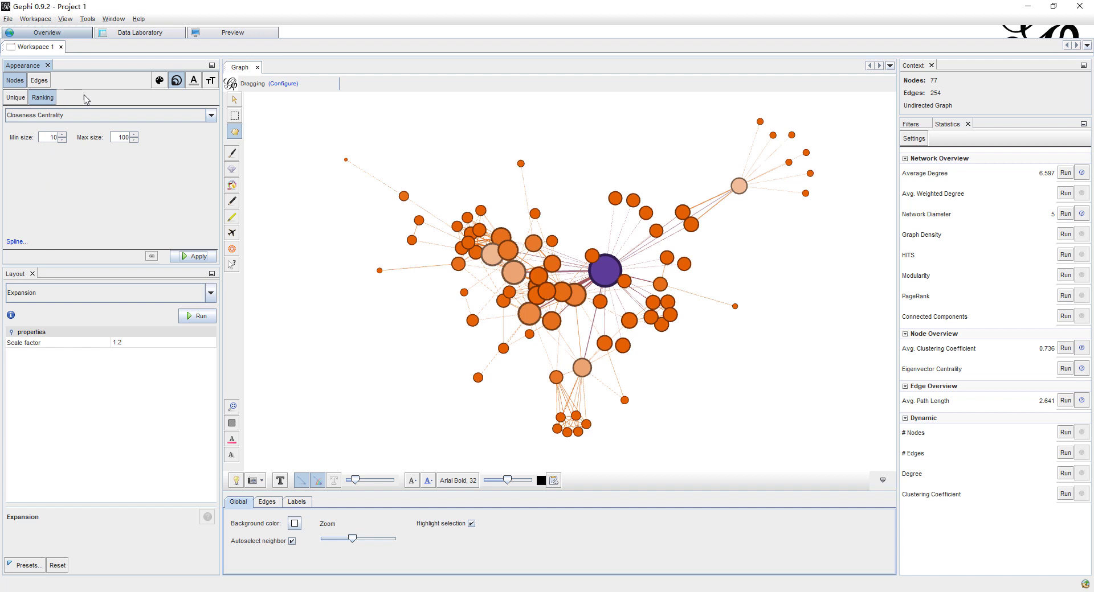
# - Choose Weight as the attribute for ranking edge colors
pyautogui.click(36, 83)
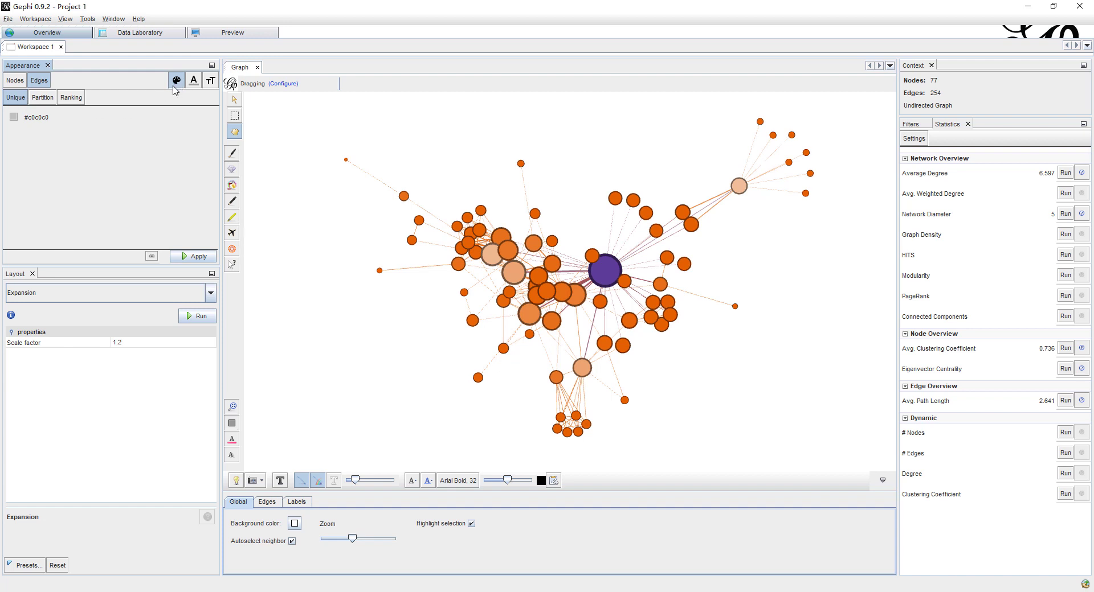
pyautogui.click(43, 98)
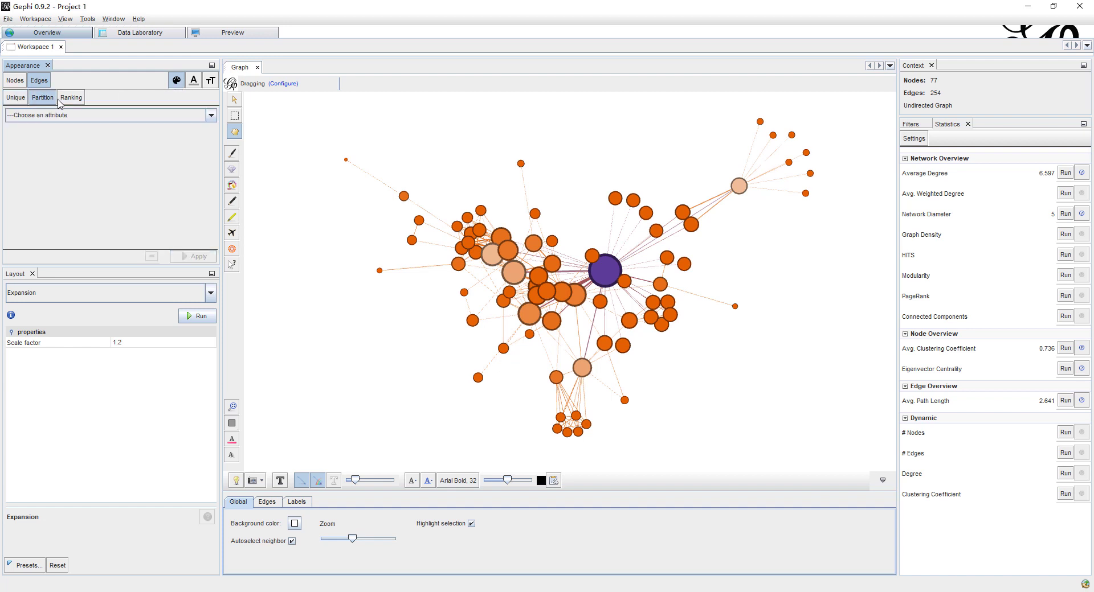
pyautogui.click(71, 99)
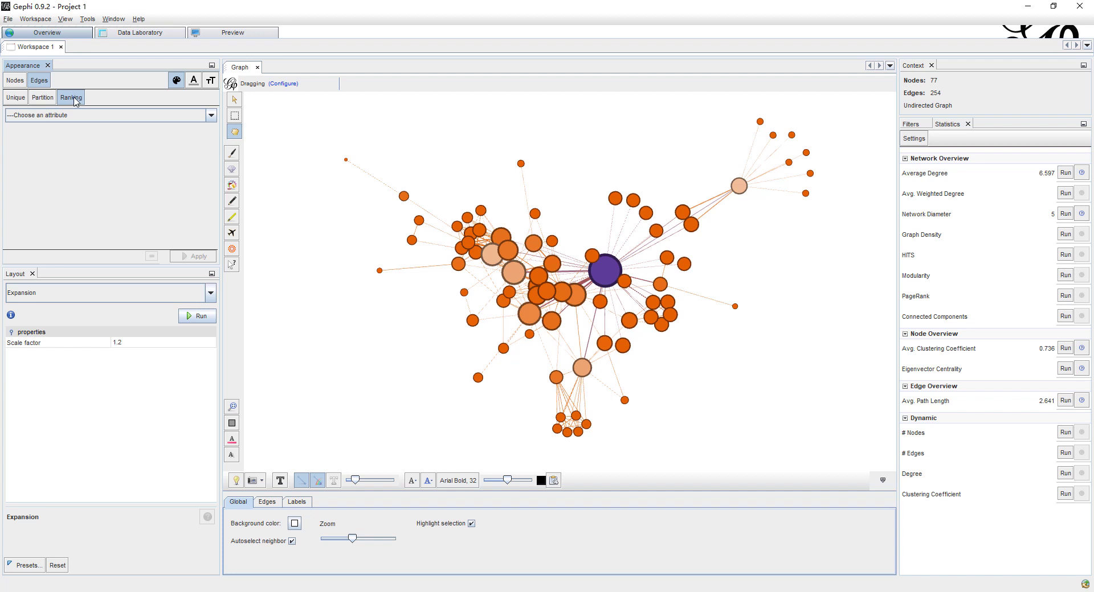
pyautogui.click(64, 116)
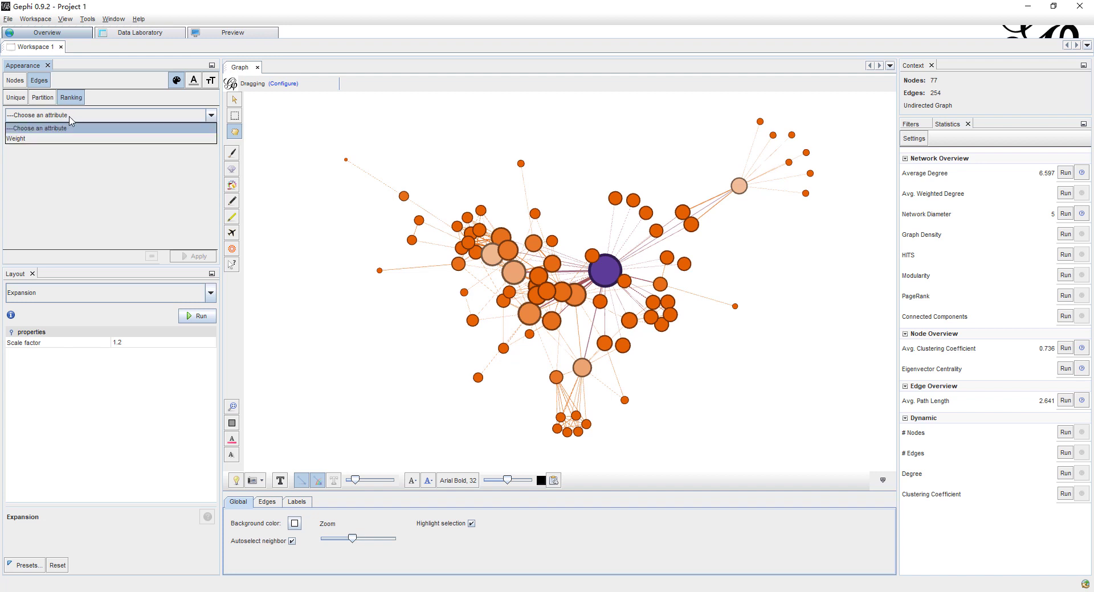
pyautogui.click(73, 139)
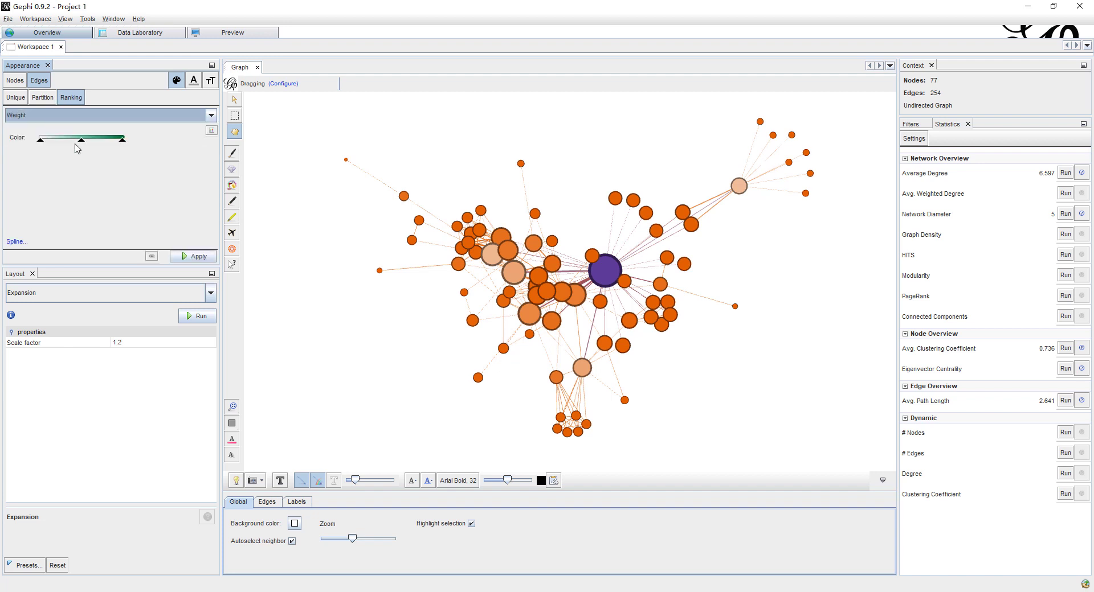
pyautogui.click(86, 117)
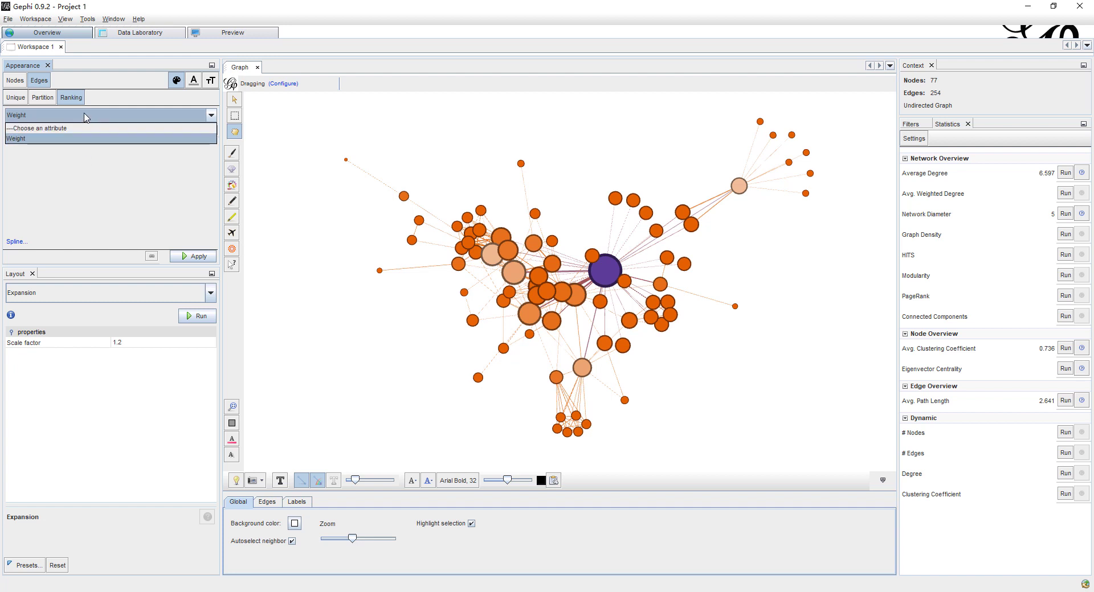
pyautogui.click(79, 118)
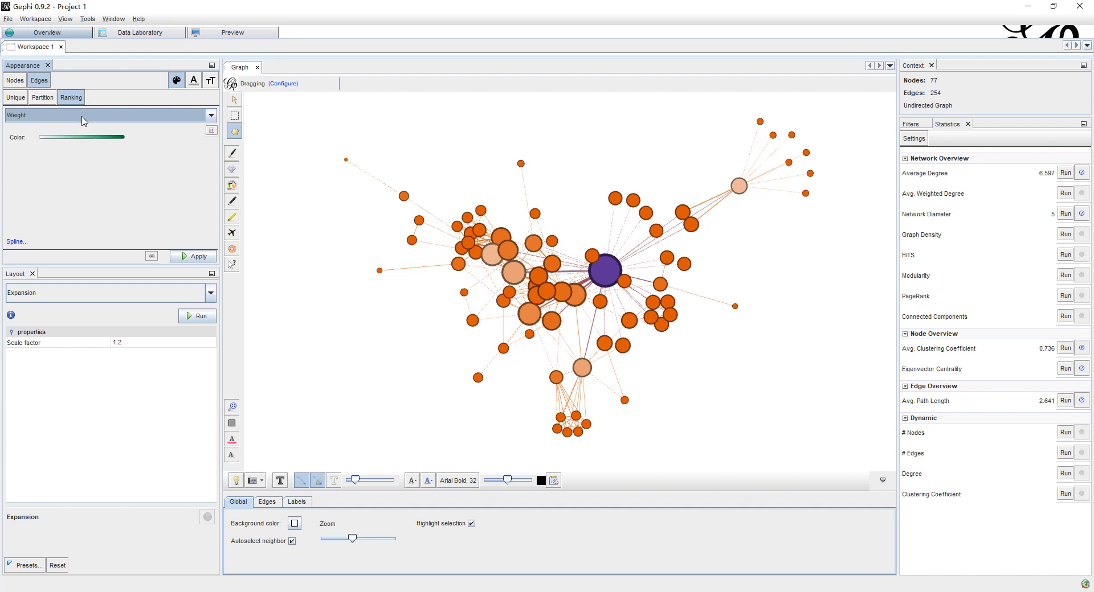
pyautogui.click(85, 116)
# - Look at the edge table in the Data Laboratory and return to the graph overview
pyautogui.click(141, 34)
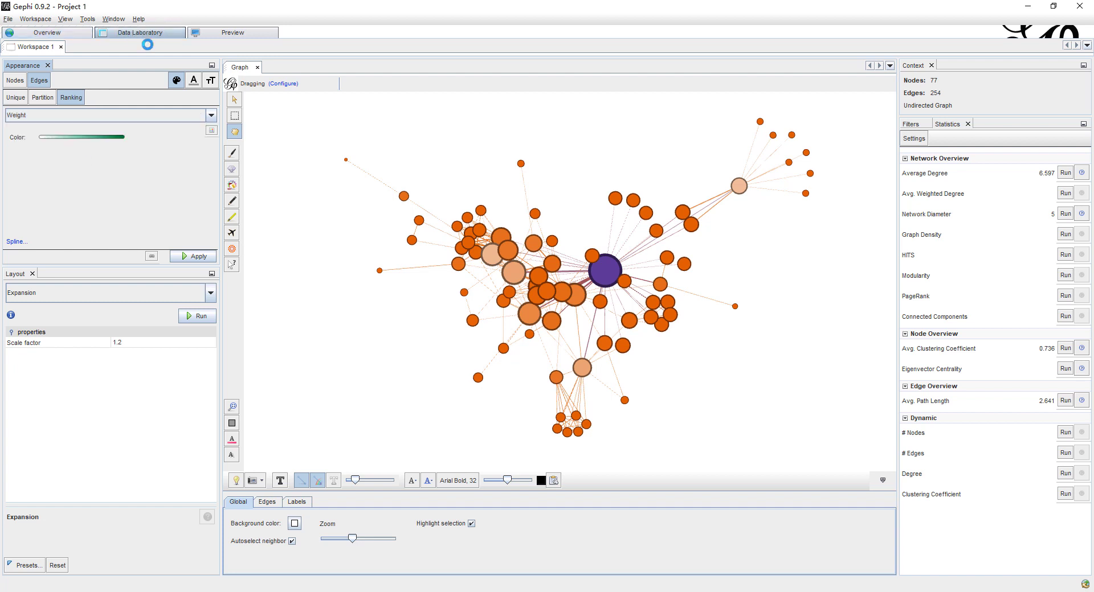
pyautogui.click(140, 34)
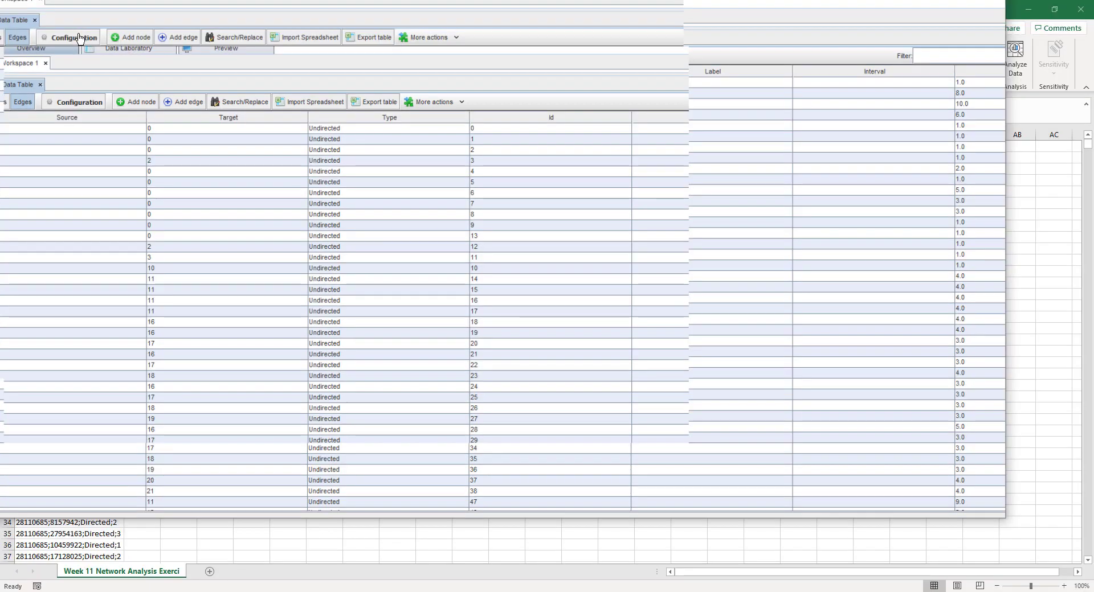
pyautogui.click(78, 33)
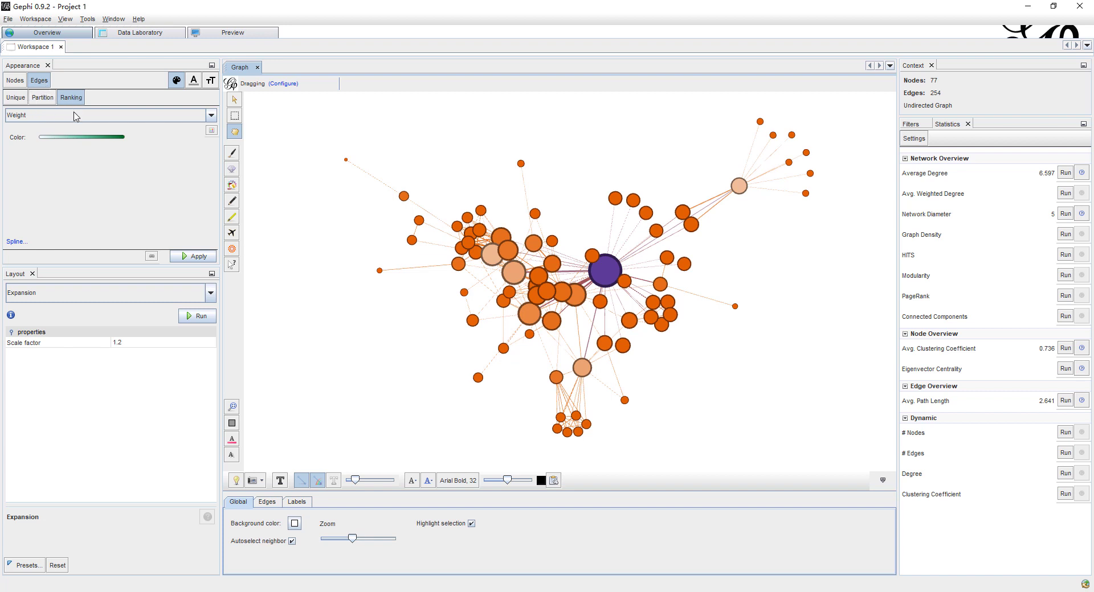
# - Color the edges by the Weight ranking with the recently used orange-white-purple gradient
pyautogui.click(211, 130)
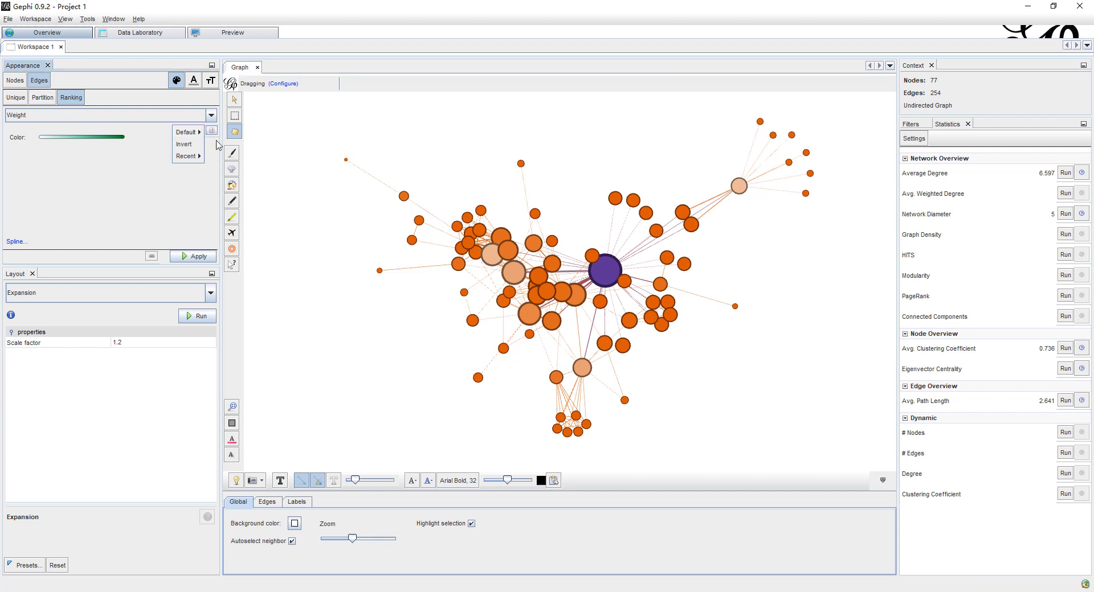
pyautogui.moveTo(199, 157)
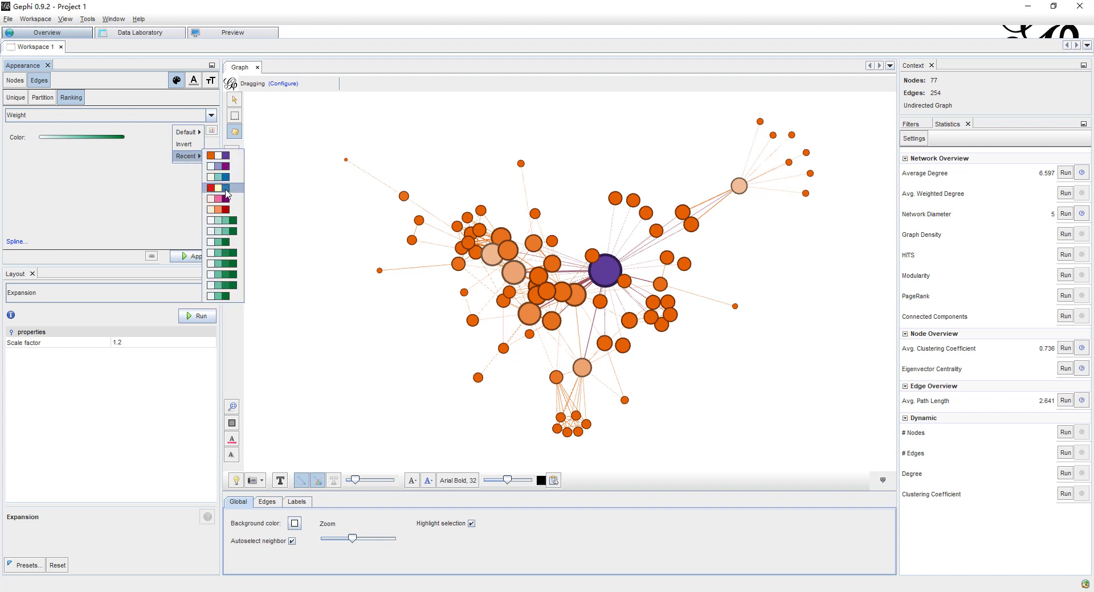
pyautogui.click(225, 156)
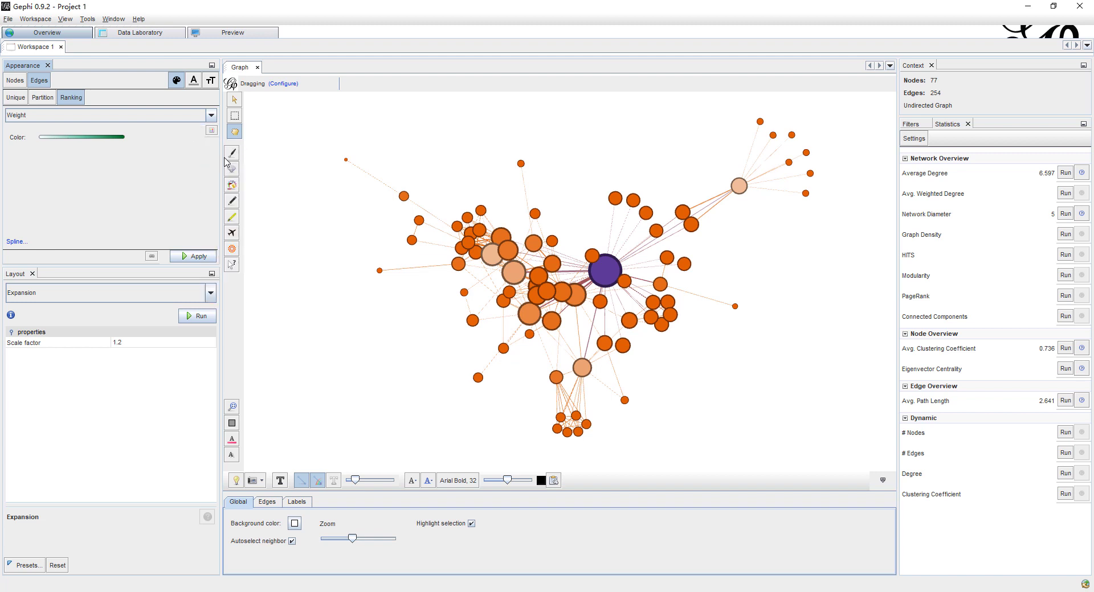
pyautogui.click(197, 256)
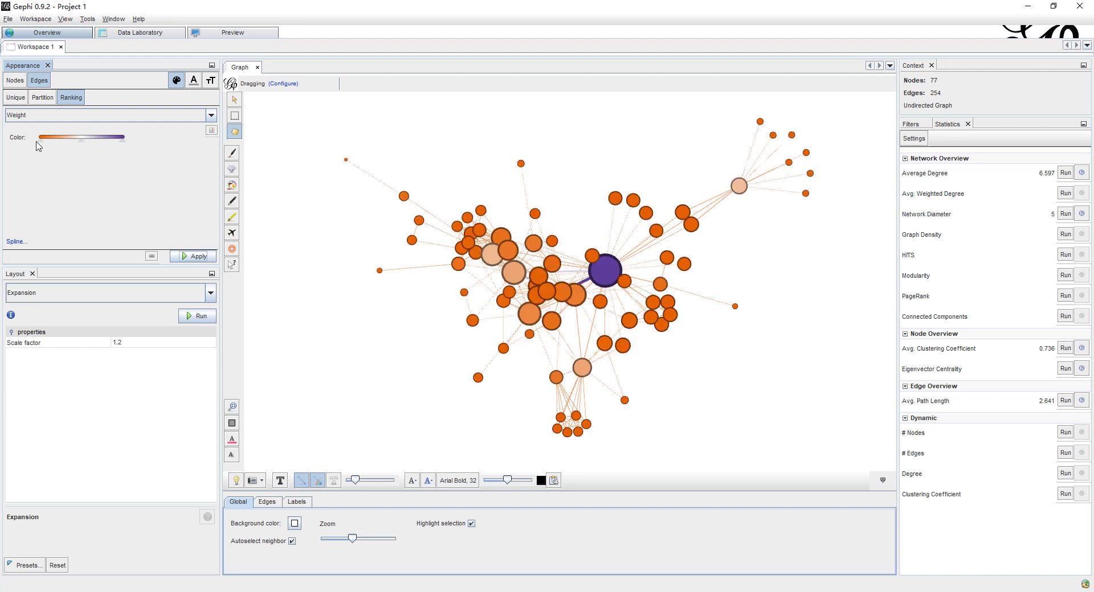
# - Look through the unique and partition options for edge colors, including the available partition attributes
pyautogui.moveTo(40, 140)
pyautogui.click(17, 97)
pyautogui.click(39, 99)
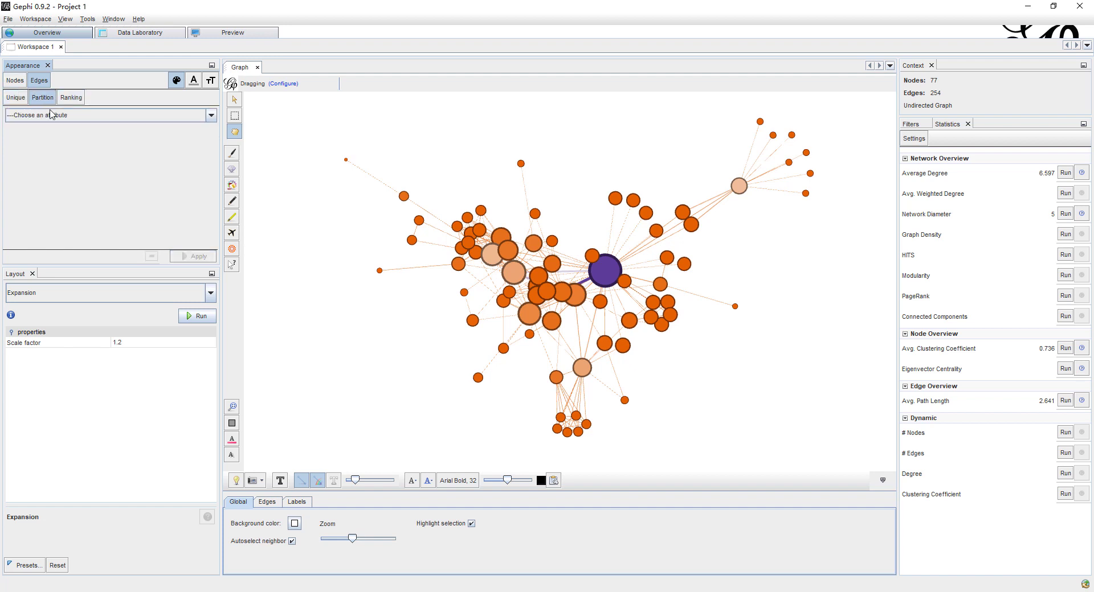
pyautogui.click(93, 118)
pyautogui.click(92, 118)
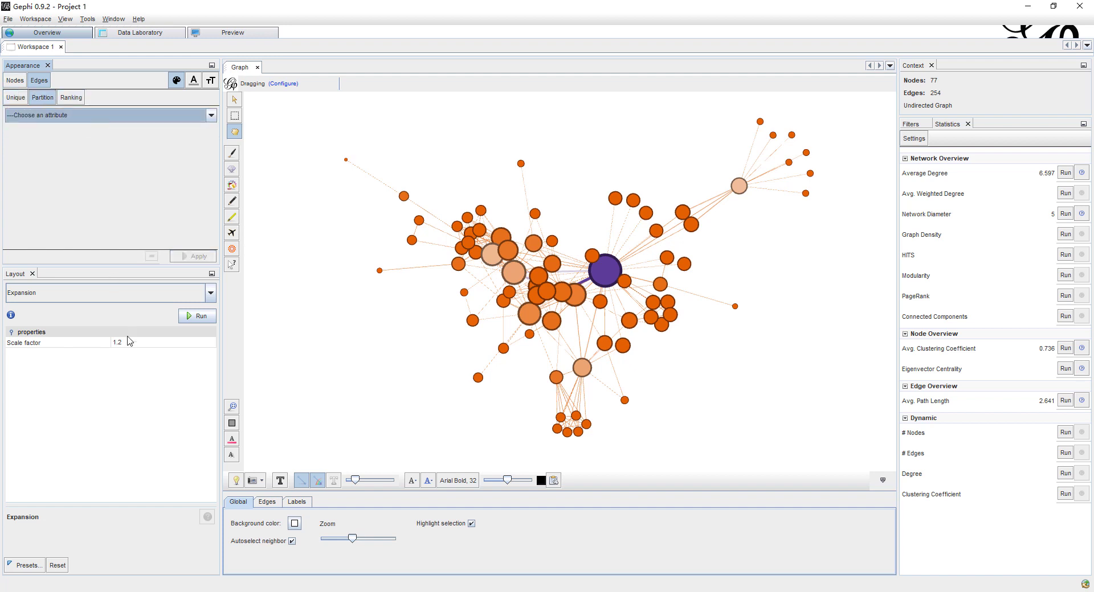
# - Check which attributes are offered for partitioning the edges by color
pyautogui.click(103, 115)
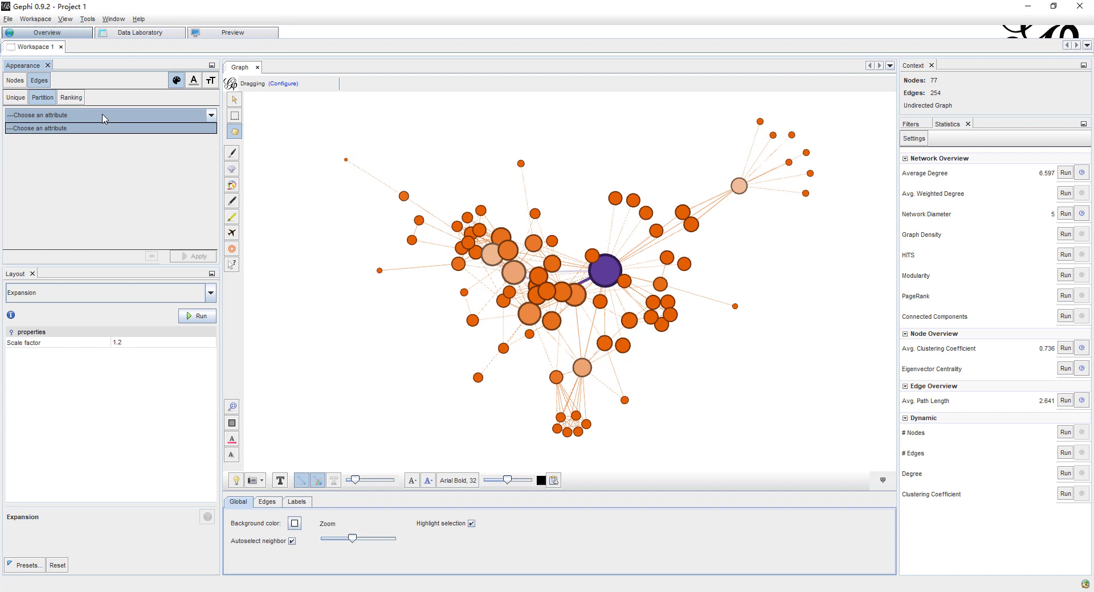
pyautogui.click(118, 117)
pyautogui.click(119, 118)
pyautogui.click(133, 214)
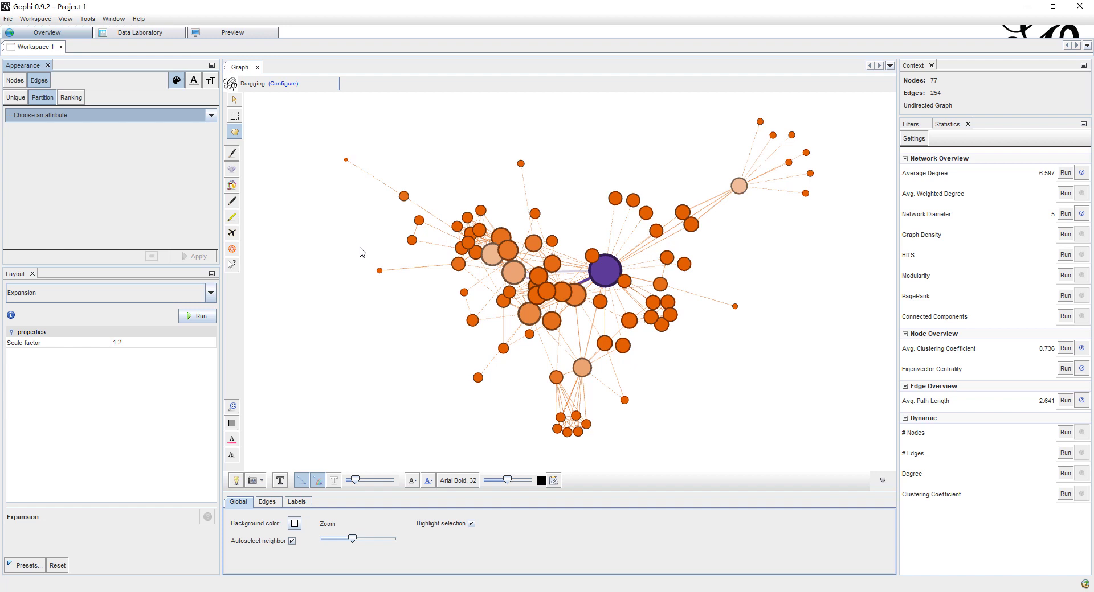
# - Delete the current workspace containing the Les Miserables network
pyautogui.click(61, 47)
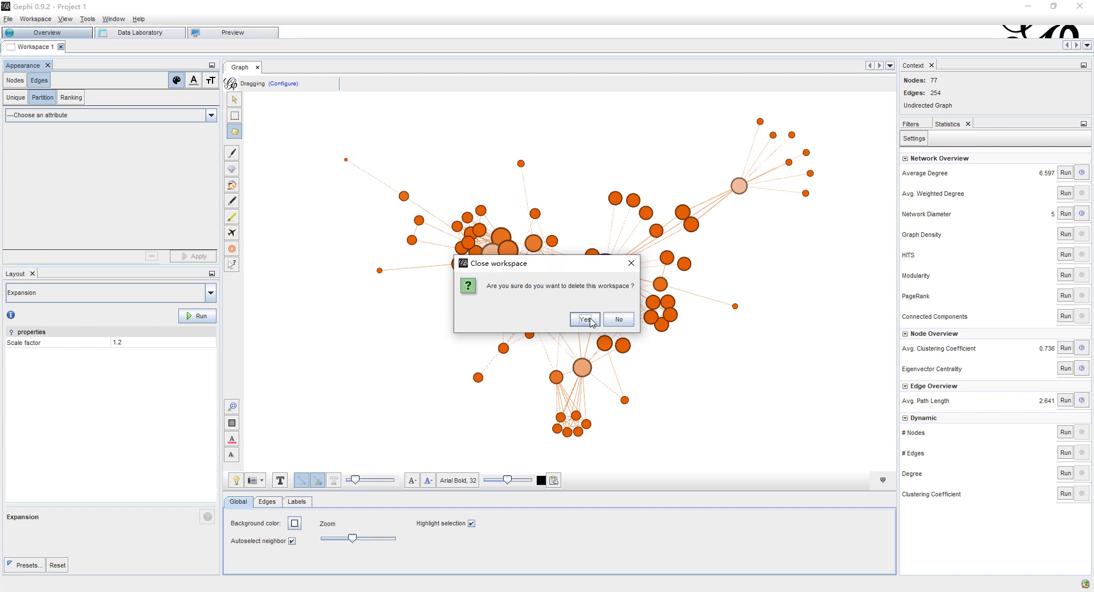
pyautogui.click(631, 264)
pyautogui.click(8, 19)
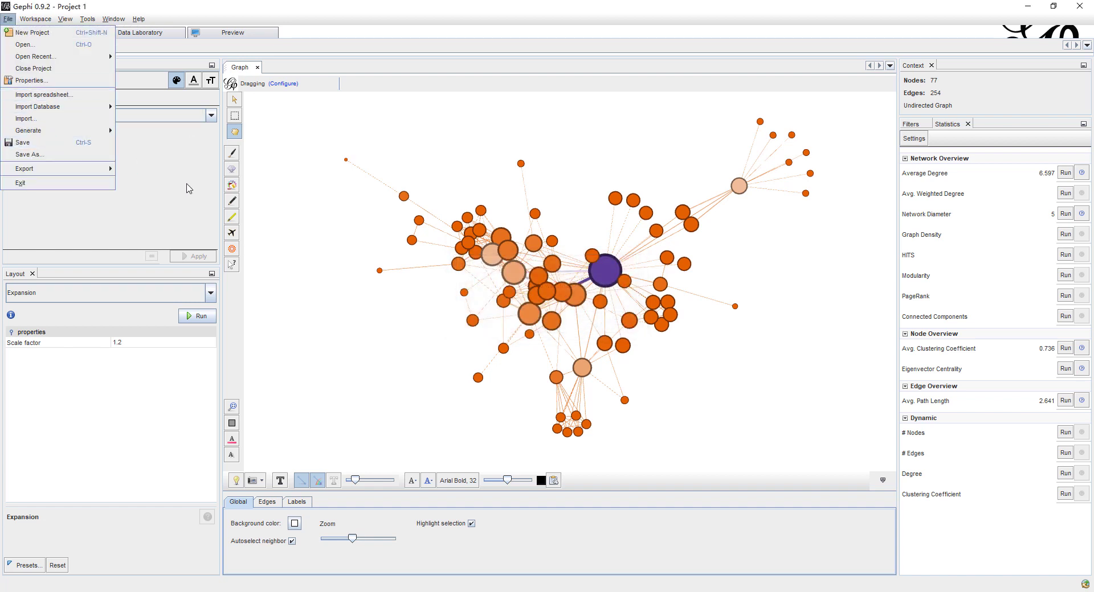
pyautogui.click(141, 164)
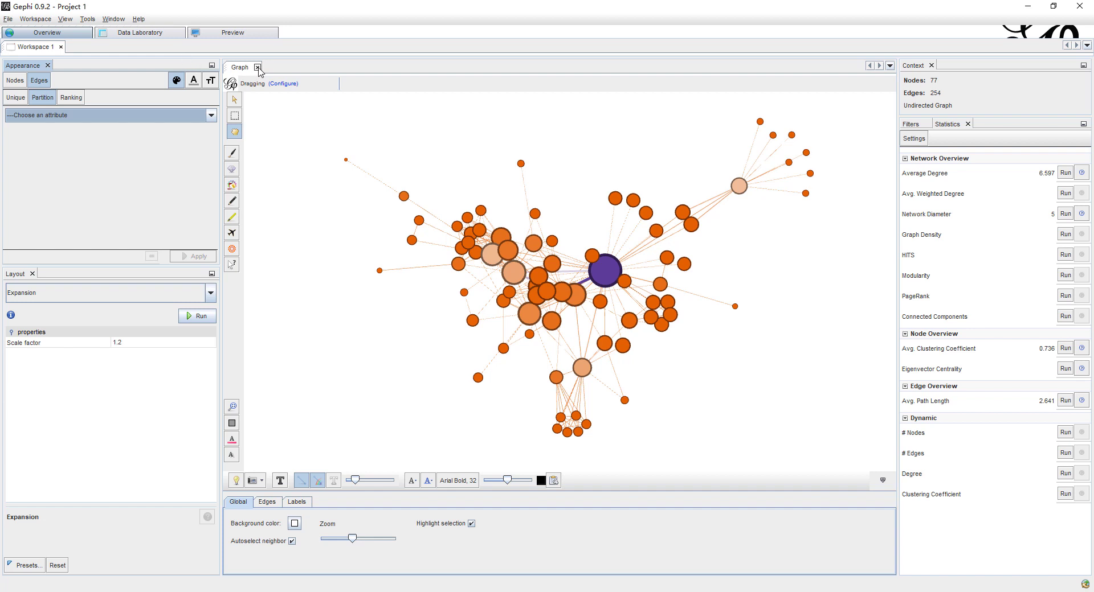
pyautogui.click(61, 47)
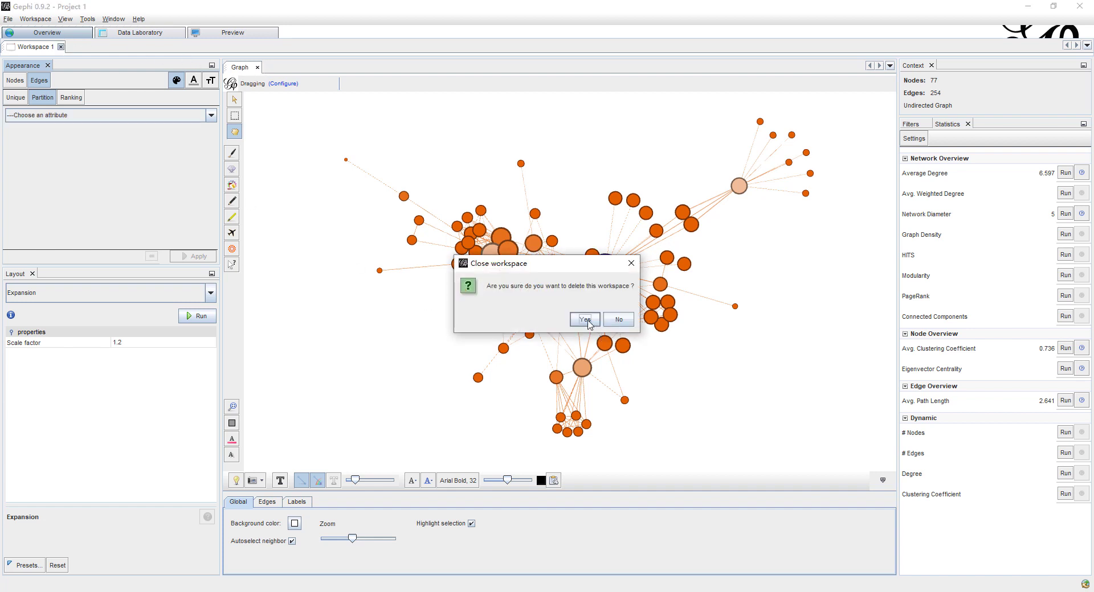
pyautogui.click(581, 324)
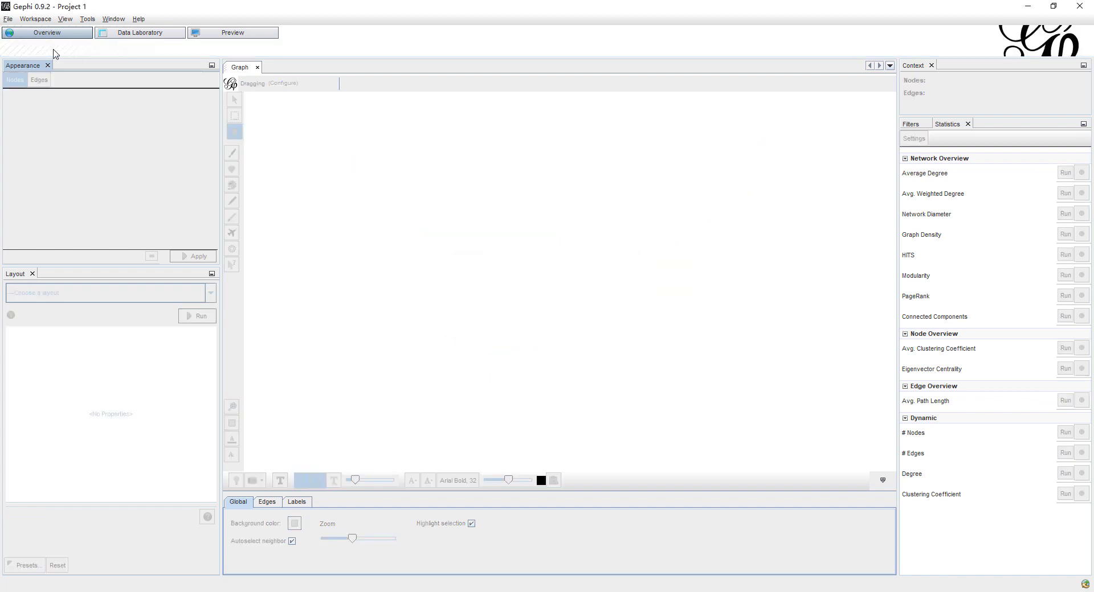
# - Create a new project and show its empty data table in the Data Laboratory
pyautogui.click(8, 22)
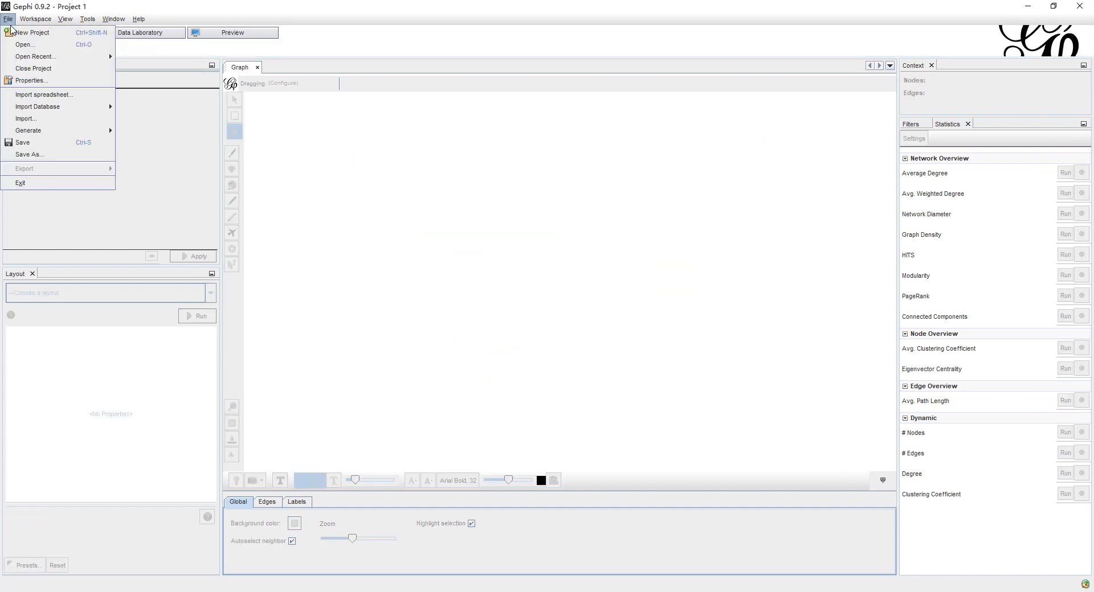
pyautogui.click(73, 34)
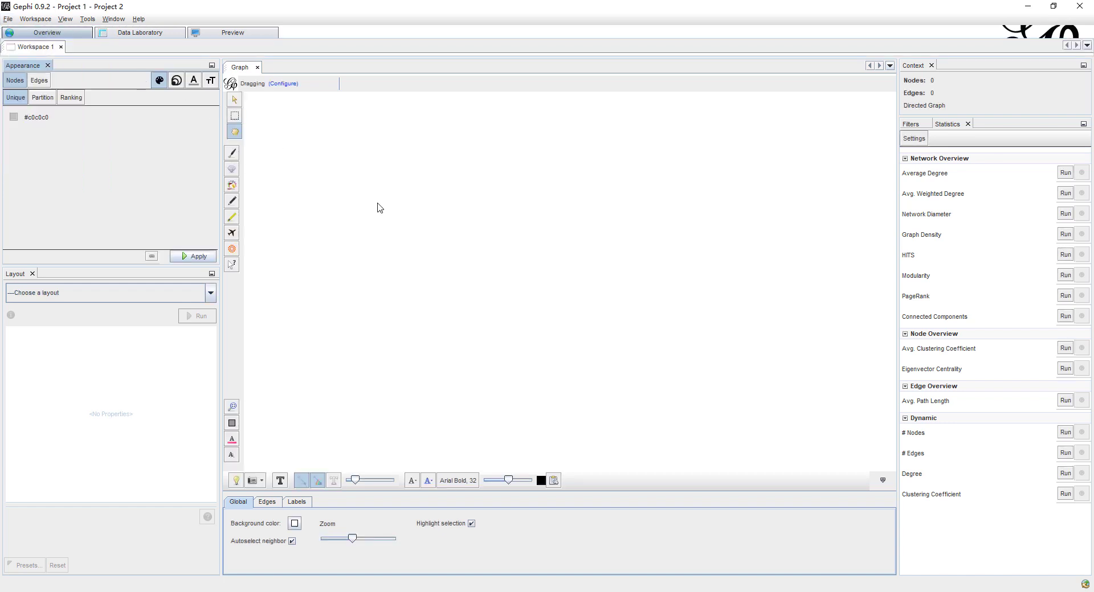
pyautogui.click(146, 33)
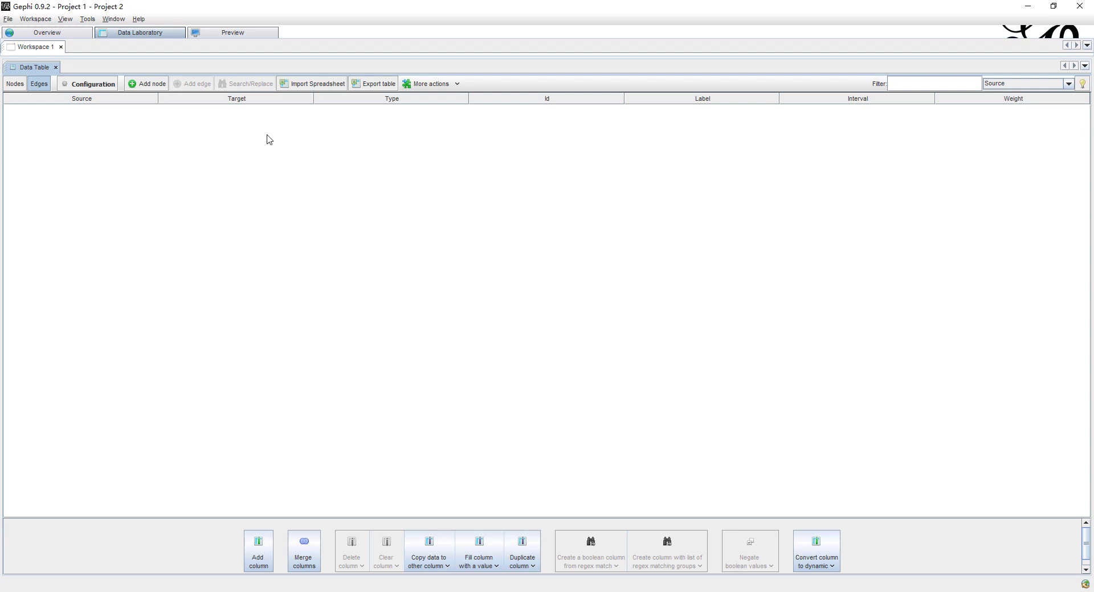
# - Look over the available options for opening files and importing spreadsheets or databases
pyautogui.click(9, 19)
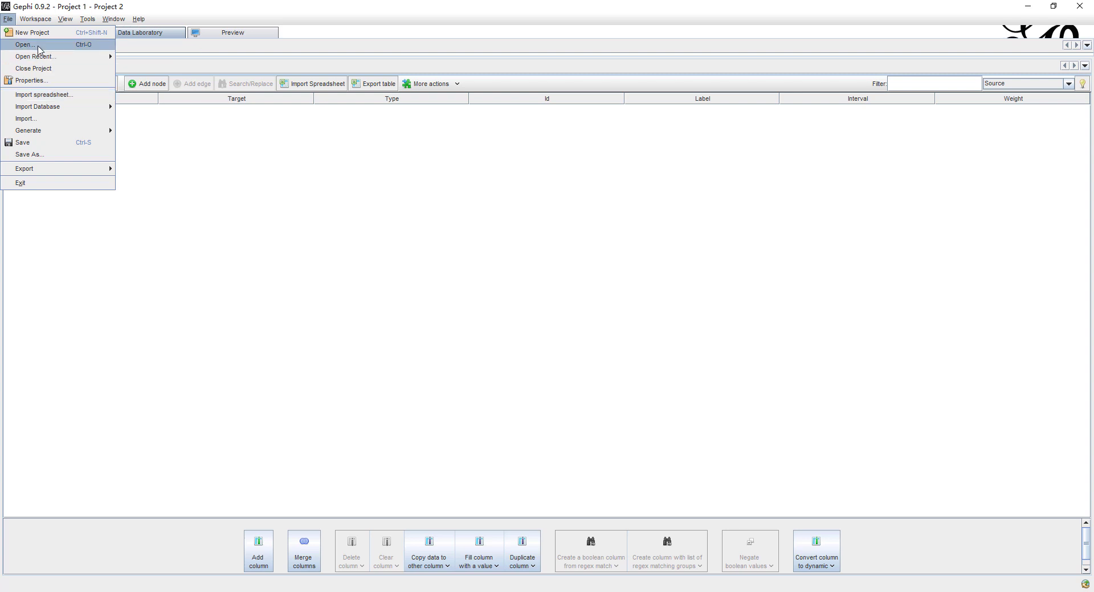
pyautogui.moveTo(42, 59)
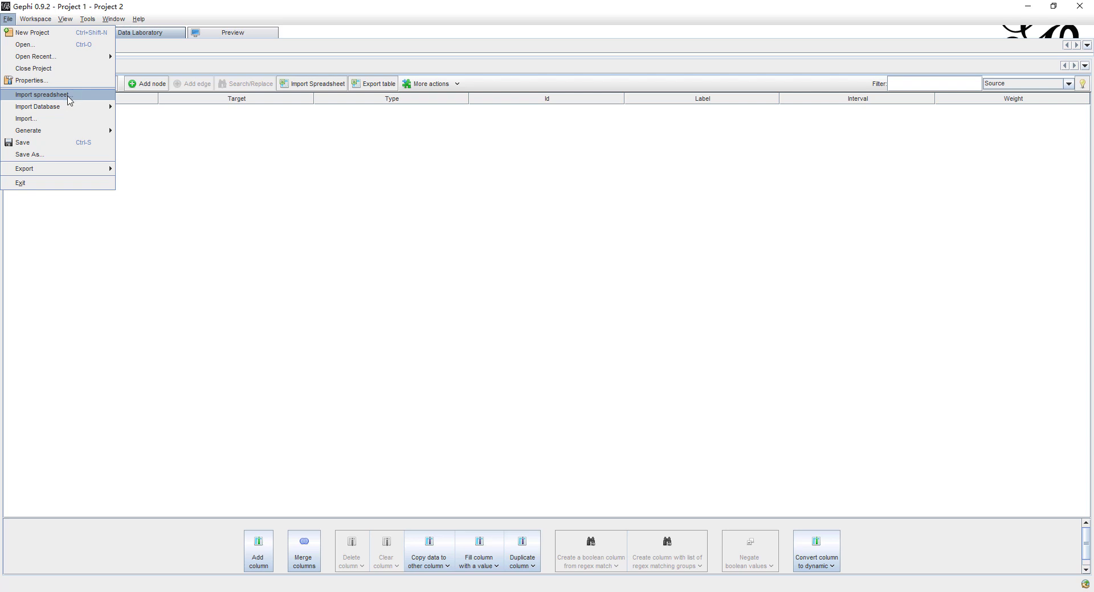
pyautogui.moveTo(70, 108)
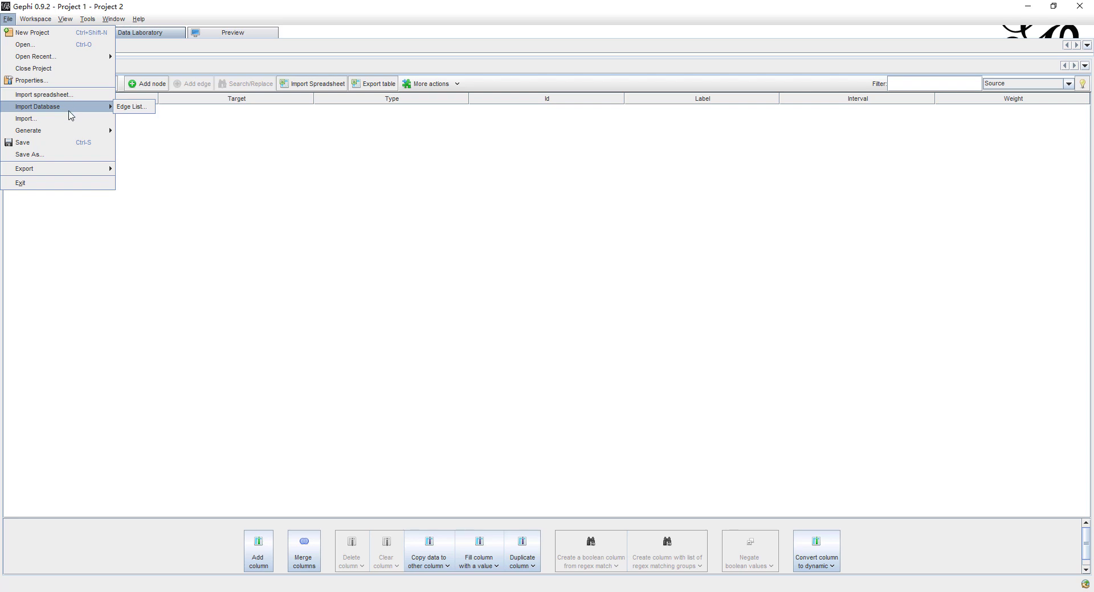
pyautogui.press('Escape')
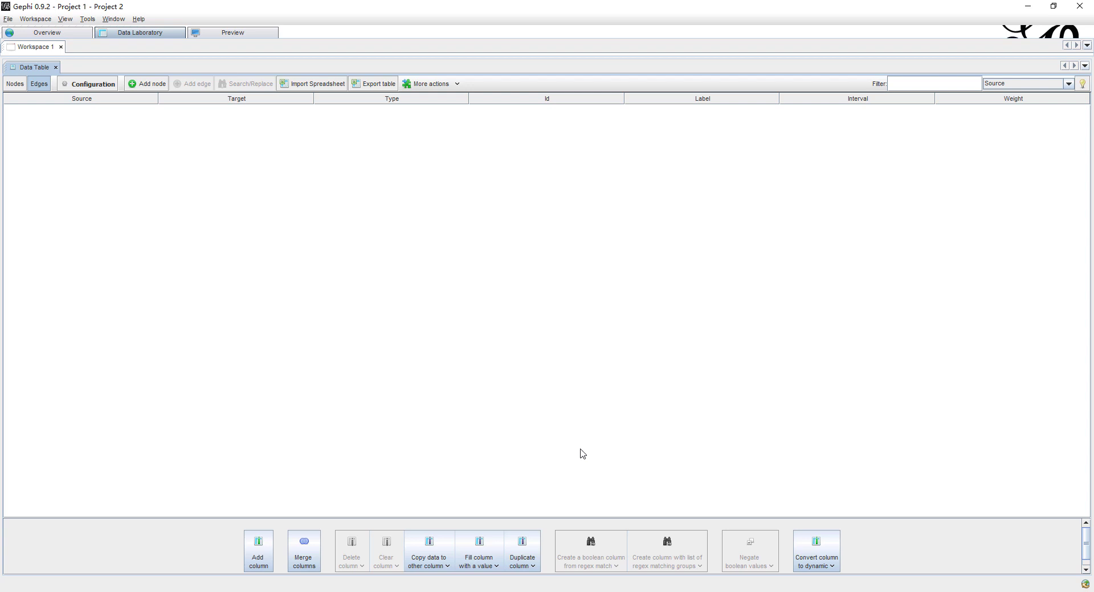
# - Switch to Excel and compare the columns of the Week 11 Network Analysis Exercise Nodes and Edges CSV files
pyautogui.hotkey('alt', 'Tab')
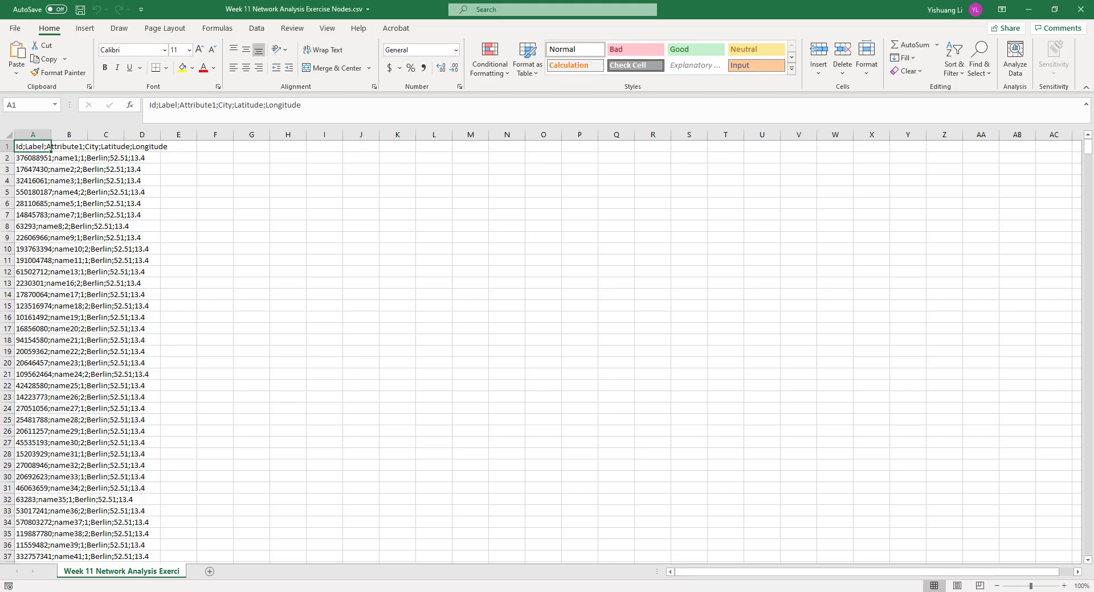
pyautogui.hotkey('alt', 'Tab')
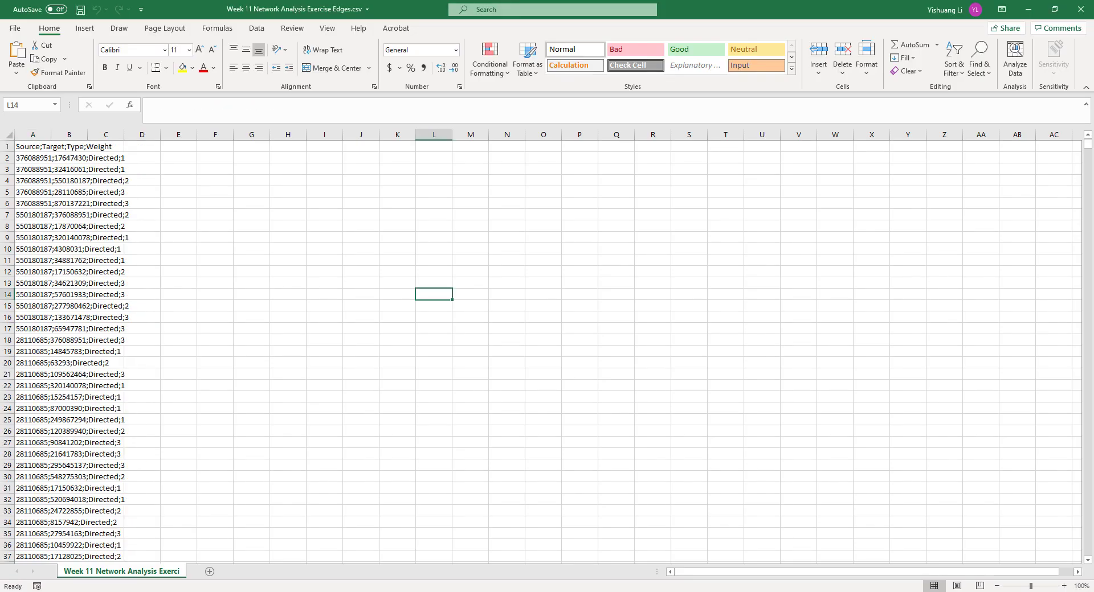
pyautogui.hotkey('alt', 'Tab')
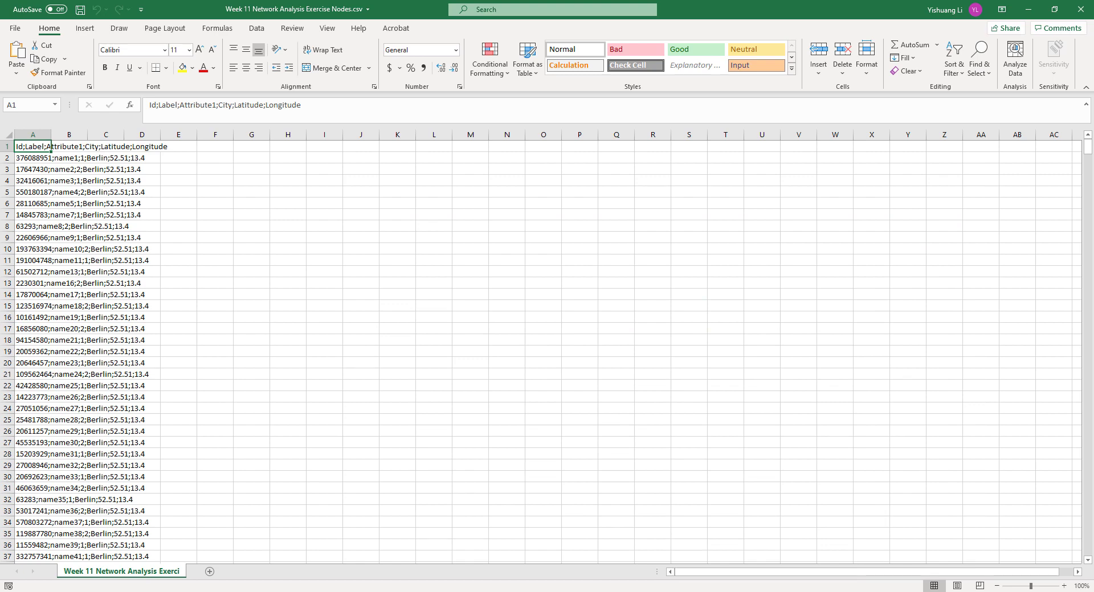
pyautogui.hotkey('alt', 'Tab')
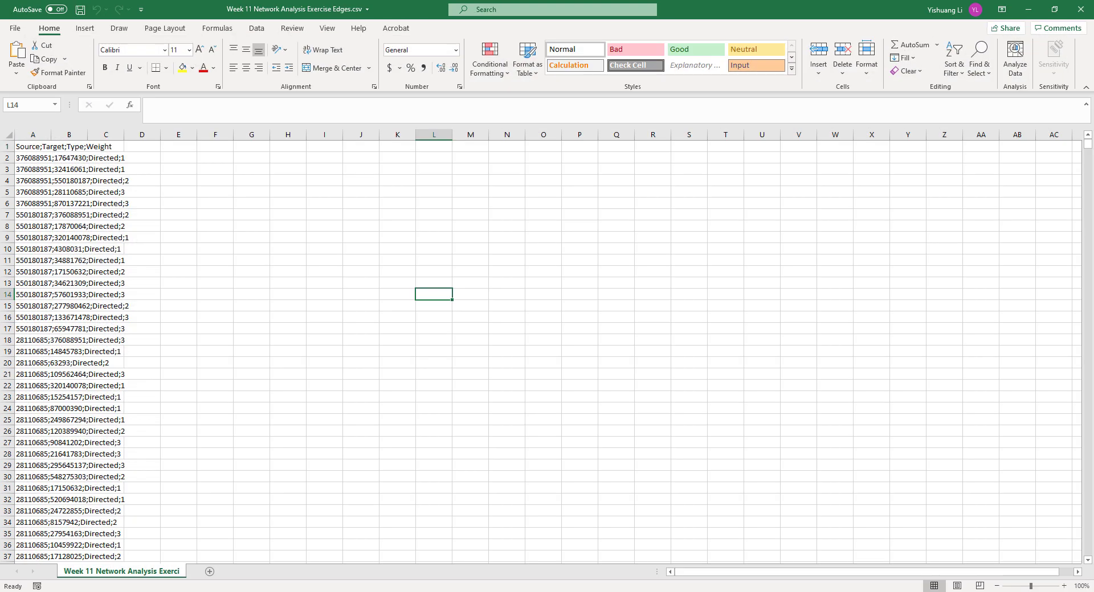
# - Return to the Week 11 Network Analysis Exercise Nodes file and widen columns A and B
pyautogui.hotkey('alt', 'Tab')
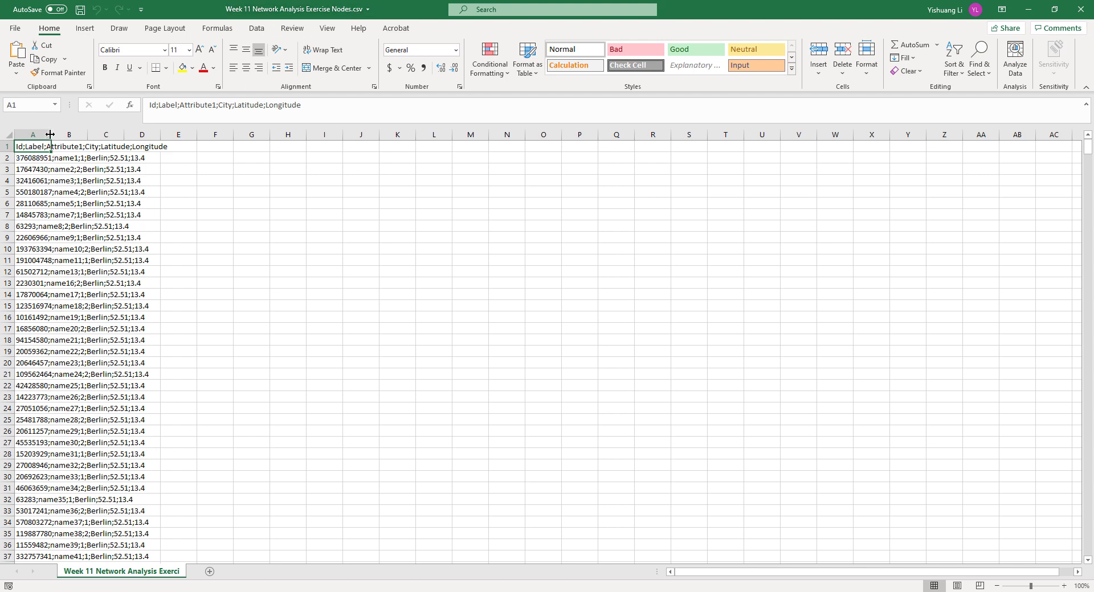
pyautogui.moveTo(52, 135); pyautogui.dragTo(175, 135)
pyautogui.moveTo(80, 135); pyautogui.dragTo(115, 135)
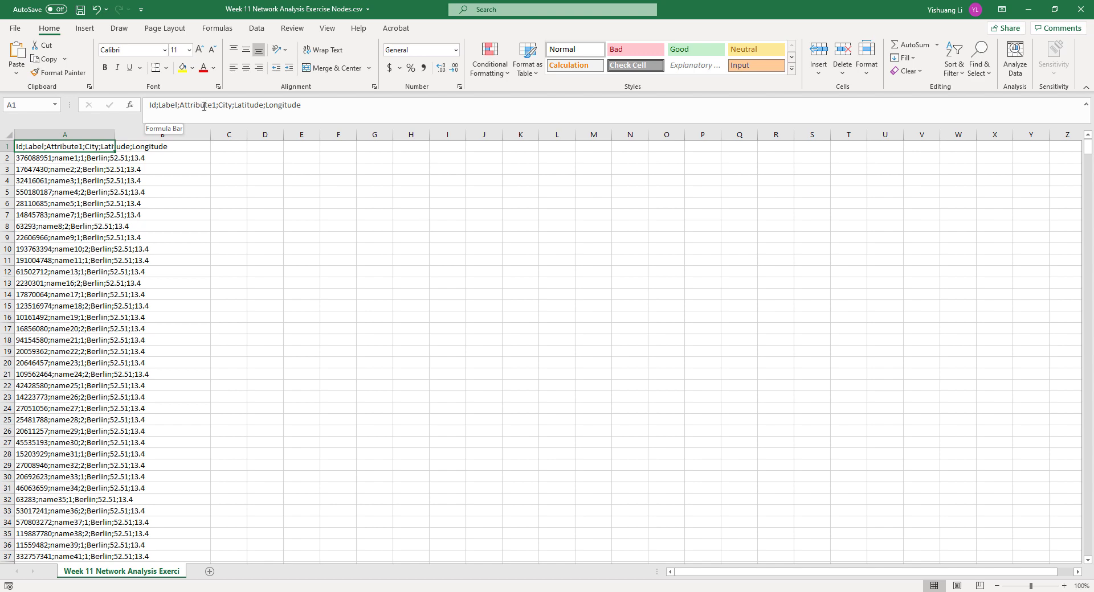
# - Try Text to Columns on column A of the nodes file with semicolon instead of tab as the delimiter, then cancel the wizard
pyautogui.click(89, 130)
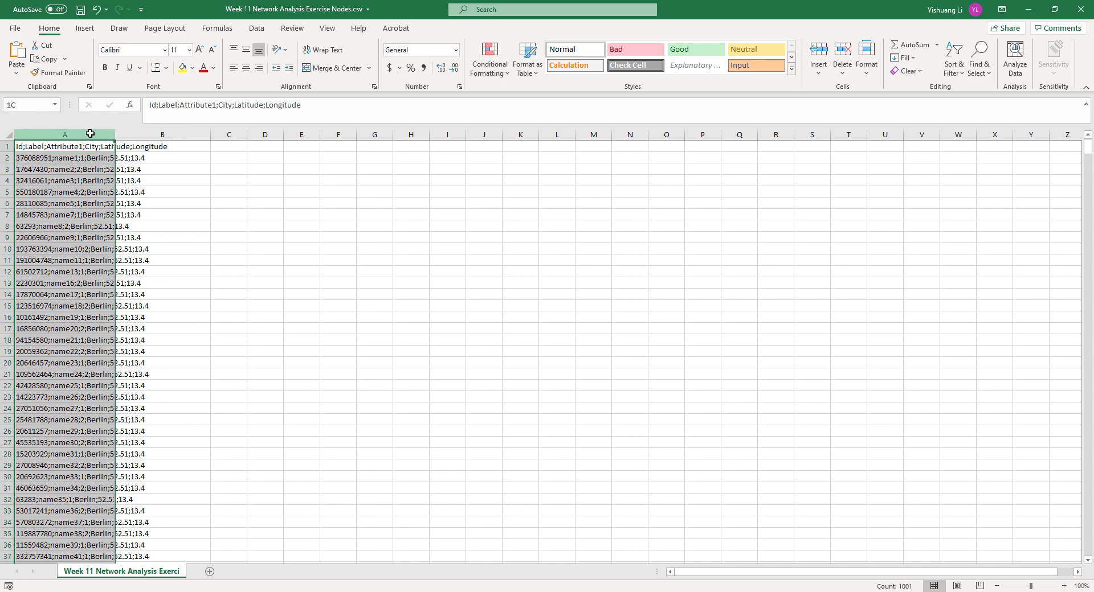
pyautogui.click(328, 30)
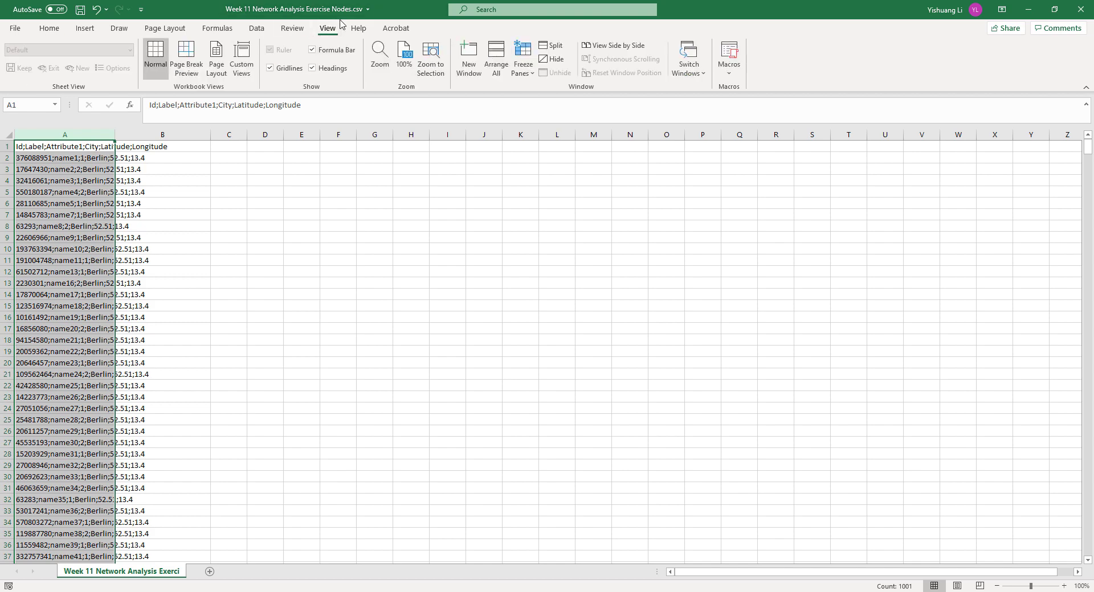
pyautogui.click(221, 33)
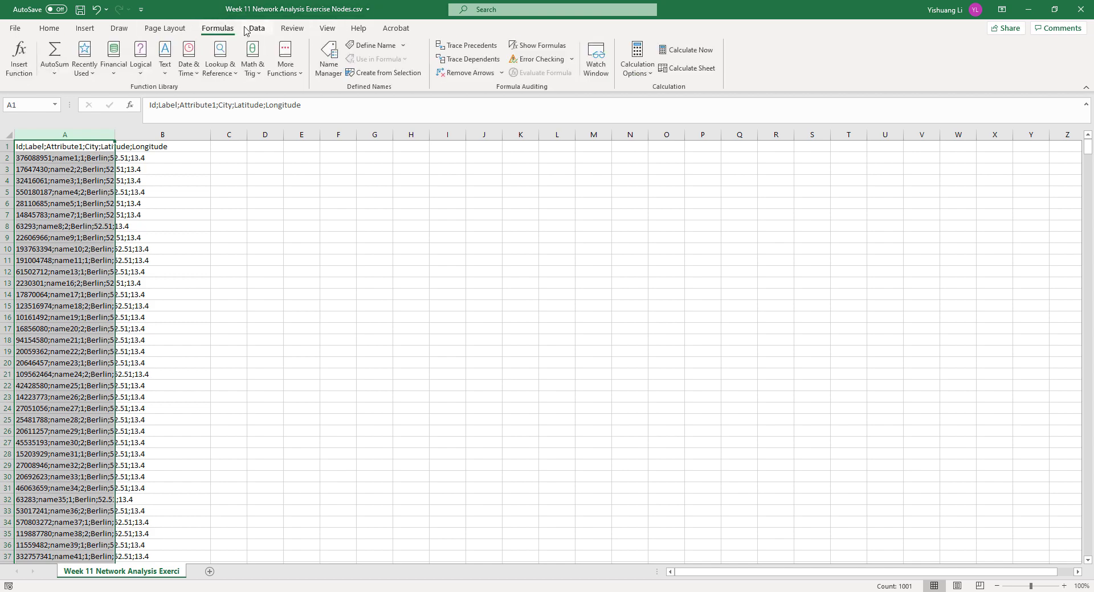
pyautogui.click(253, 30)
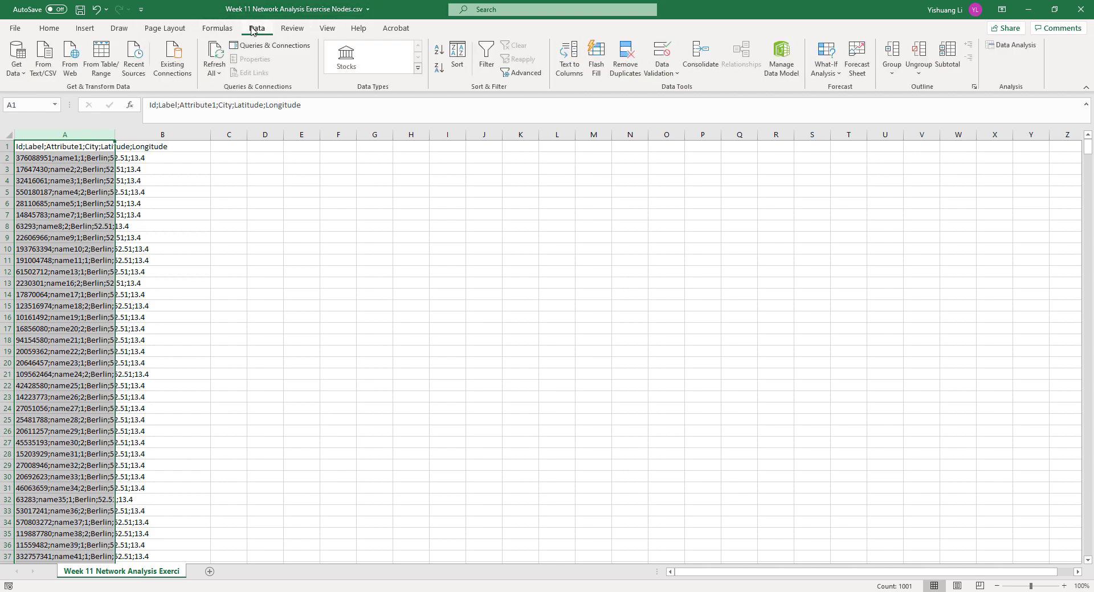
pyautogui.click(569, 60)
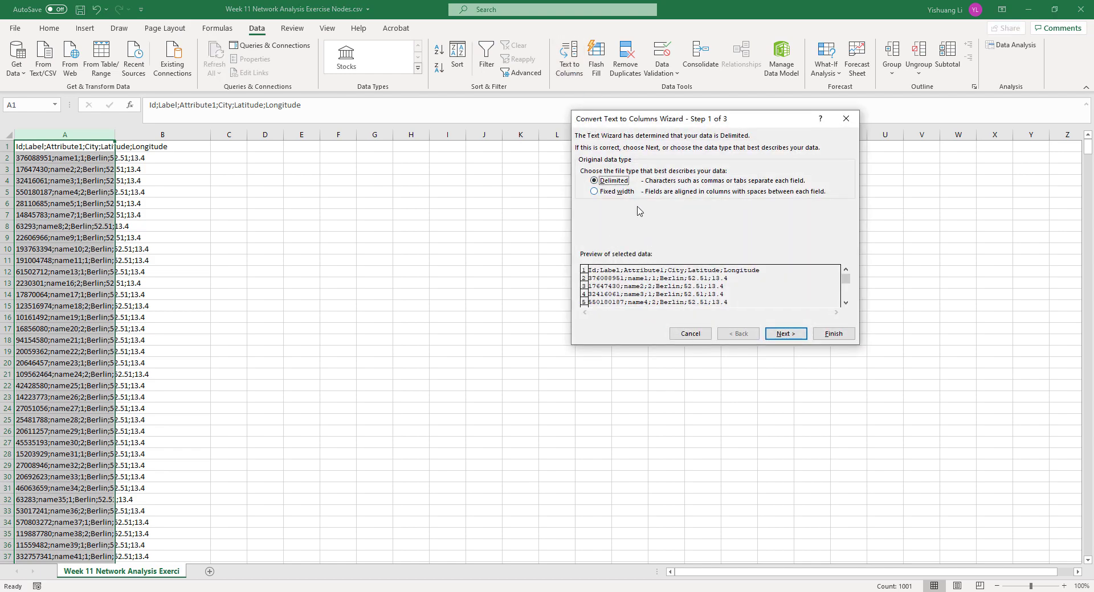
pyautogui.click(790, 334)
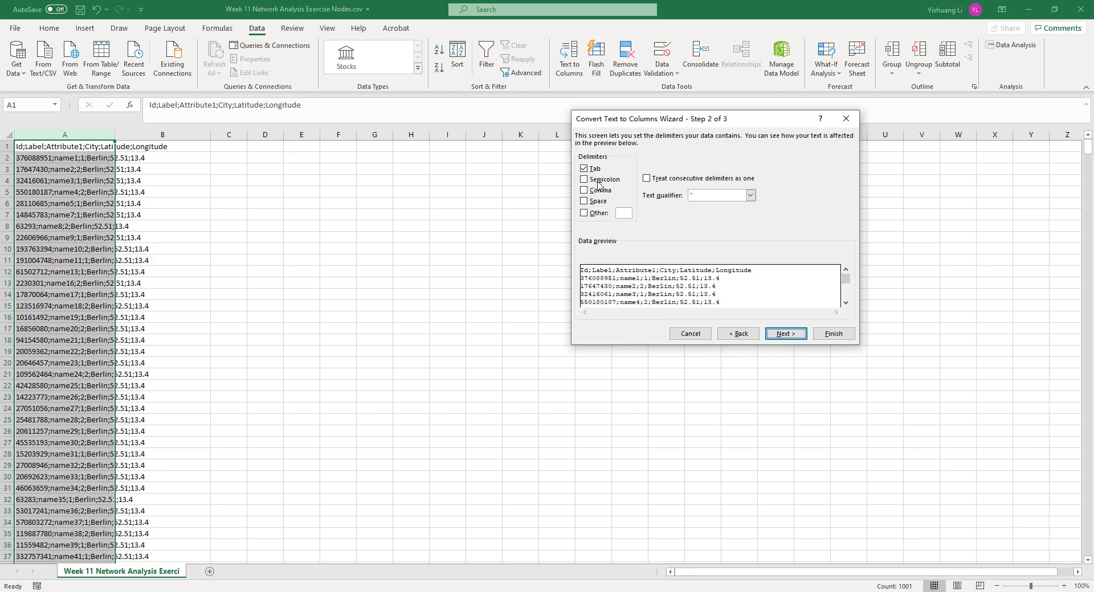
pyautogui.click(595, 170)
pyautogui.click(601, 181)
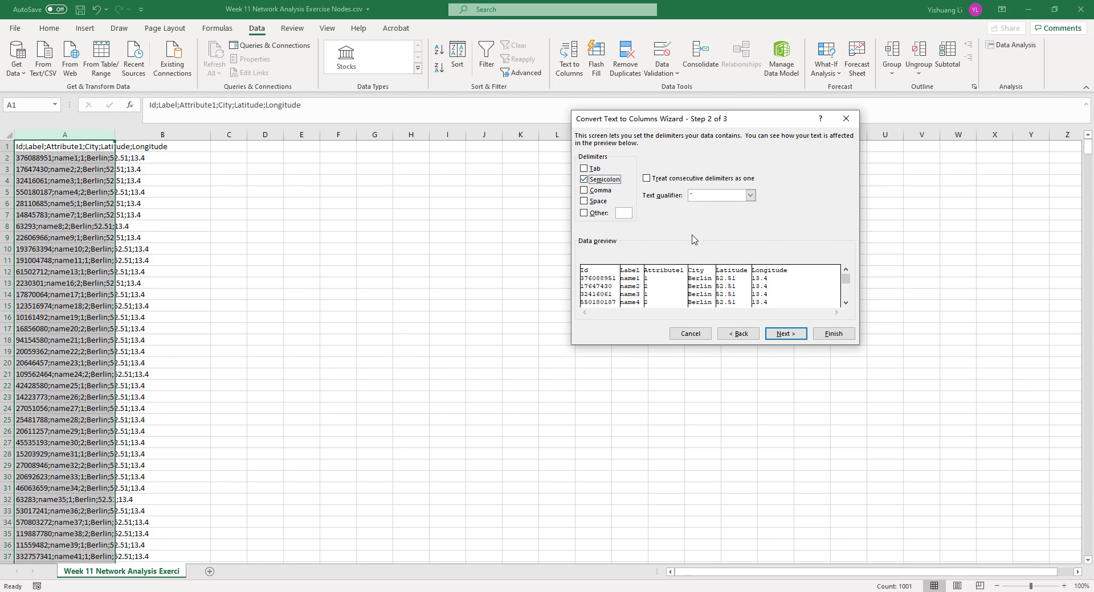
pyautogui.click(704, 335)
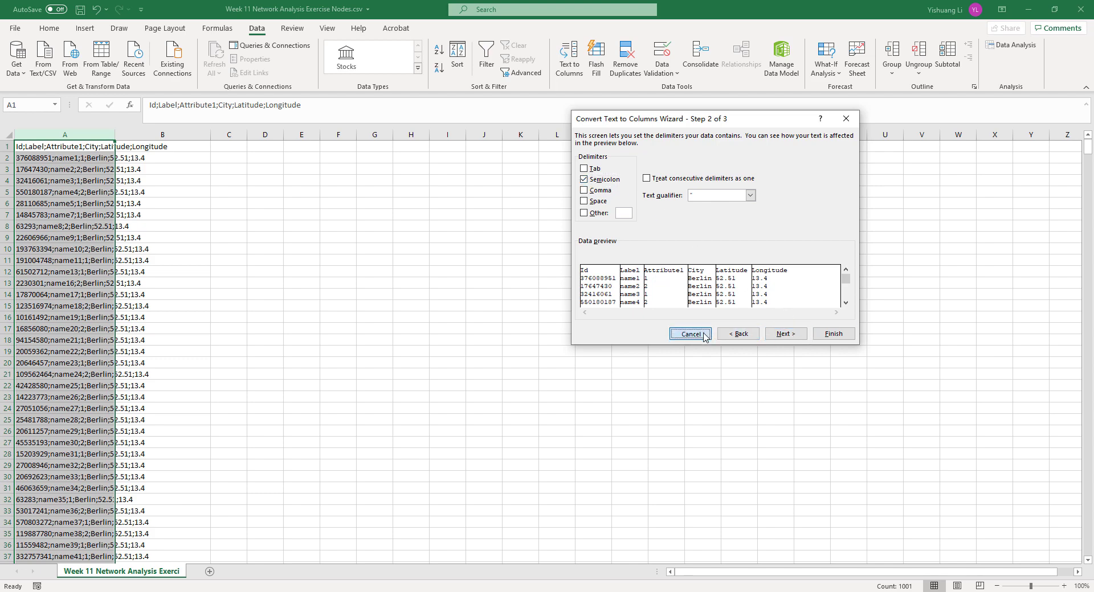
pyautogui.click(705, 336)
pyautogui.click(281, 260)
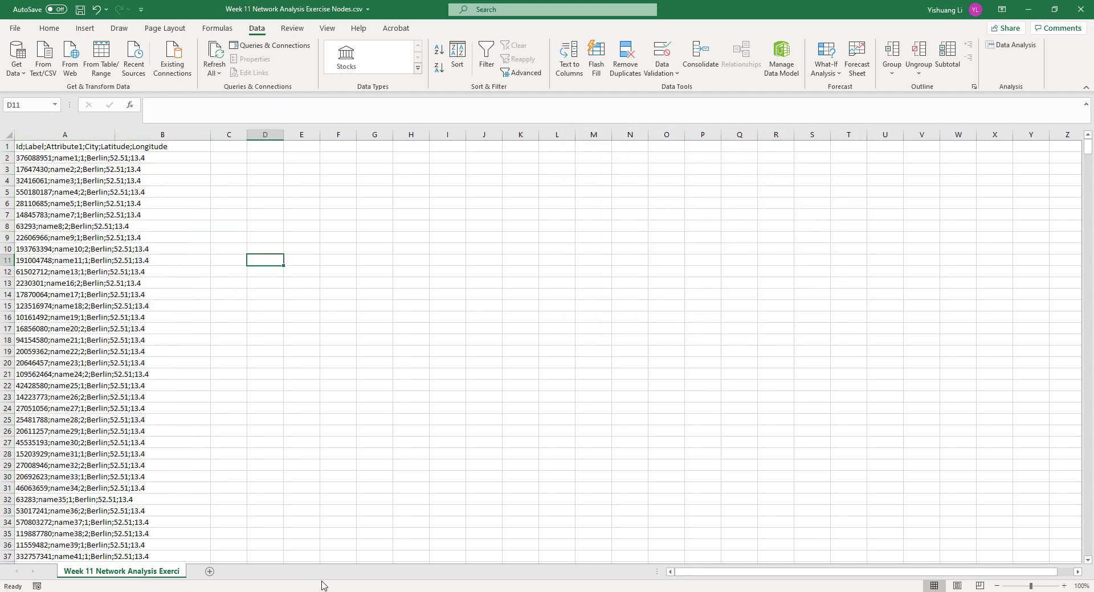
# - Examine column A and its header row in the Week 11 Network Analysis Exercise Edges file
pyautogui.hotkey('alt', 'Tab')
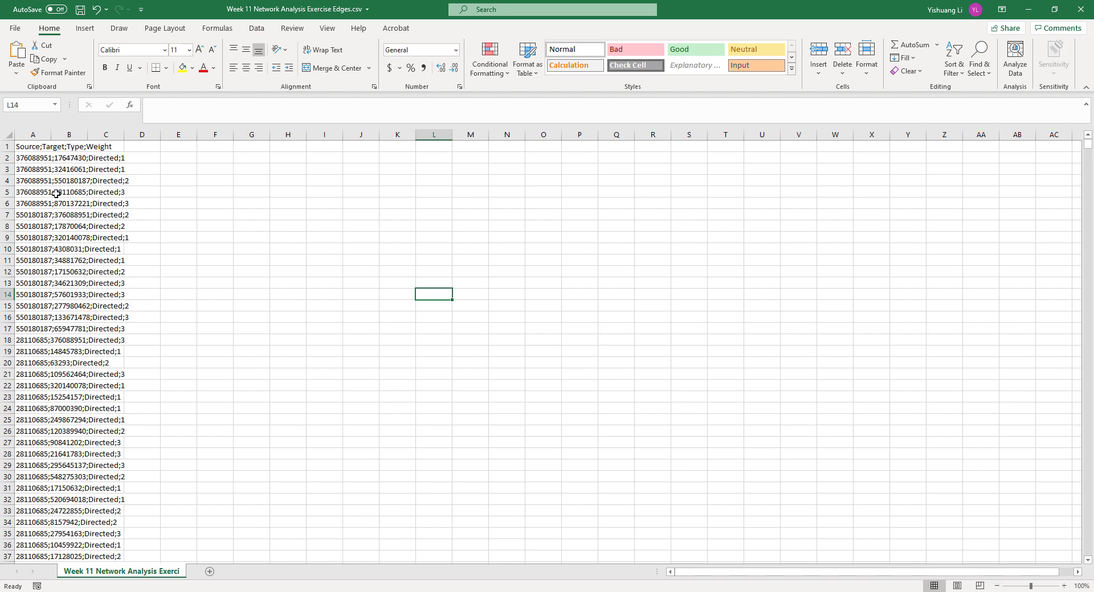
pyautogui.click(33, 135)
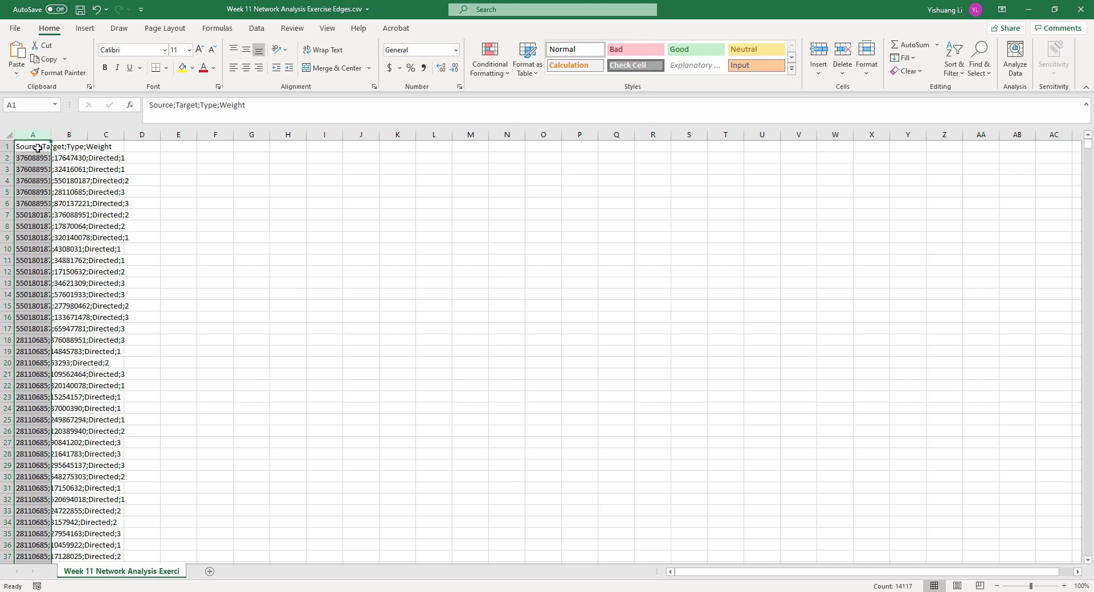
pyautogui.click(40, 147)
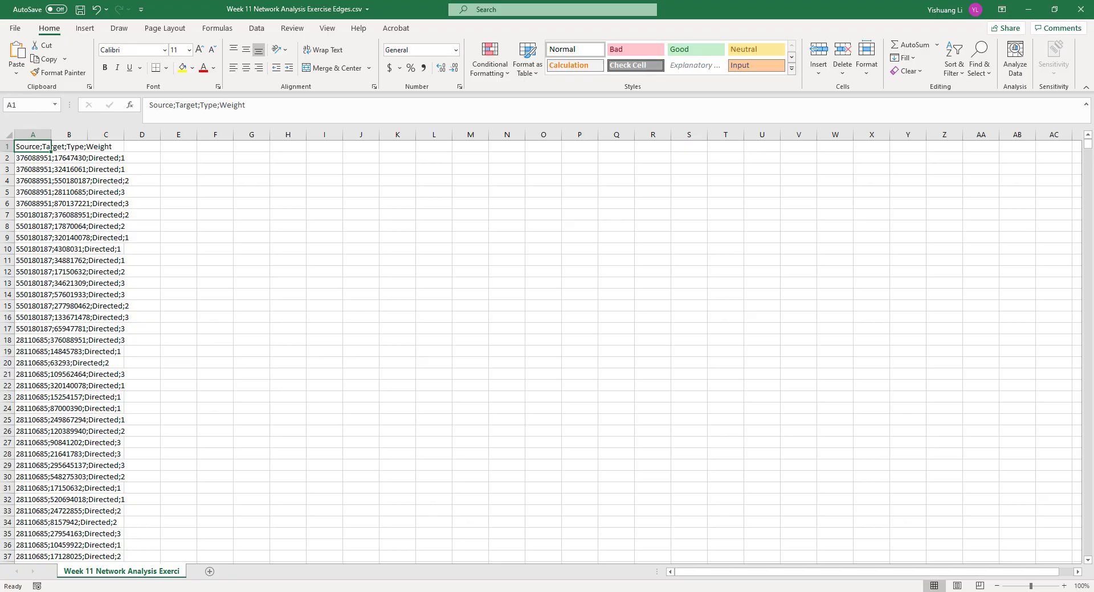
# - Switch to Gephi and open Week 11 Network Analysis Exercise Edges.csv from the Week 11 Data folder for spreadsheet import
pyautogui.click(490, 591)
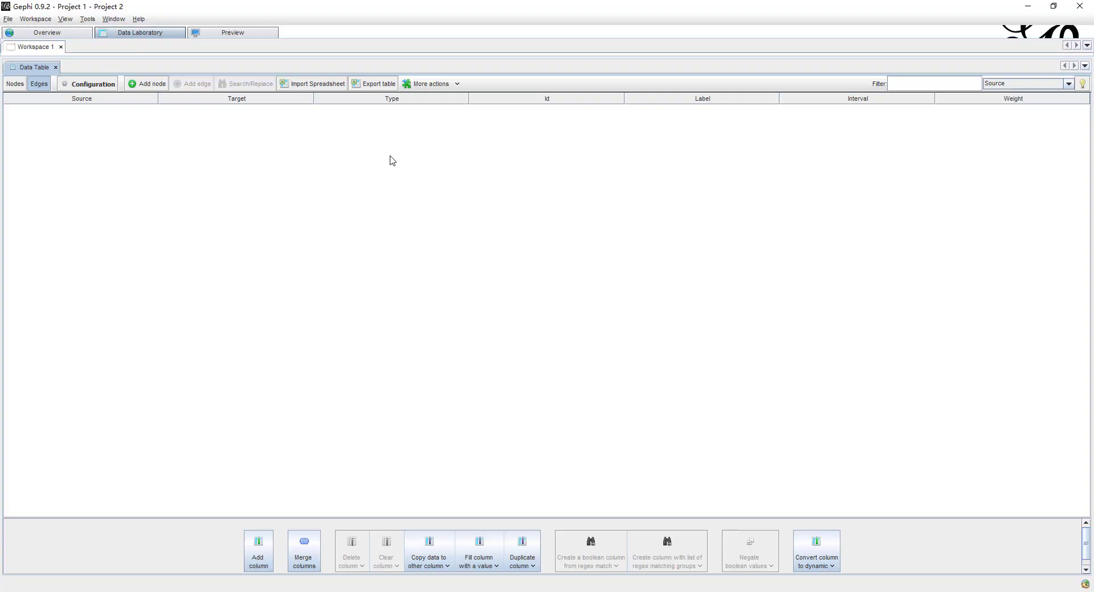
pyautogui.click(318, 84)
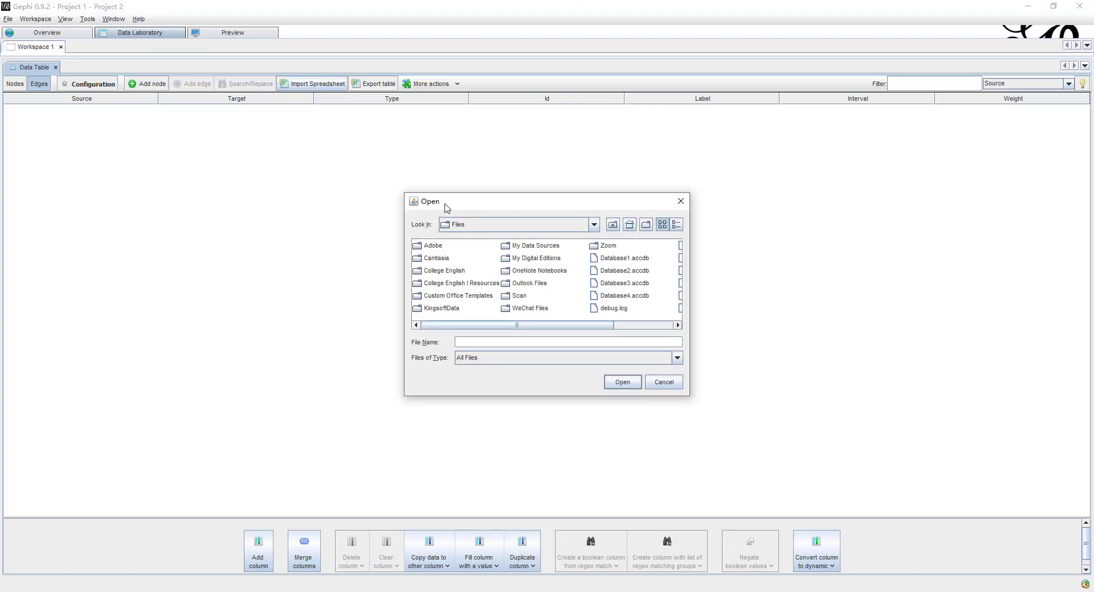
pyautogui.moveTo(446, 208); pyautogui.dragTo(386, 172)
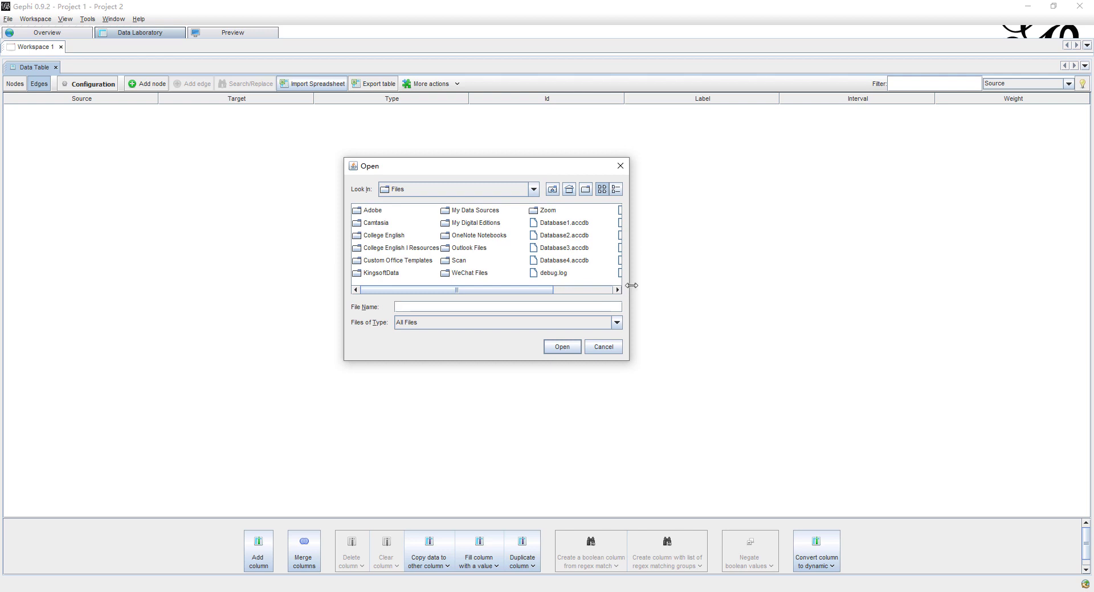
pyautogui.moveTo(631, 285); pyautogui.dragTo(876, 285)
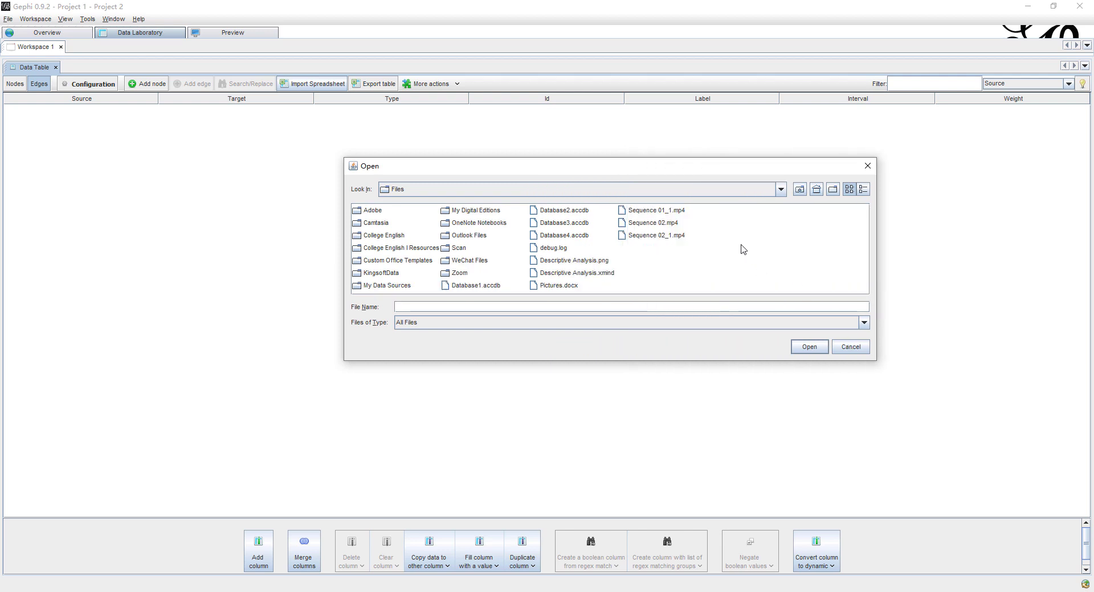
pyautogui.click(799, 189)
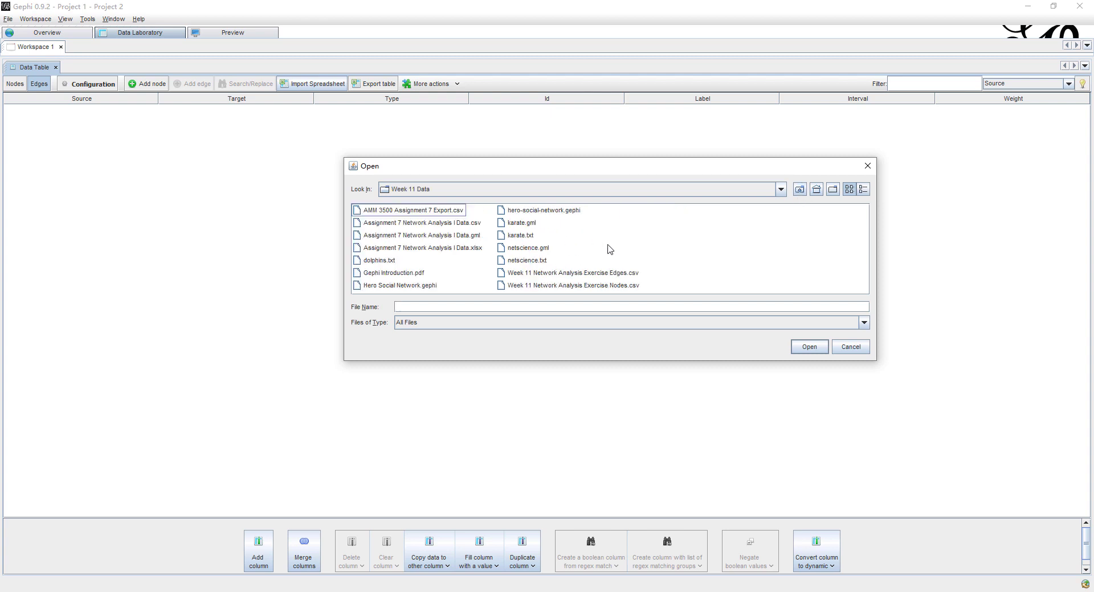
pyautogui.click(617, 275)
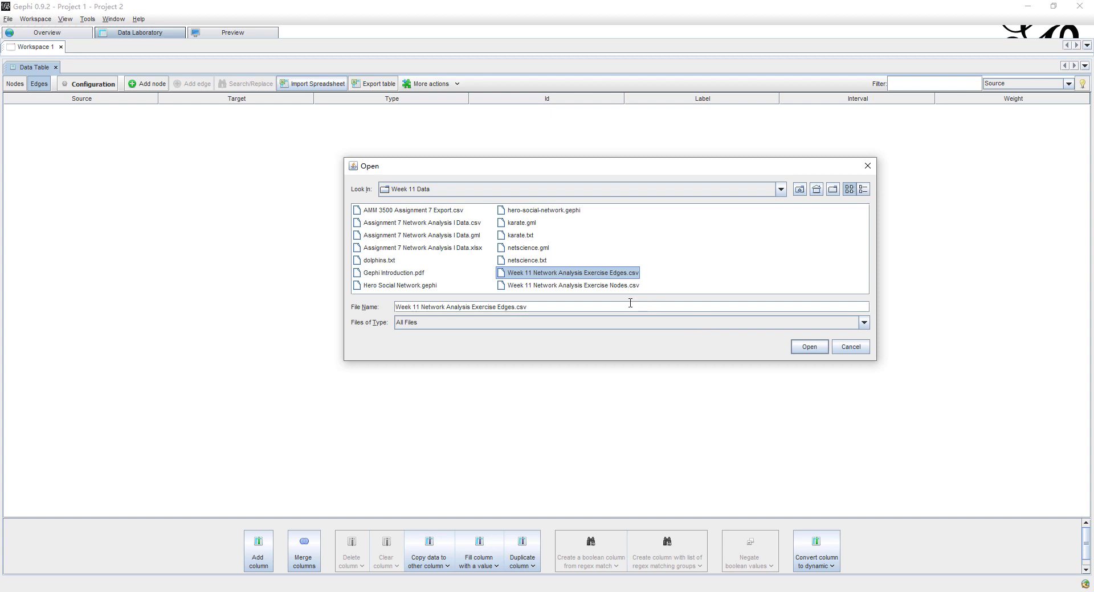
pyautogui.click(809, 348)
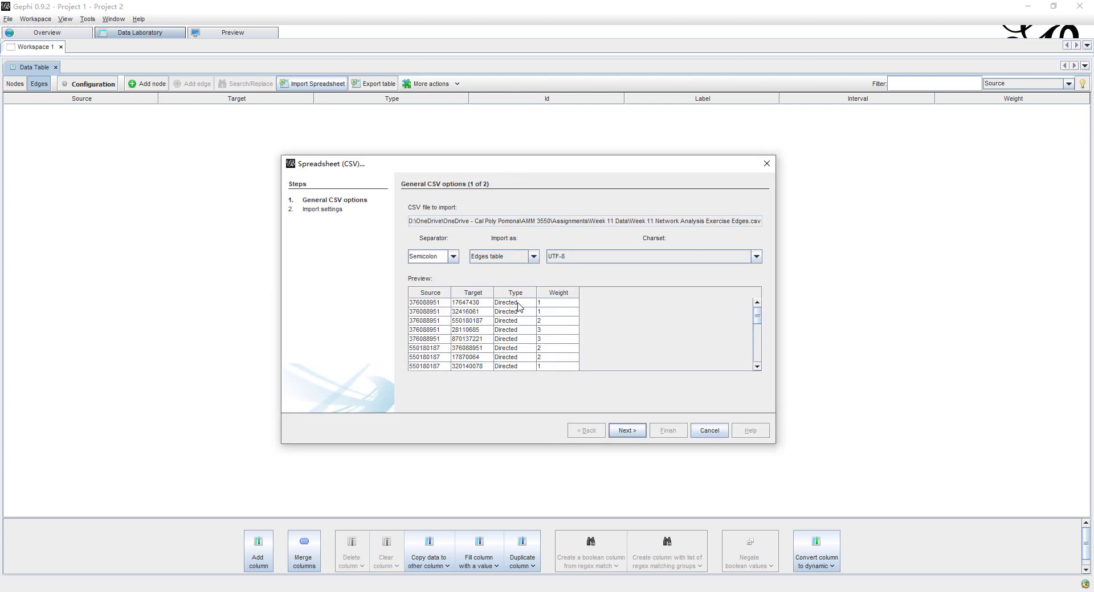
# - Review the available table types and separators for the edges file, keeping Edges table and Semicolon
pyautogui.click(519, 257)
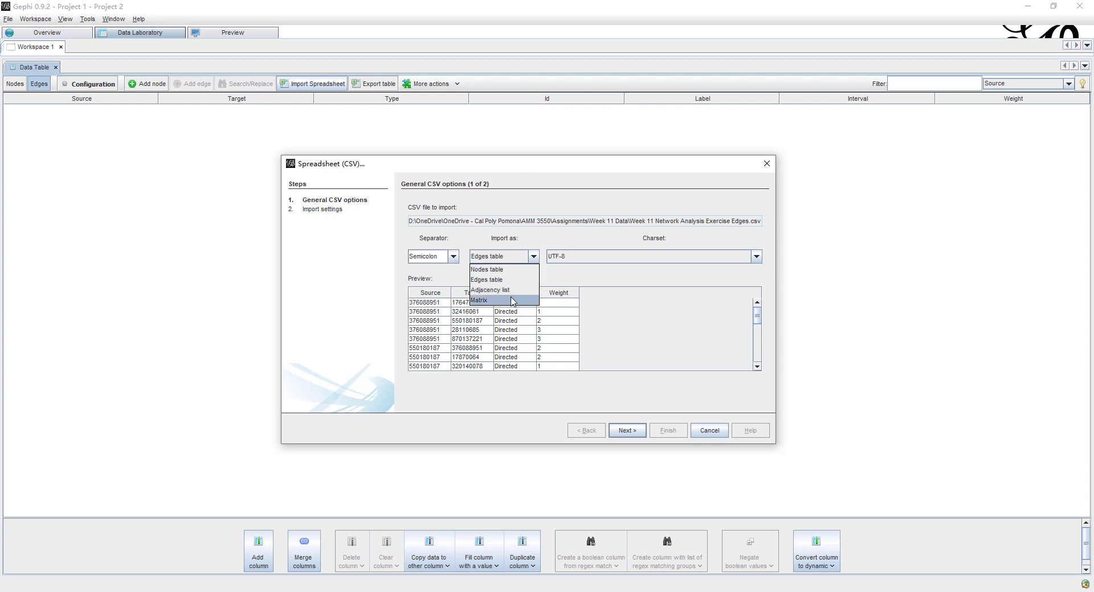
pyautogui.click(517, 260)
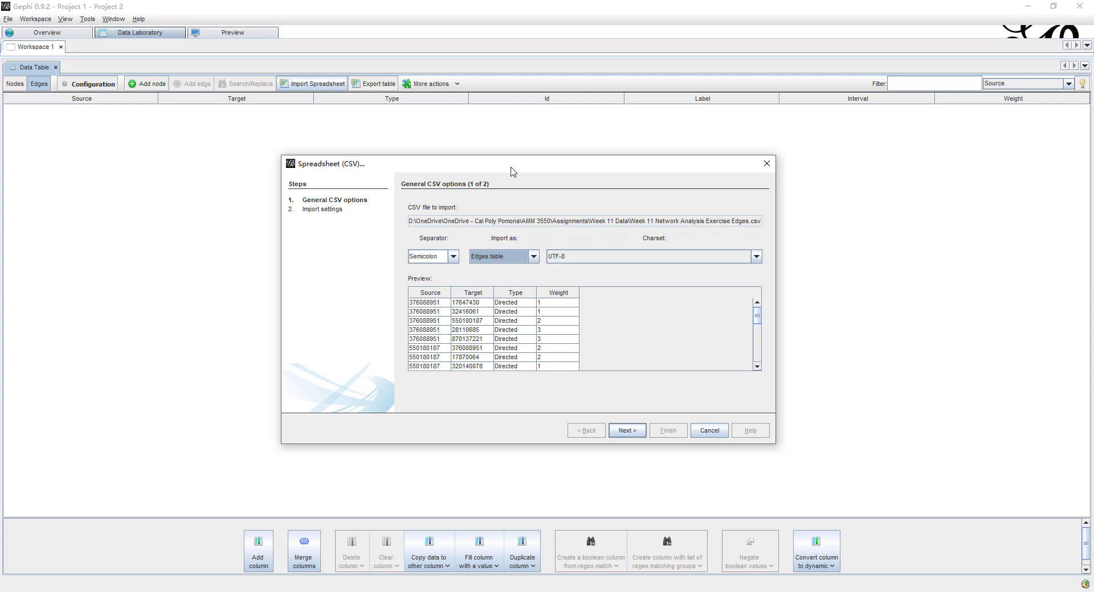
pyautogui.moveTo(511, 166); pyautogui.dragTo(500, 150)
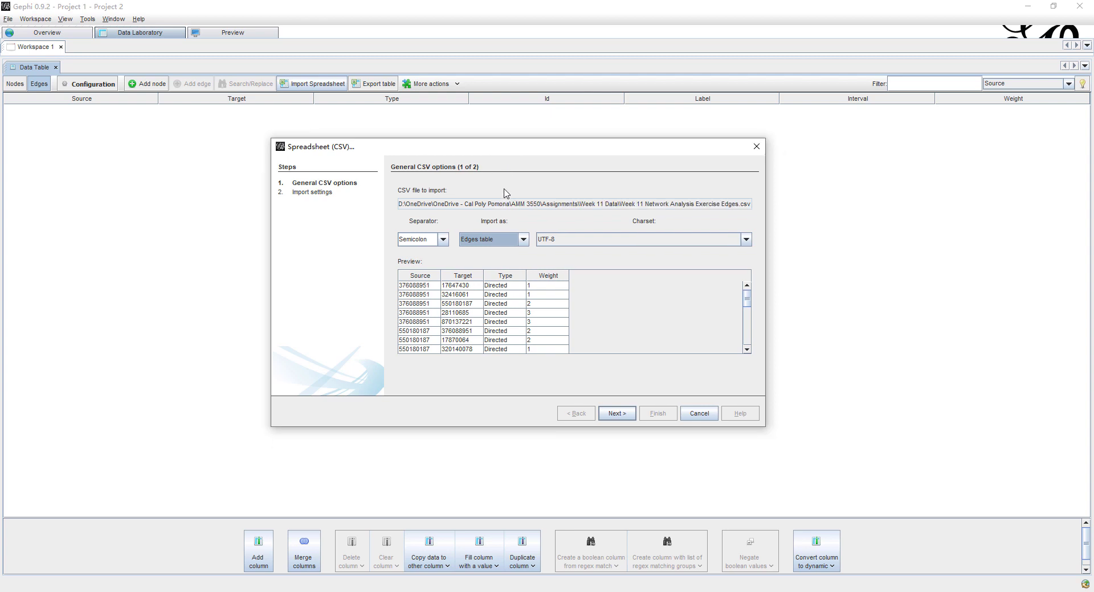
pyautogui.click(523, 240)
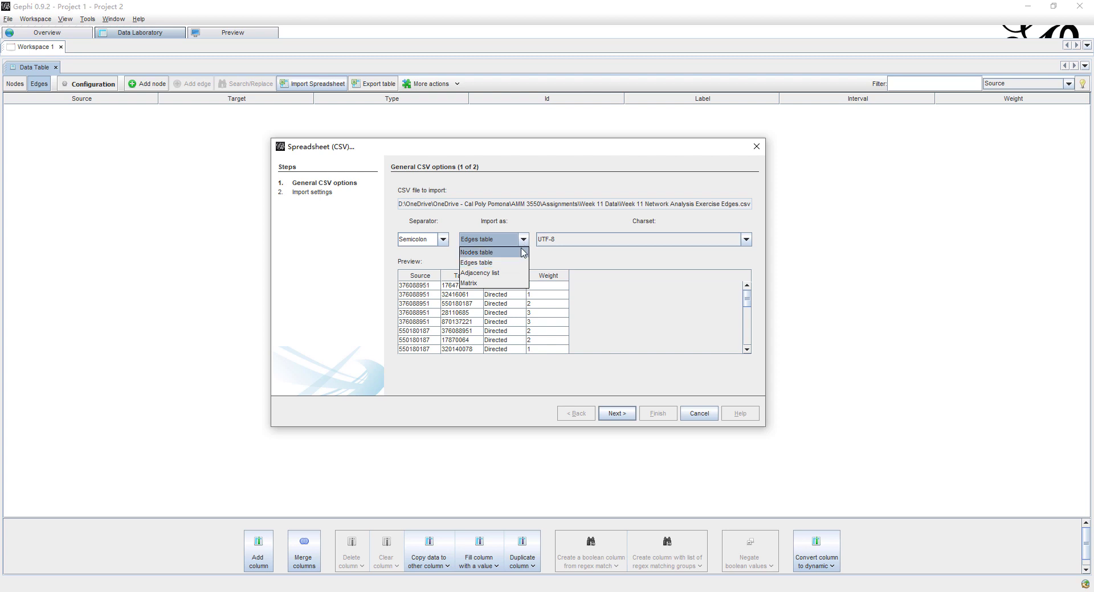
pyautogui.click(525, 240)
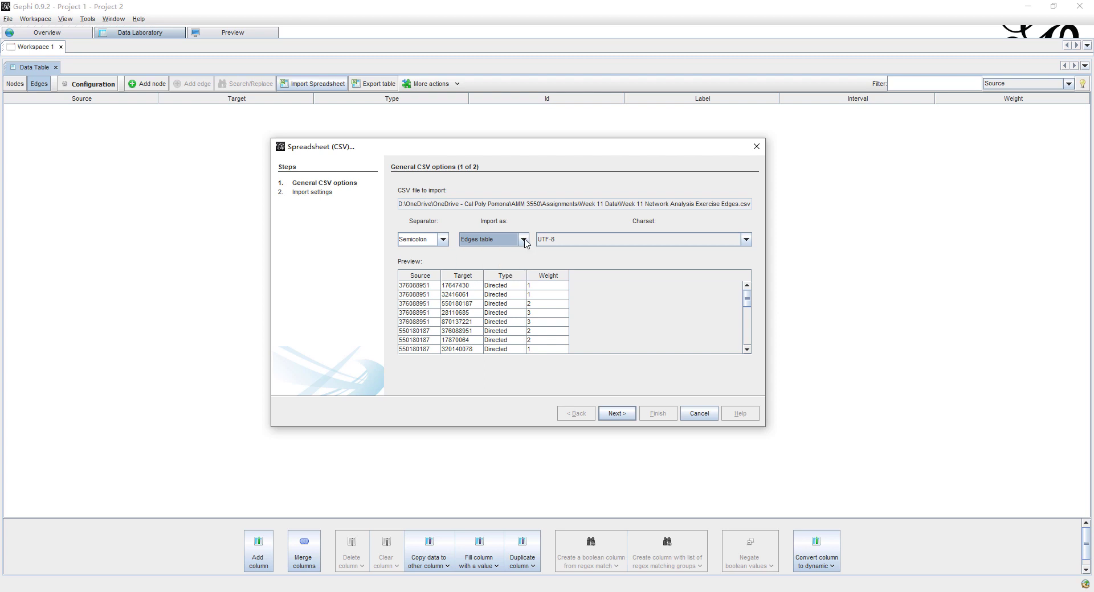
pyautogui.click(443, 240)
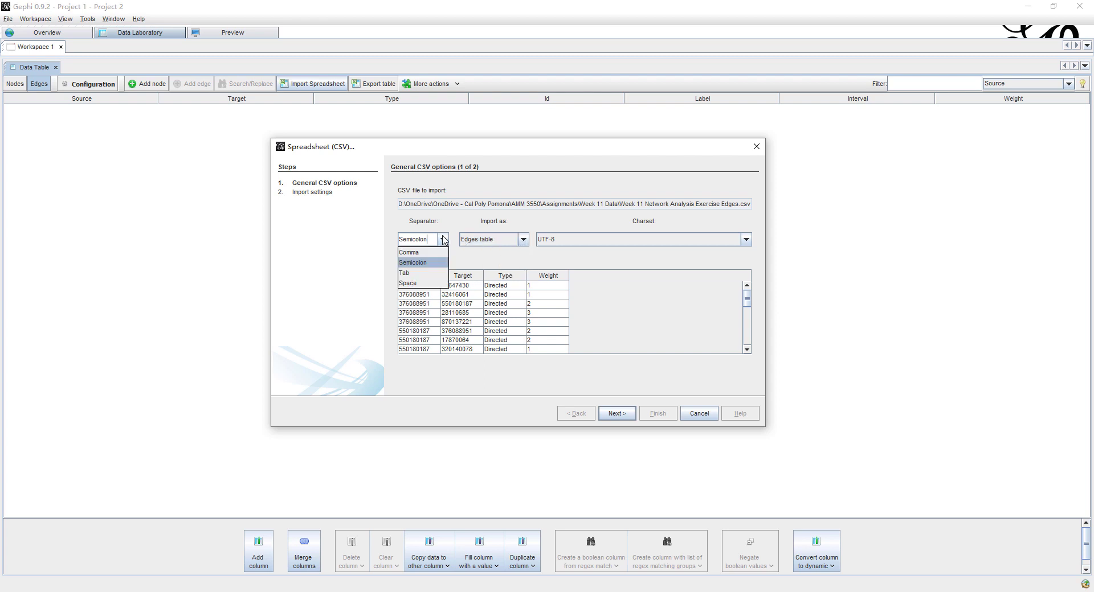
pyautogui.click(443, 240)
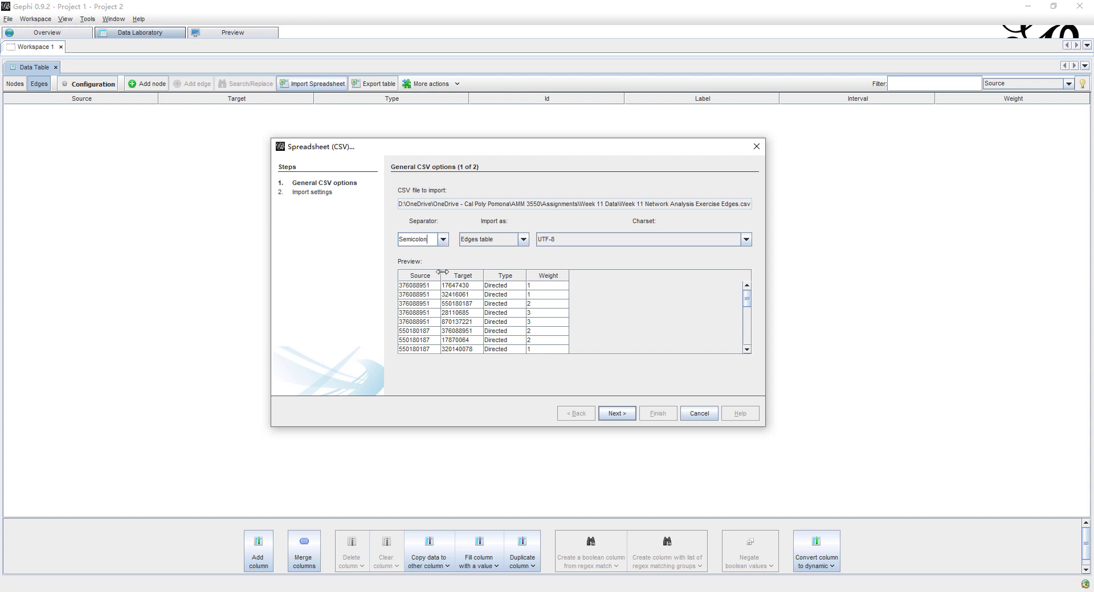
pyautogui.click(443, 241)
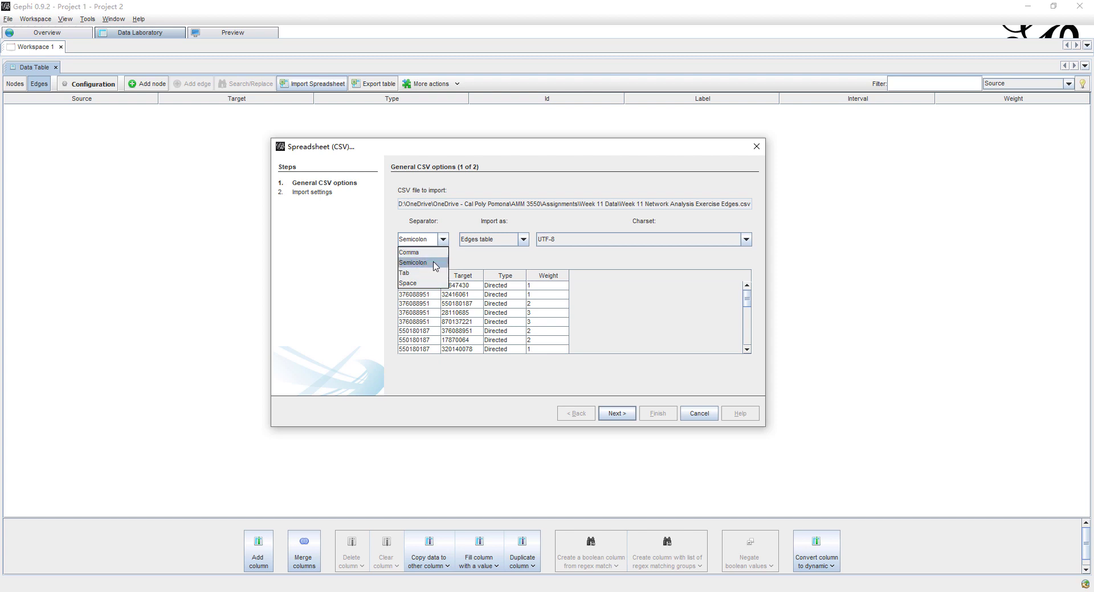
pyautogui.click(492, 261)
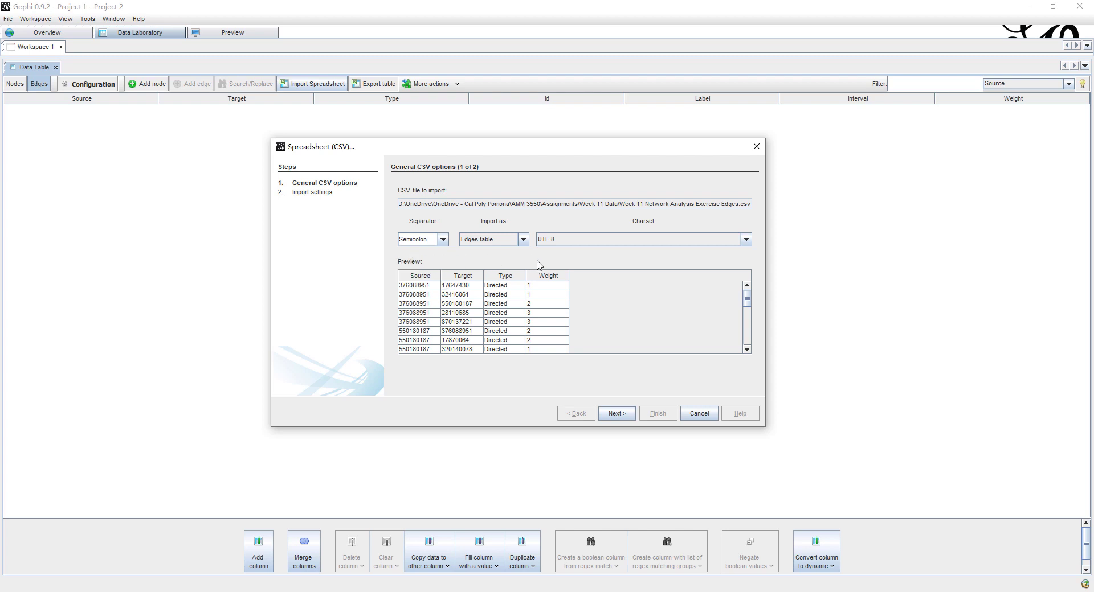
# - Finish importing the edges file with the default import settings, appending the directed graph to the existing workspace
pyautogui.click(615, 415)
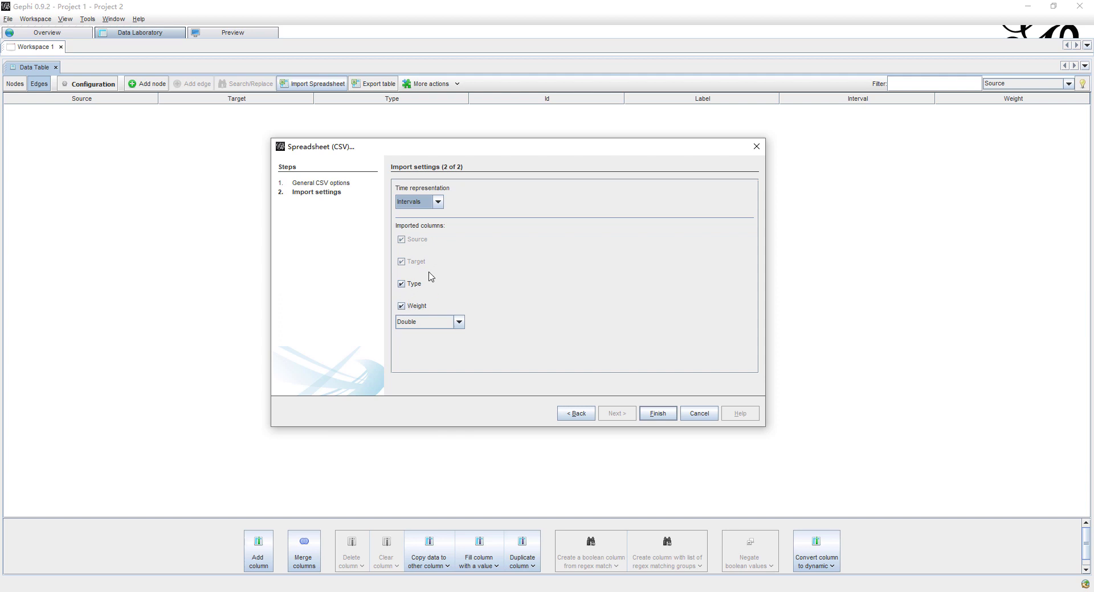
pyautogui.click(661, 416)
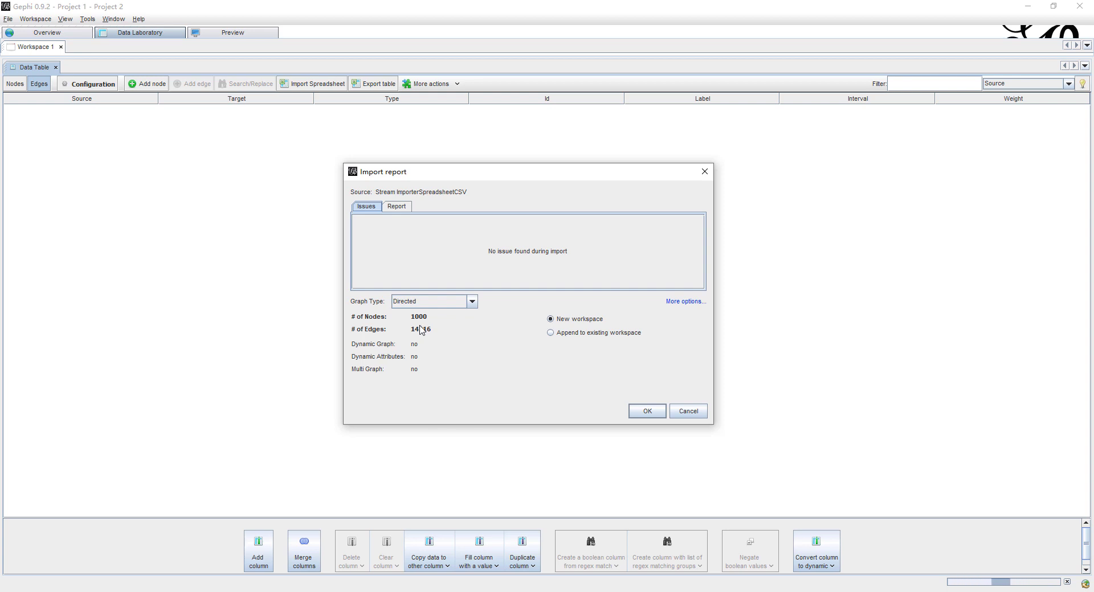
pyautogui.click(400, 204)
pyautogui.click(369, 207)
pyautogui.click(590, 336)
pyautogui.click(650, 416)
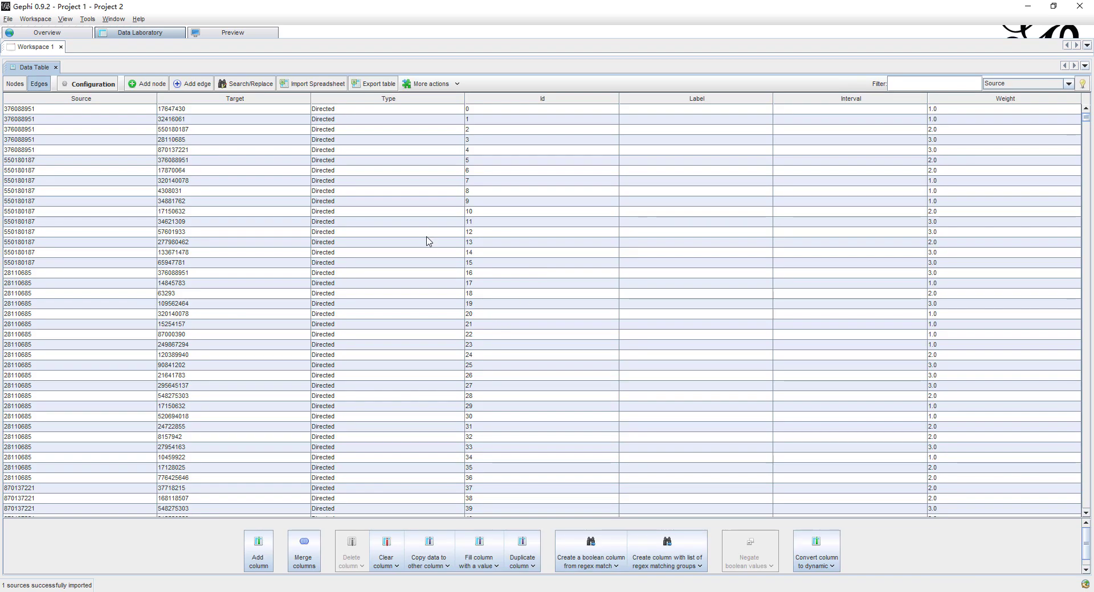
# - Compare the imported nodes table with the edges table in the Data Laboratory, ending on the nodes table
pyautogui.click(15, 84)
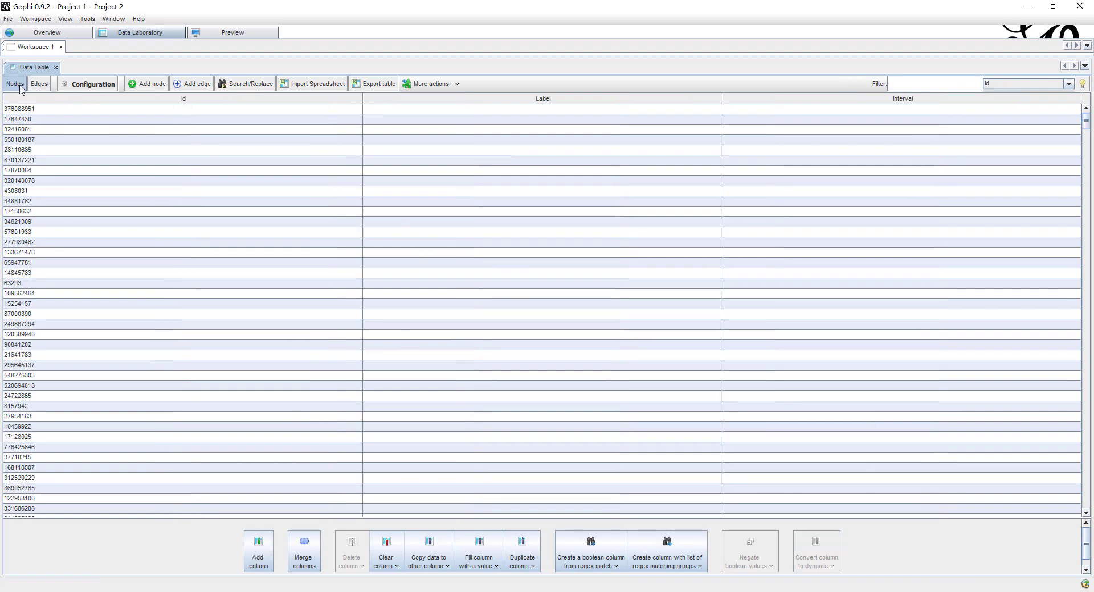
pyautogui.click(38, 85)
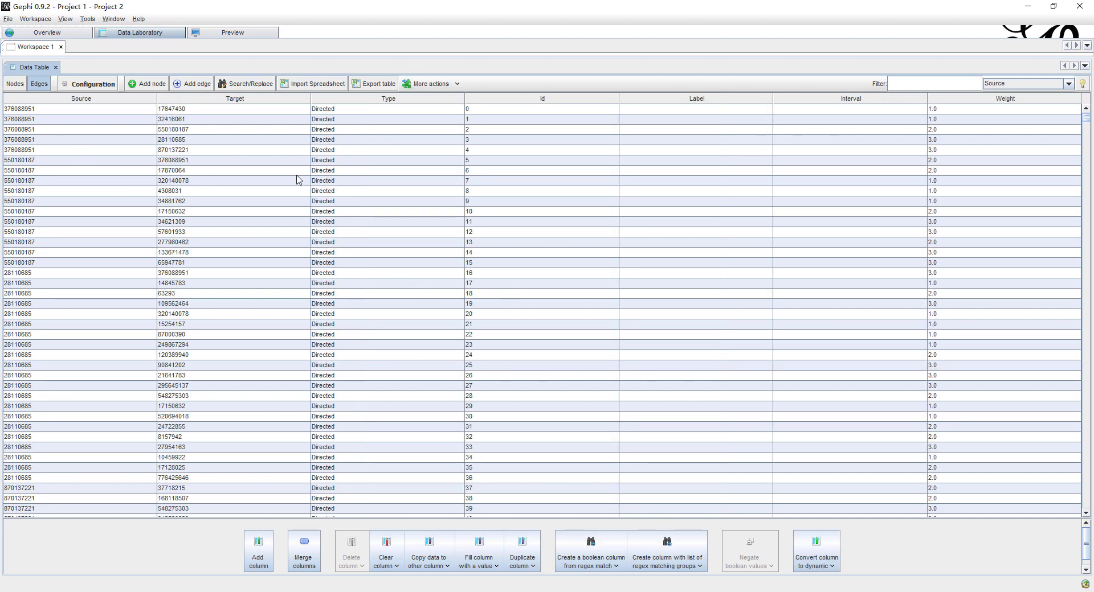
pyautogui.click(19, 87)
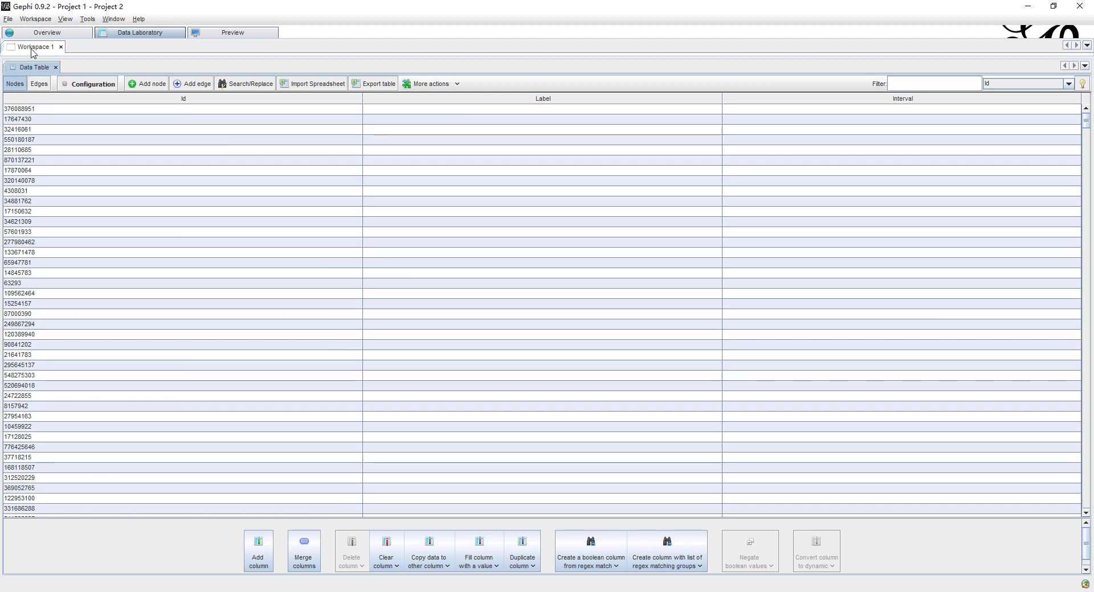
# - Open Week 11 Network Analysis Exercise Nodes.csv for spreadsheet import and proceed to its import settings, keeping the Semicolon separator and Nodes table type
pyautogui.click(322, 86)
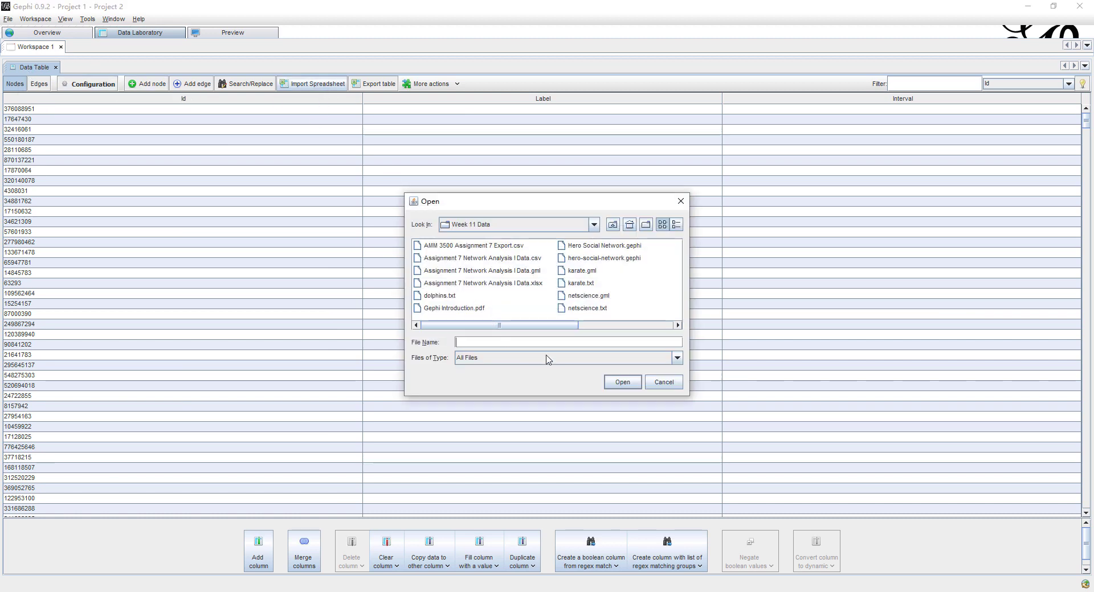
pyautogui.hscroll(4, 547, 335)
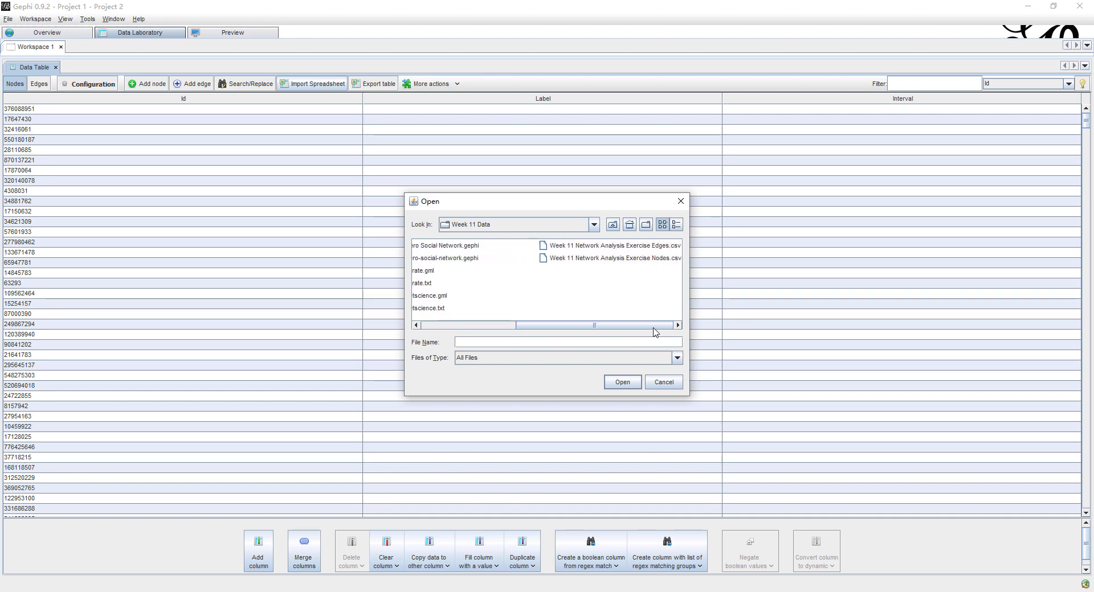
pyautogui.click(648, 261)
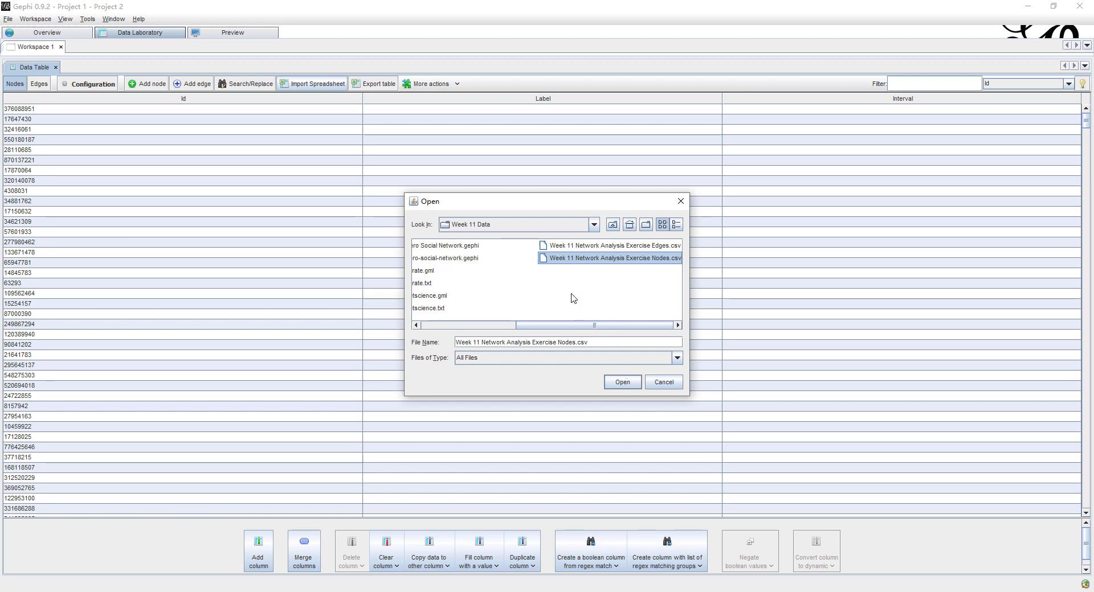
pyautogui.moveTo(689, 299); pyautogui.dragTo(796, 287)
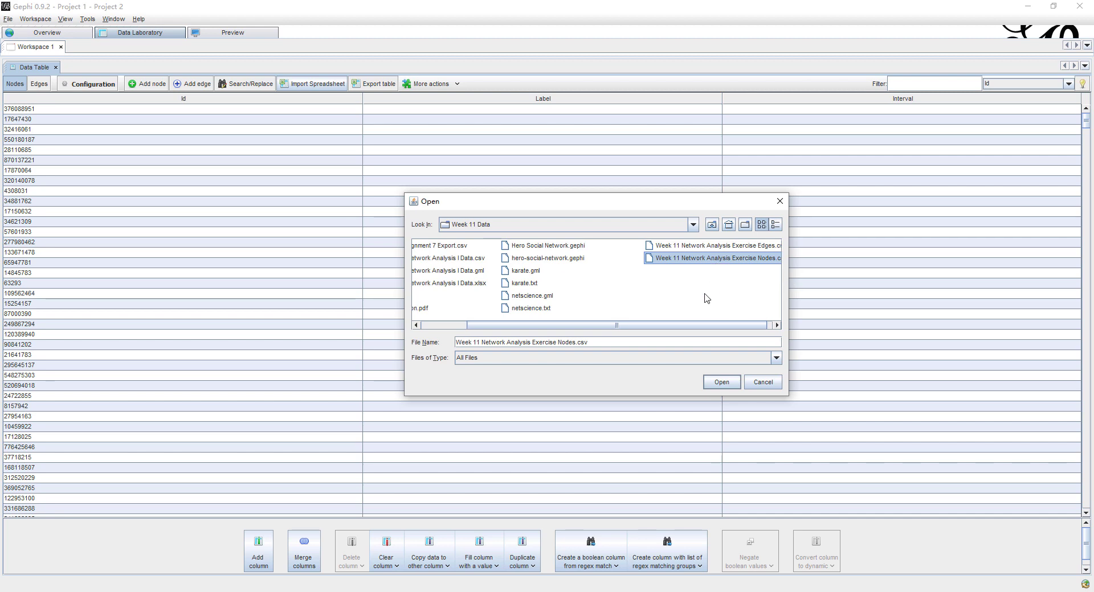
pyautogui.click(716, 387)
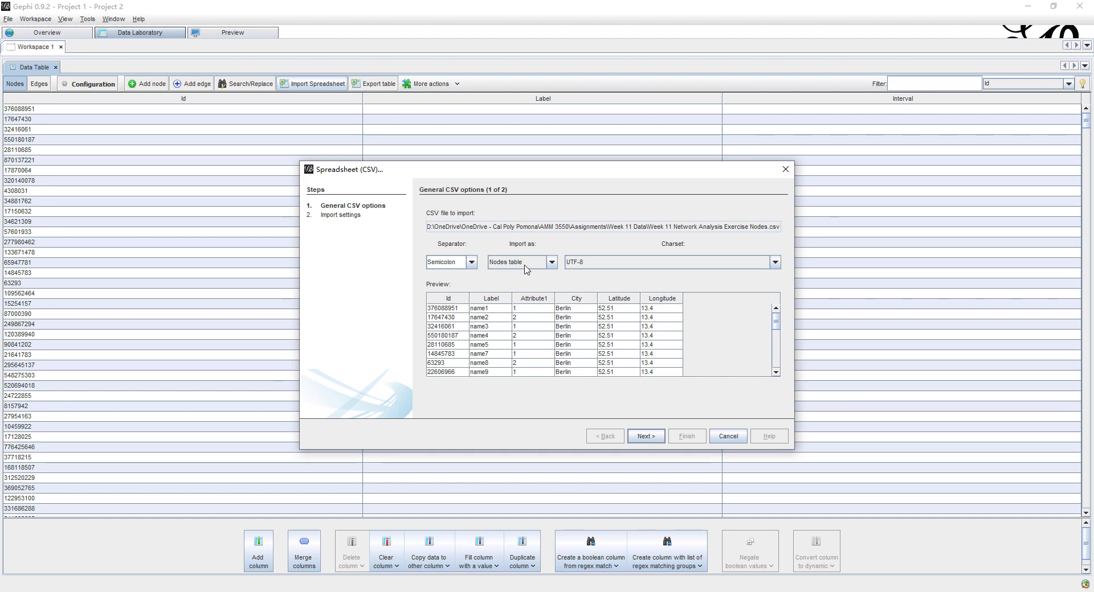
pyautogui.click(472, 262)
pyautogui.click(472, 264)
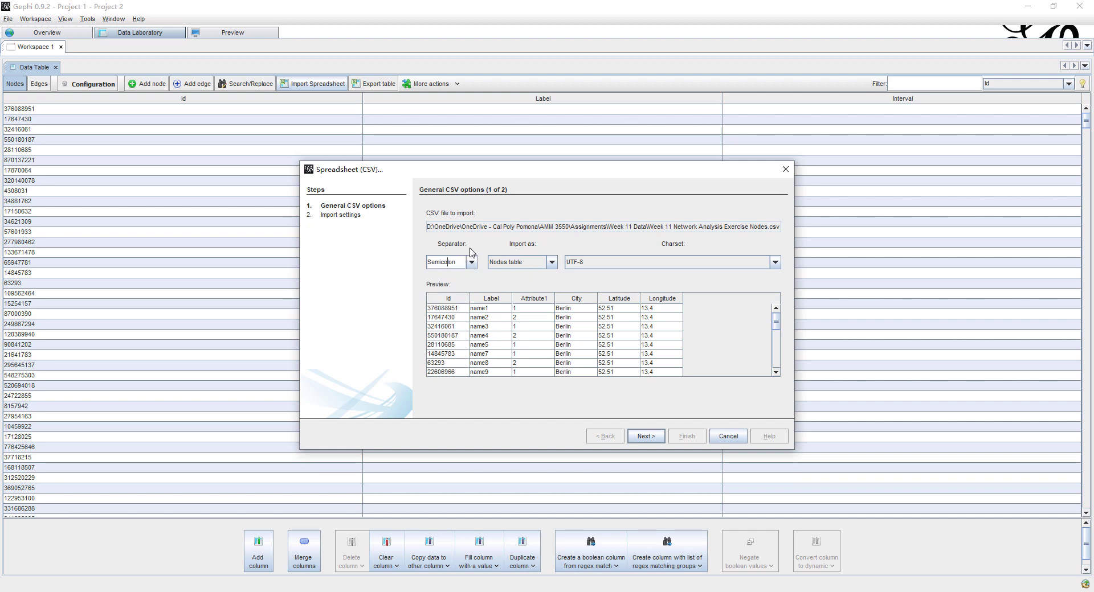
pyautogui.click(651, 437)
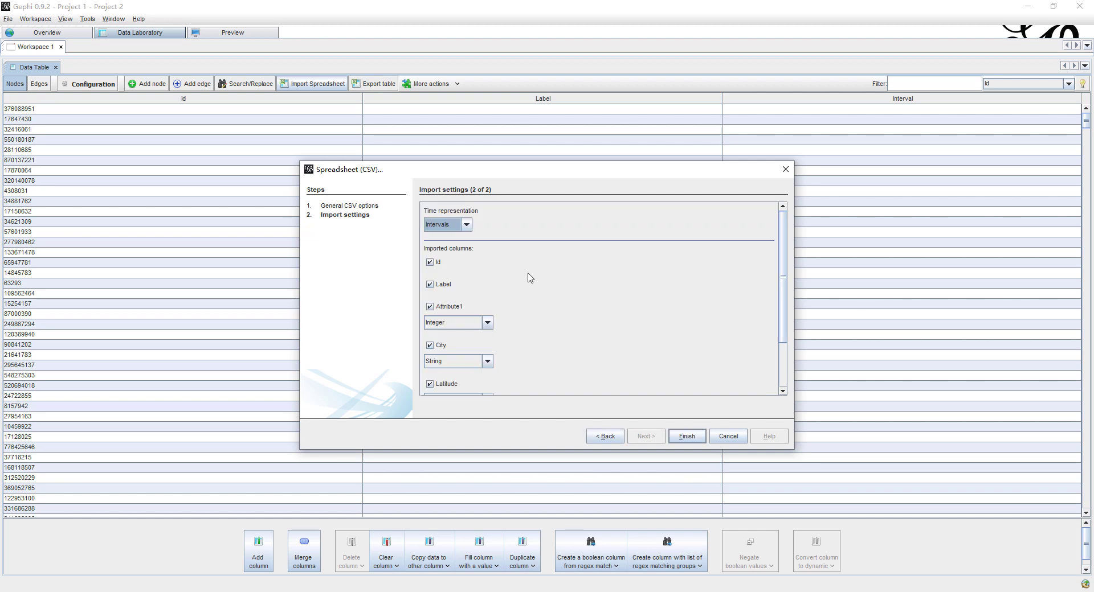
# - Review the imported node columns and the data type choices for Attribute1, City and Latitude
pyautogui.moveTo(789, 269); pyautogui.dragTo(786, 305)
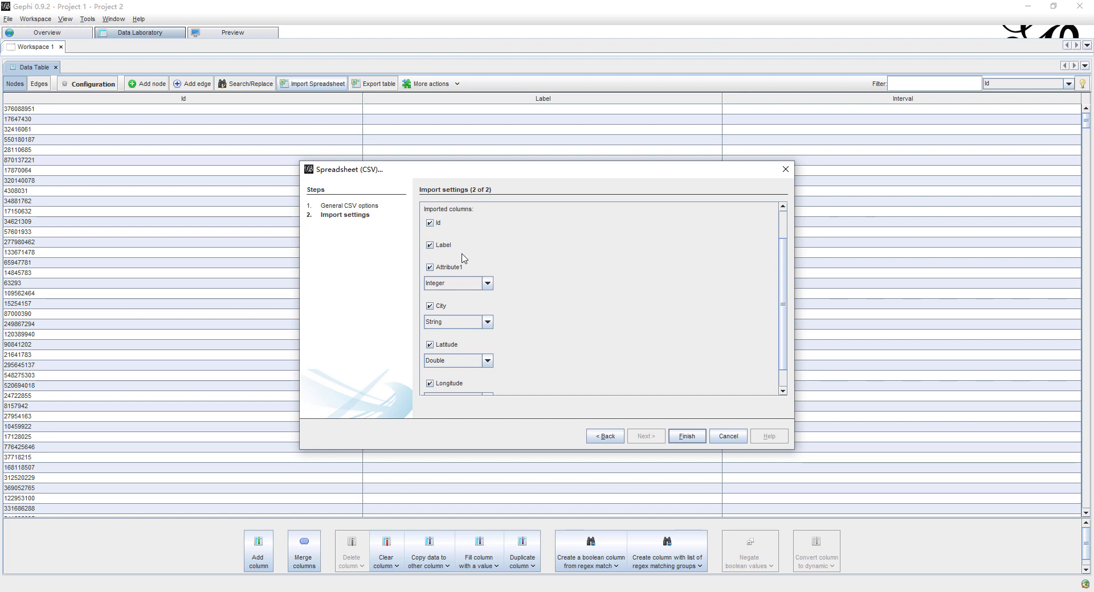
pyautogui.scroll(-2, 440, 280)
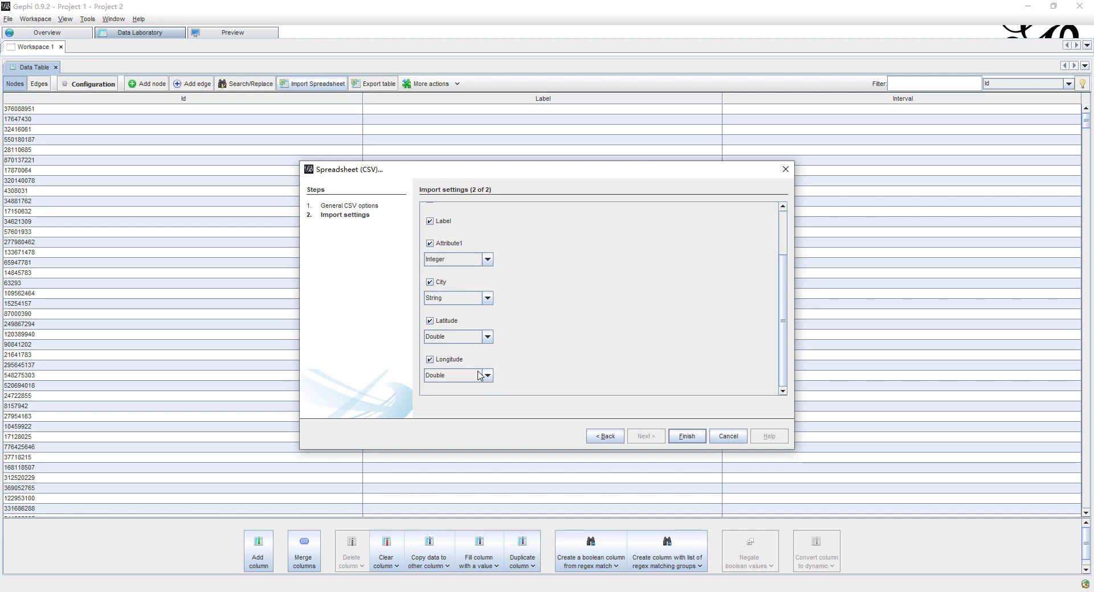
pyautogui.click(489, 260)
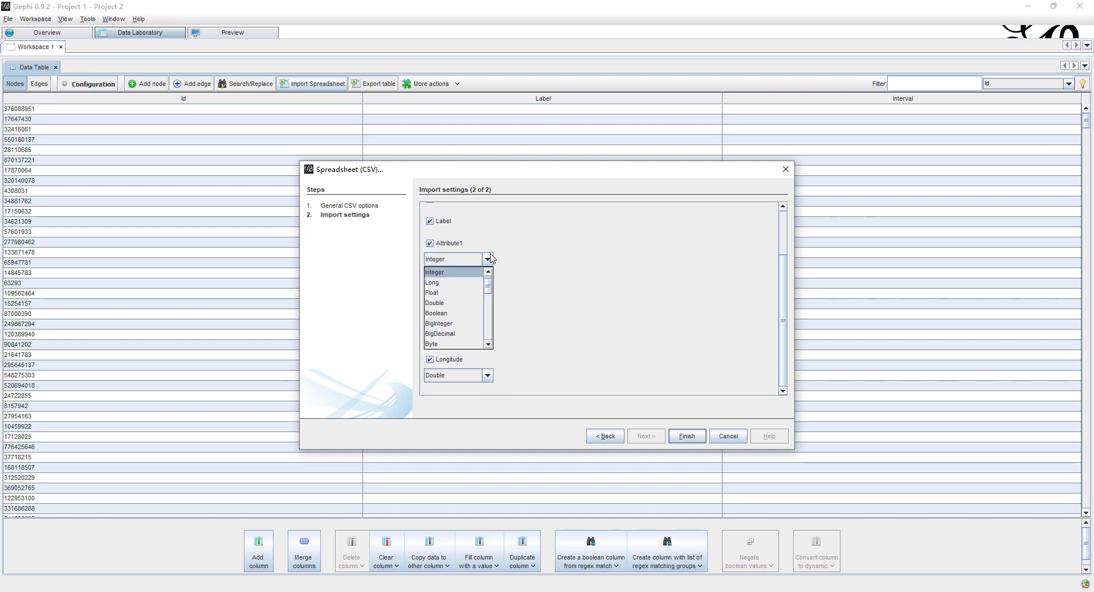
pyautogui.click(489, 259)
pyautogui.click(489, 299)
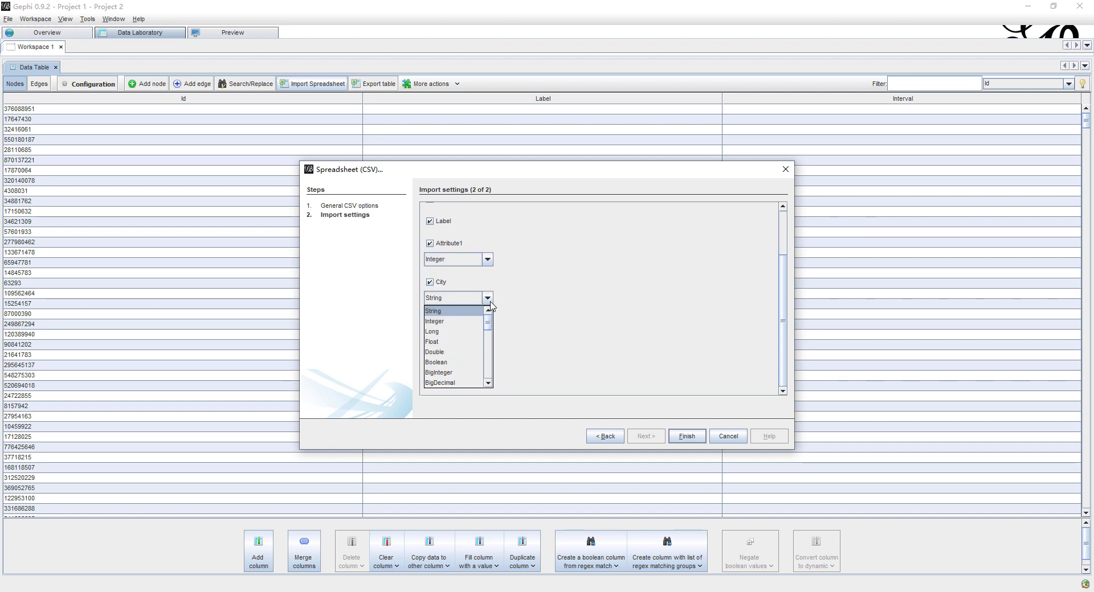
pyautogui.click(489, 299)
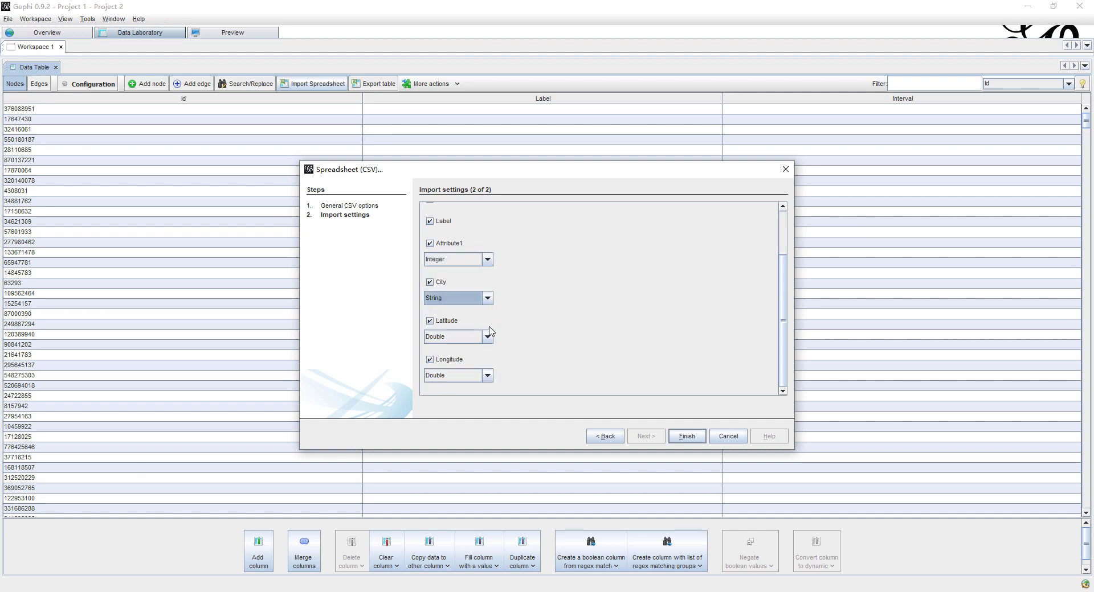
pyautogui.click(489, 338)
pyautogui.click(489, 337)
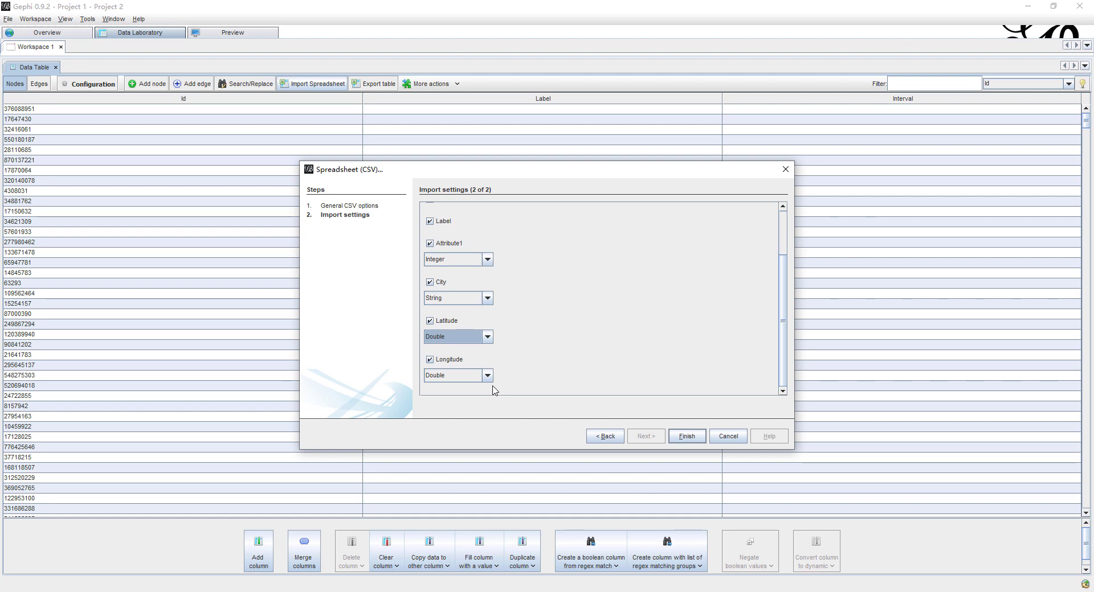
# - Finish the nodes file import with the Mixed graph type, appending it to the existing workspace
pyautogui.click(688, 437)
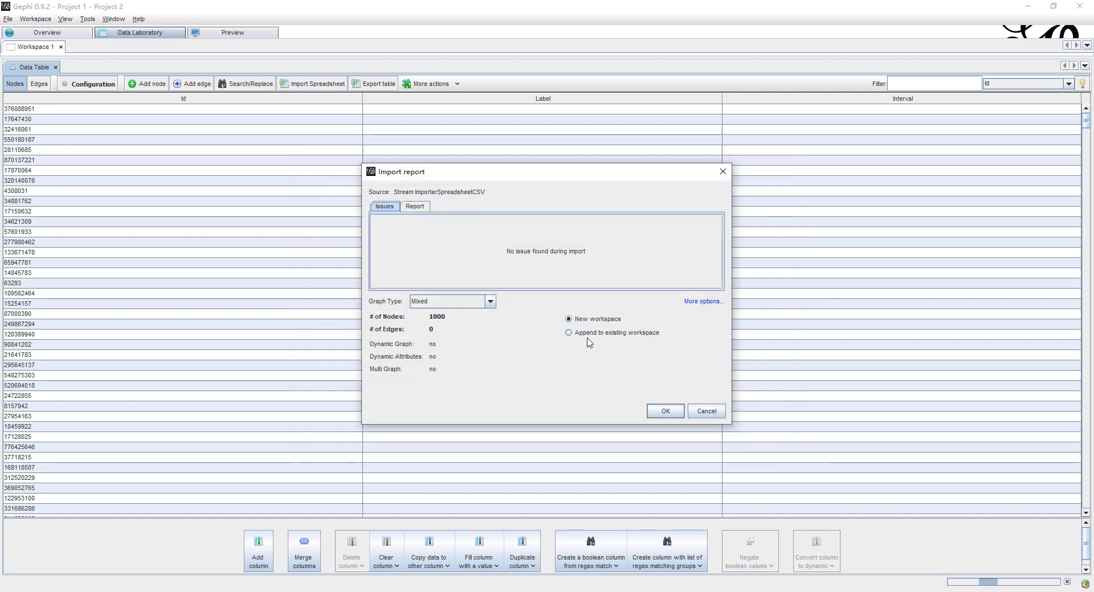
pyautogui.click(587, 338)
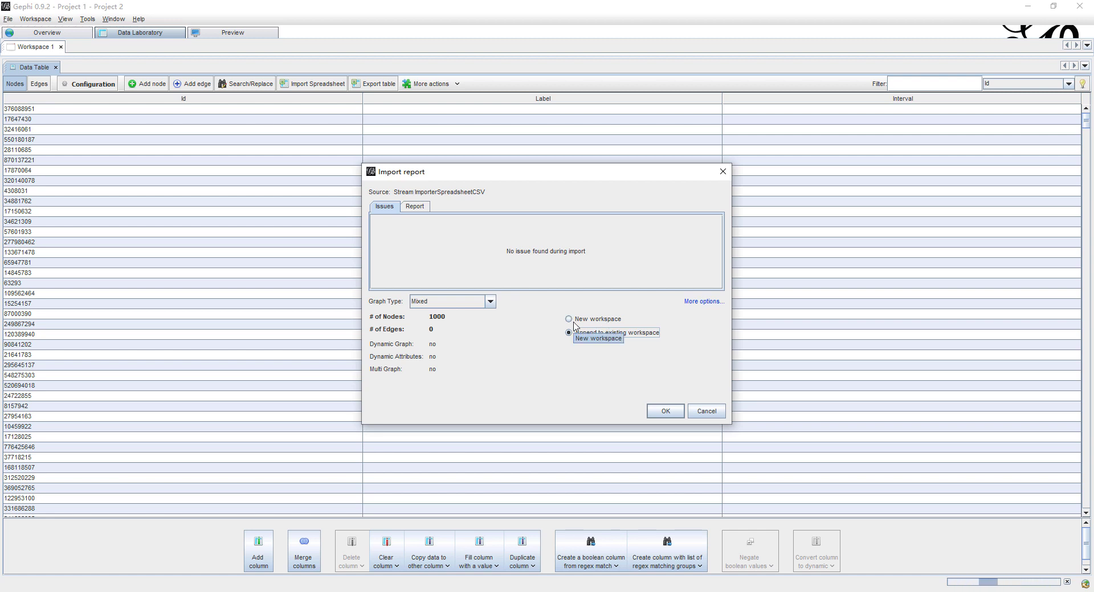
pyautogui.click(665, 411)
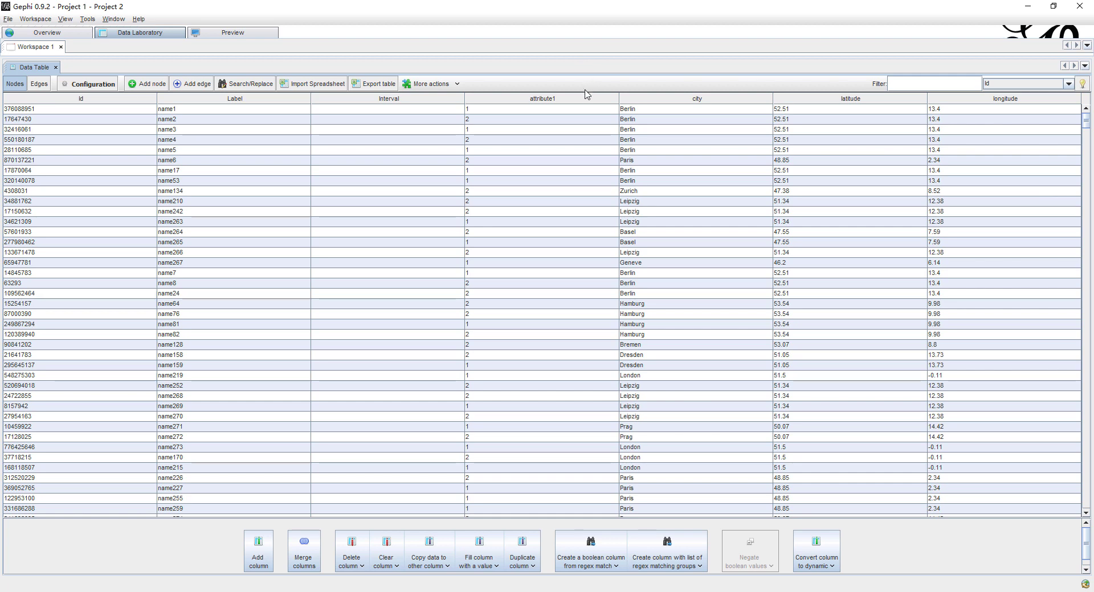
# - Sort the nodes table by latitude, then by longitude, and review the imported city rows
pyautogui.click(746, 99)
pyautogui.click(847, 100)
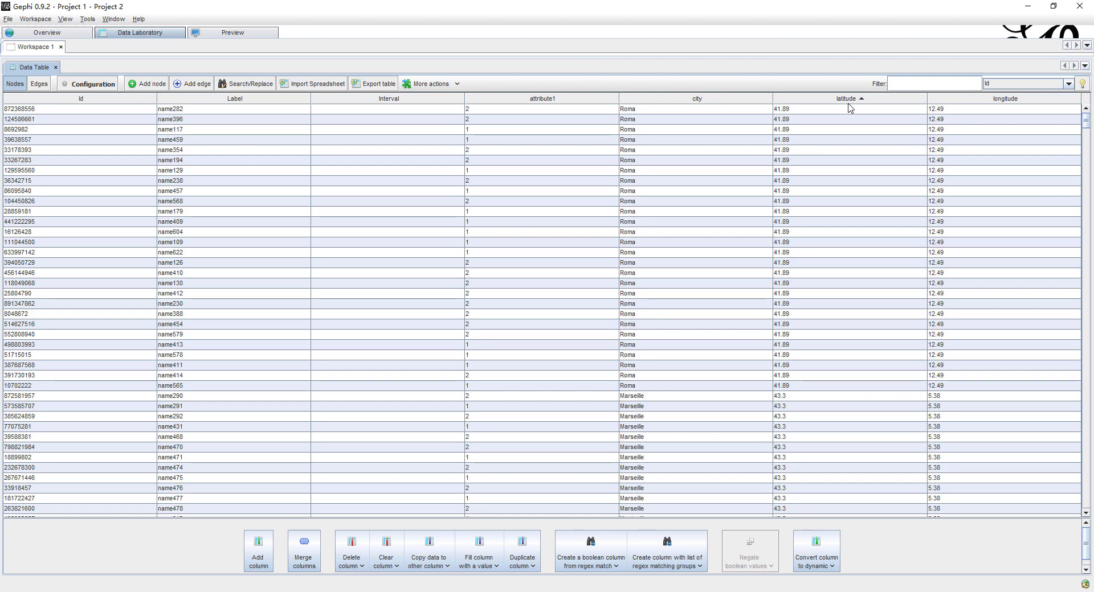
pyautogui.click(984, 99)
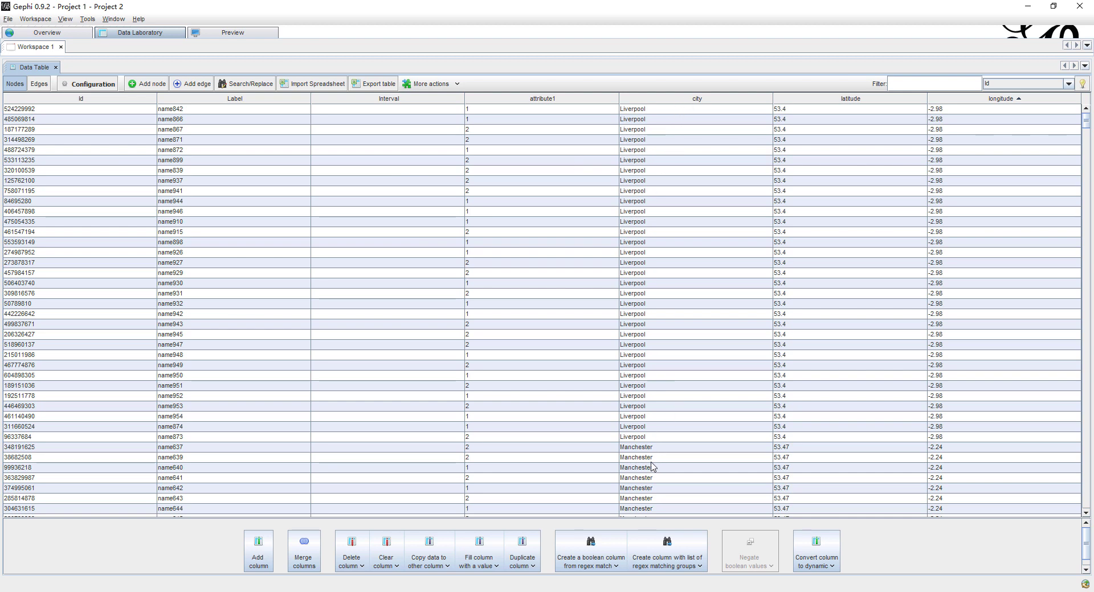
pyautogui.scroll(-1, 652, 467)
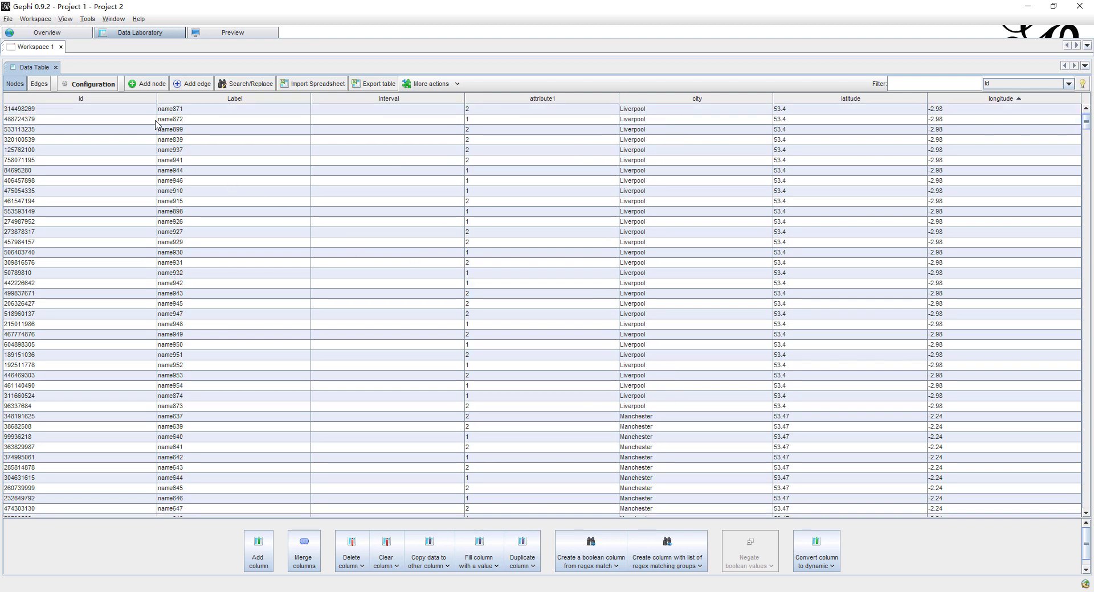
# - Run the ForceAtlas 2 layout on the imported network in the Overview, and stop it once the graph has spread out
pyautogui.click(80, 33)
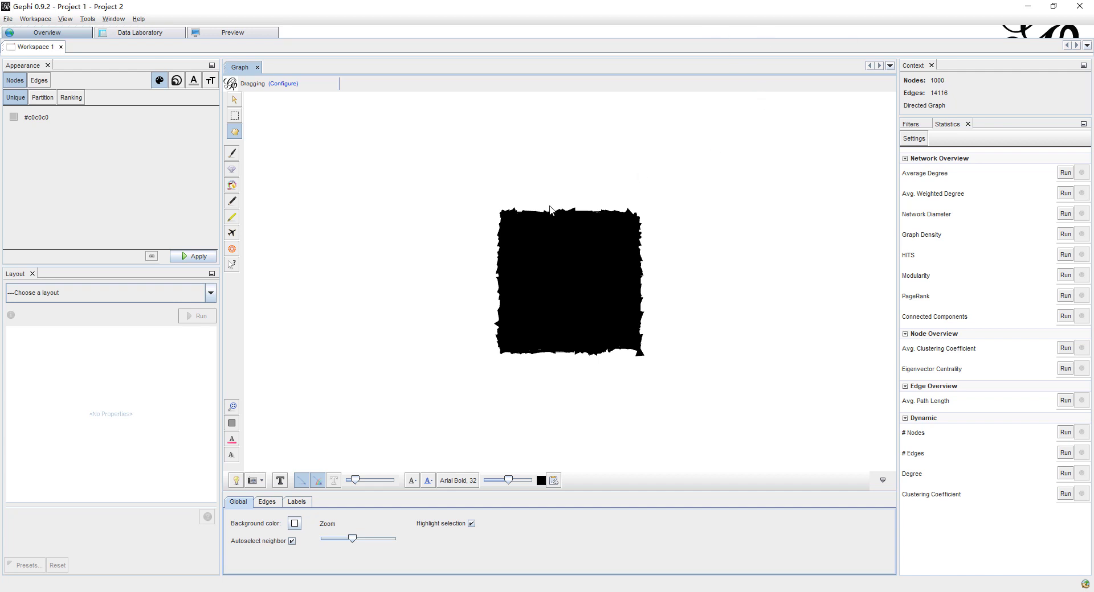
pyautogui.click(161, 296)
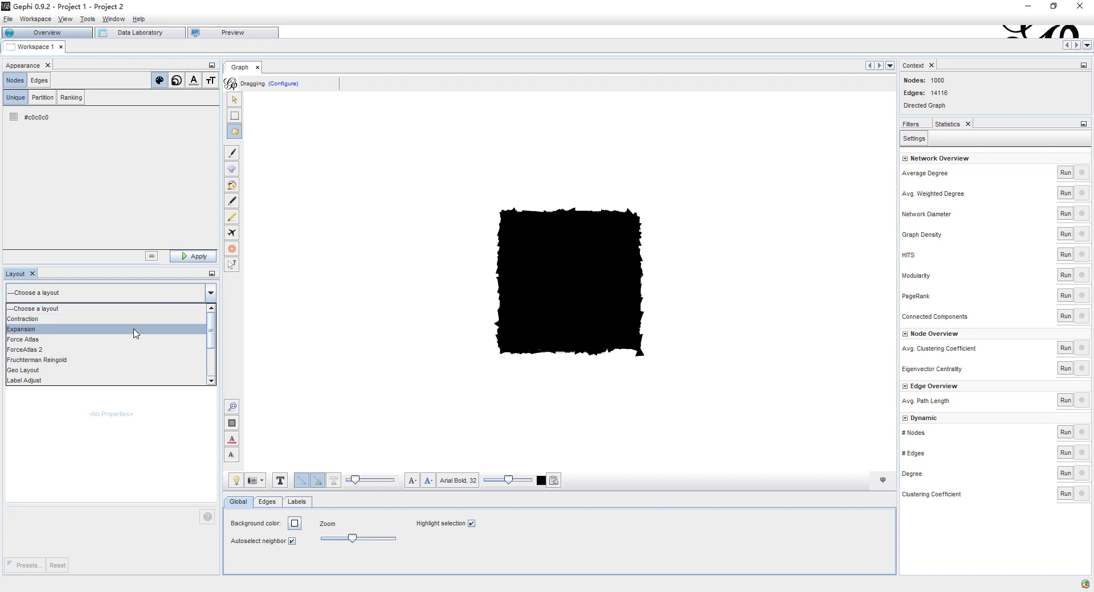
pyautogui.click(132, 350)
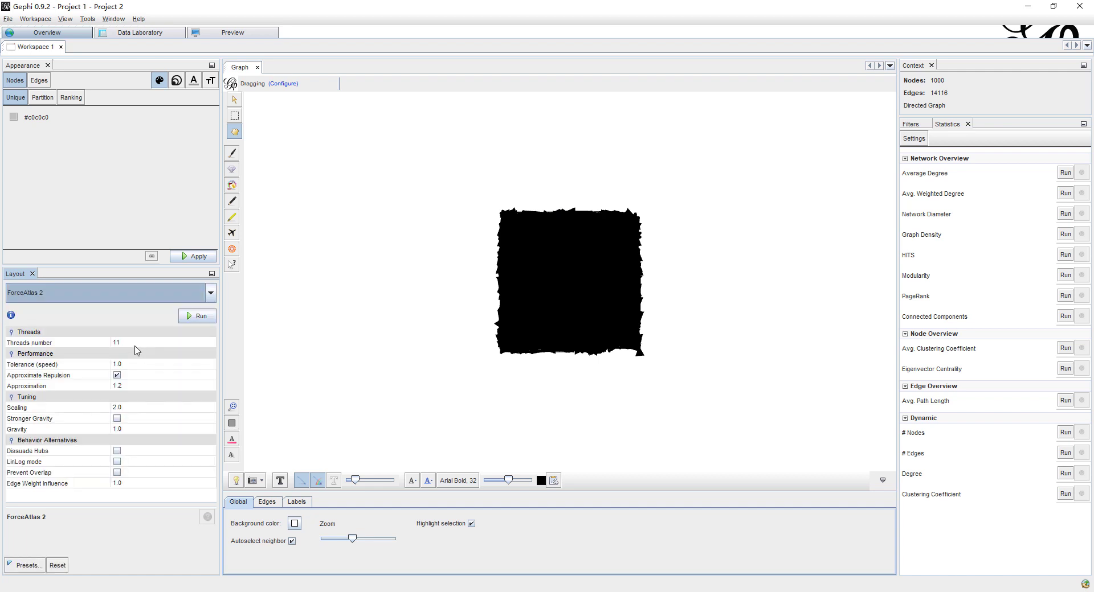
pyautogui.click(200, 317)
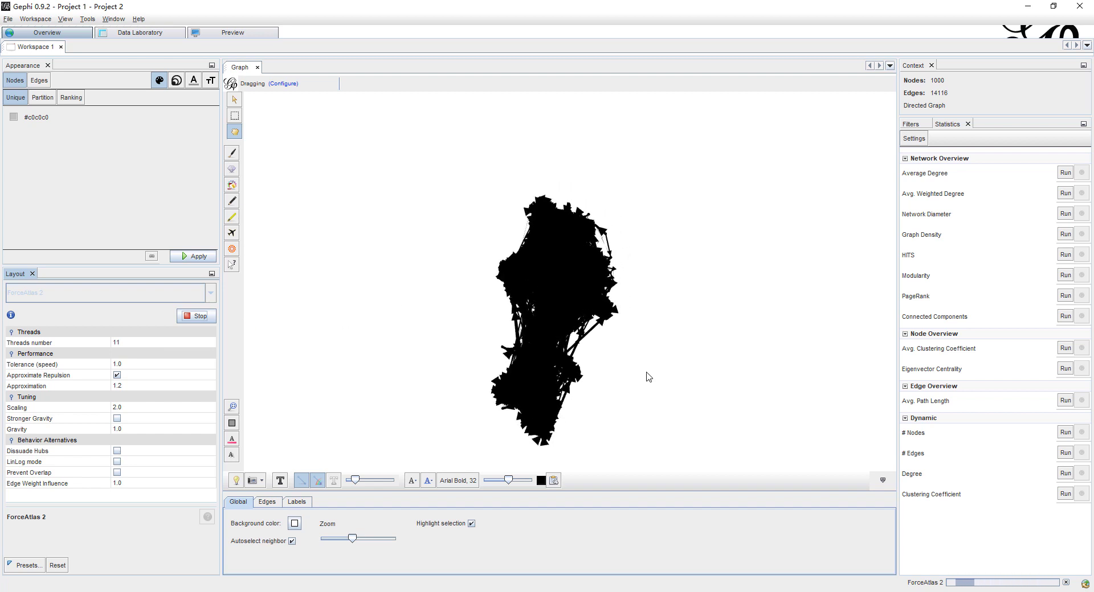
pyautogui.click(198, 316)
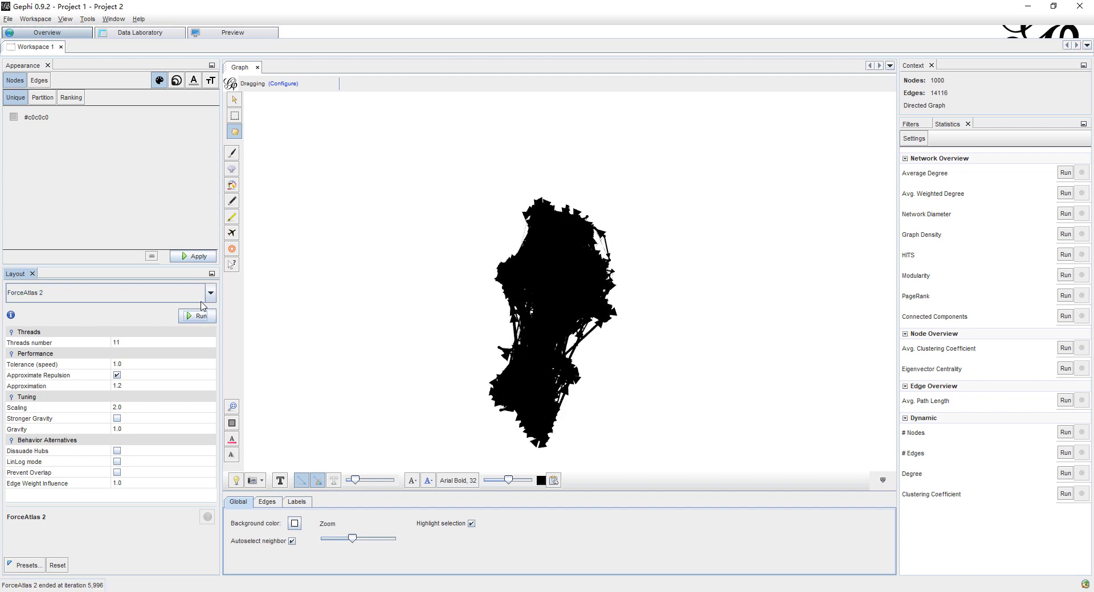
# - Enlarge the ForceAtlas 2 result by running the Expansion layout repeatedly with scale factor 1.2
pyautogui.click(211, 293)
pyautogui.moveTo(215, 336); pyautogui.dragTo(212, 358)
pyautogui.scroll(3, 198, 336)
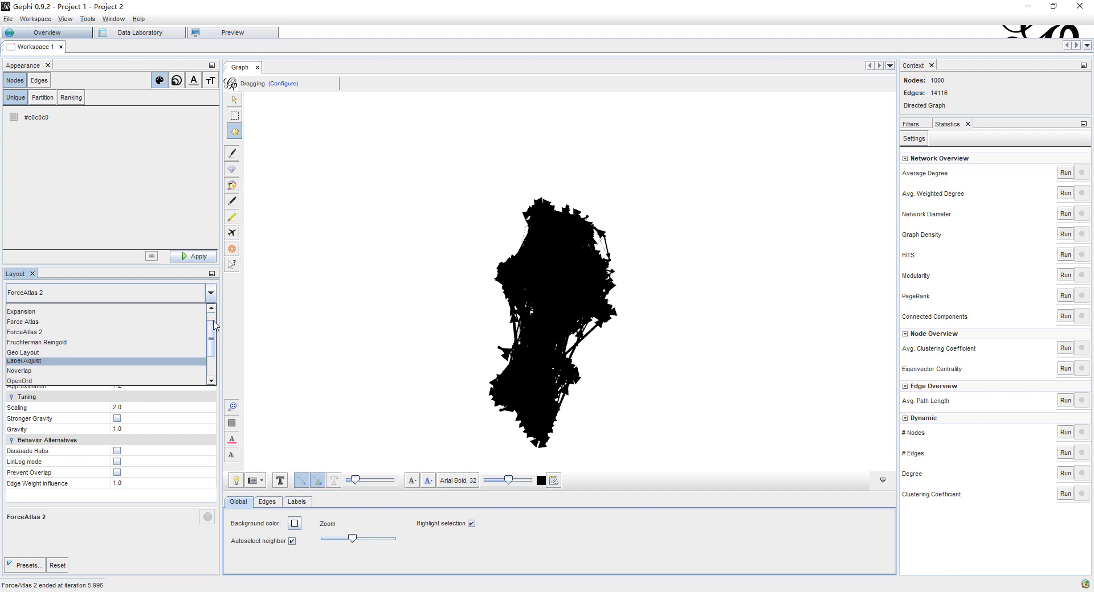
pyautogui.click(196, 326)
pyautogui.click(203, 317)
pyautogui.click(203, 318)
pyautogui.click(203, 317)
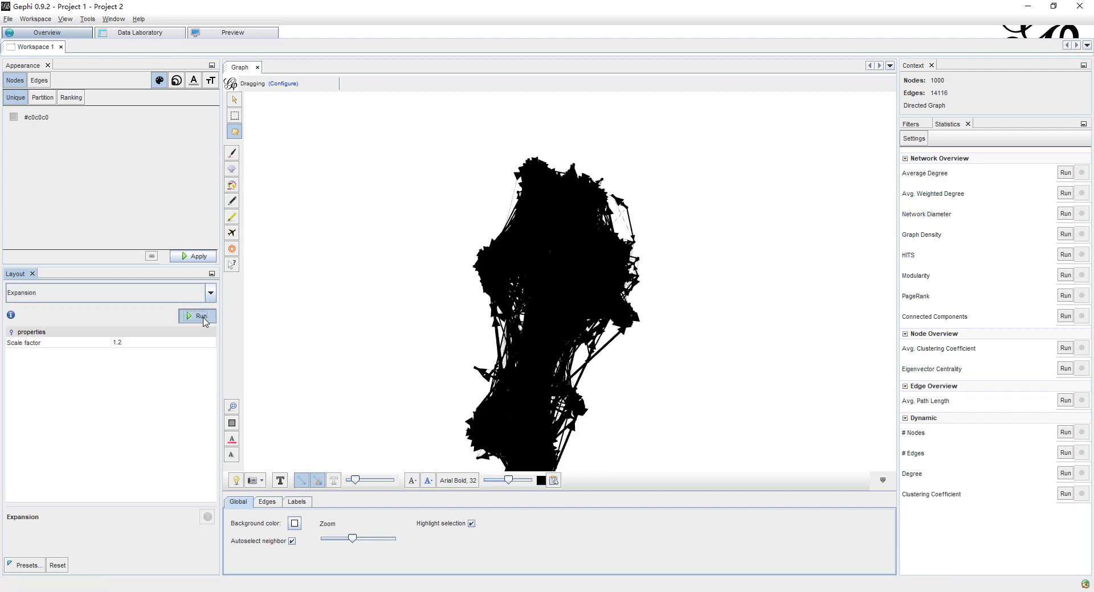
pyautogui.click(204, 318)
pyautogui.click(202, 317)
pyautogui.click(203, 316)
pyautogui.click(203, 316)
pyautogui.click(202, 317)
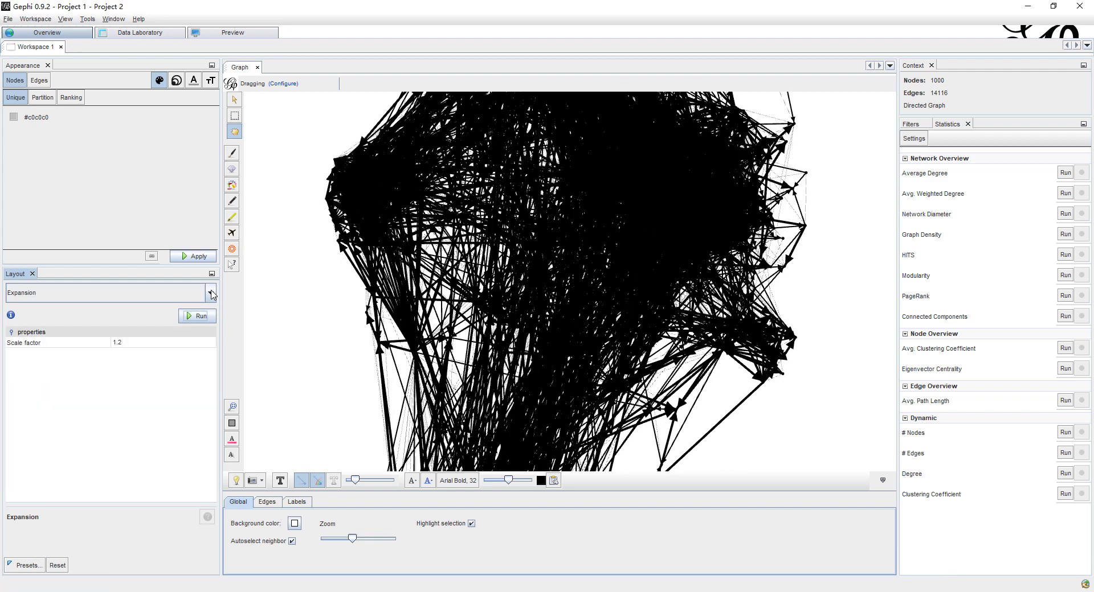
# - Run the Yifan Hu layout on the expanded graph with an optimal distance of 100.0
pyautogui.click(211, 294)
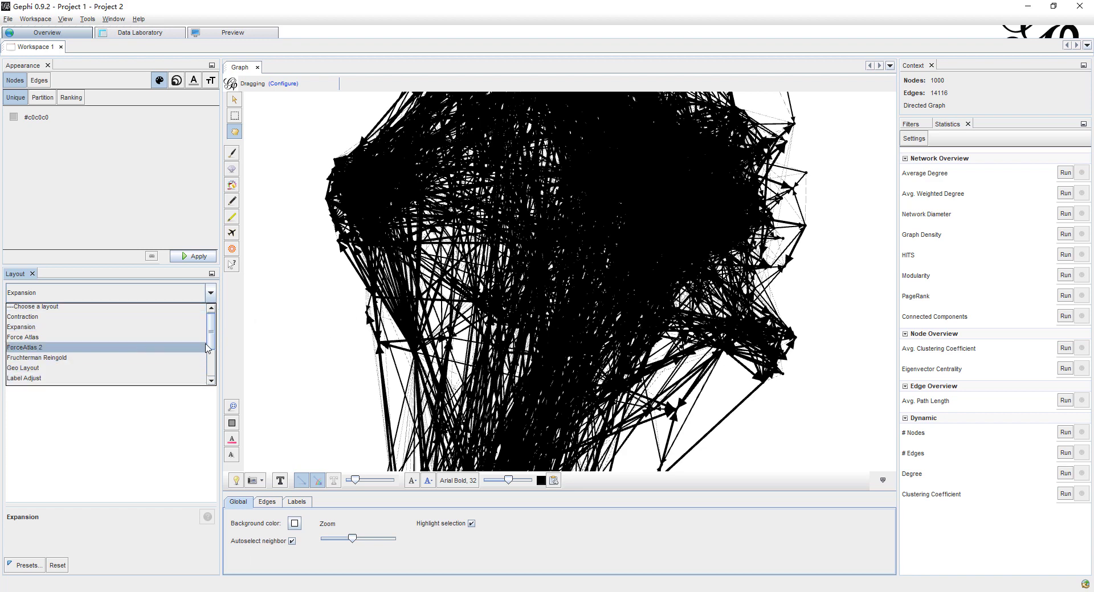
pyautogui.scroll(-2, 208, 370)
pyautogui.click(197, 369)
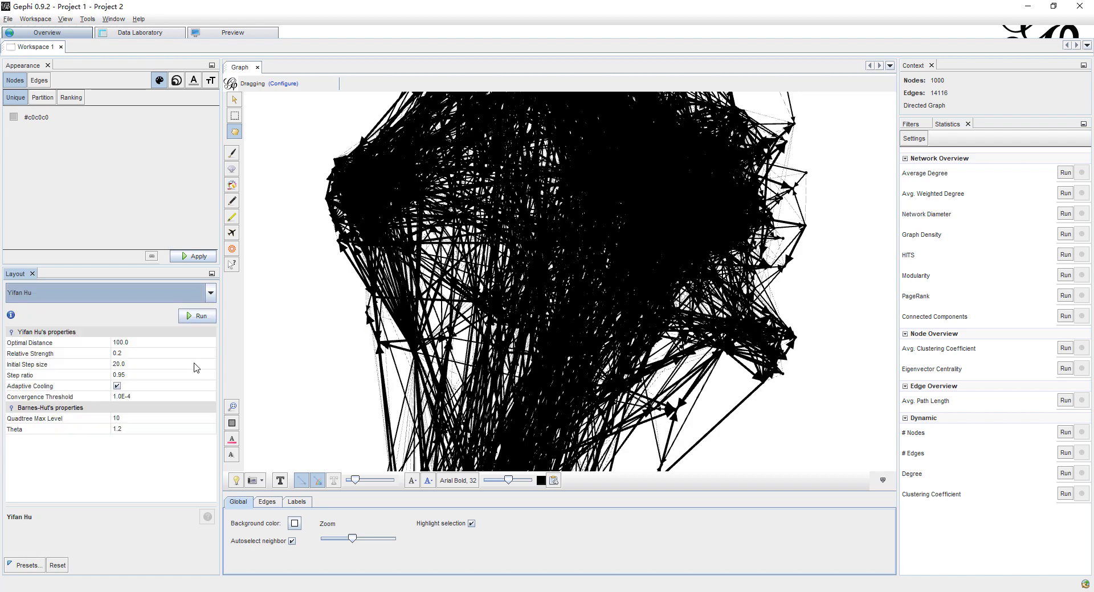
pyautogui.click(199, 318)
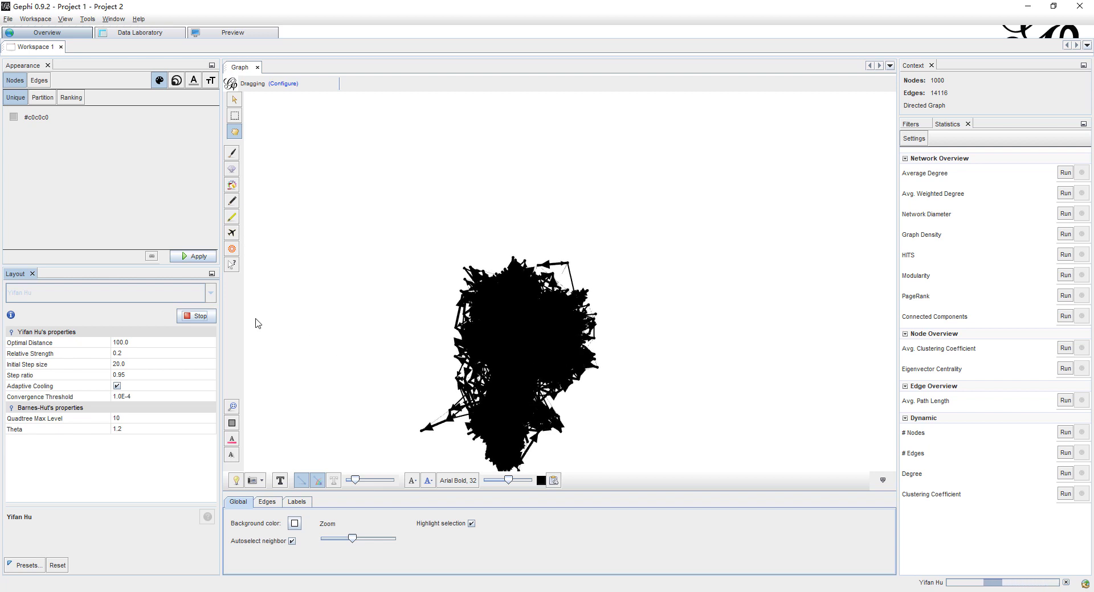
# - Run the Noverlap layout with speed 3.0, ratio 1.2 and margin 5.0, and stop it after the nodes separate
pyautogui.click(210, 293)
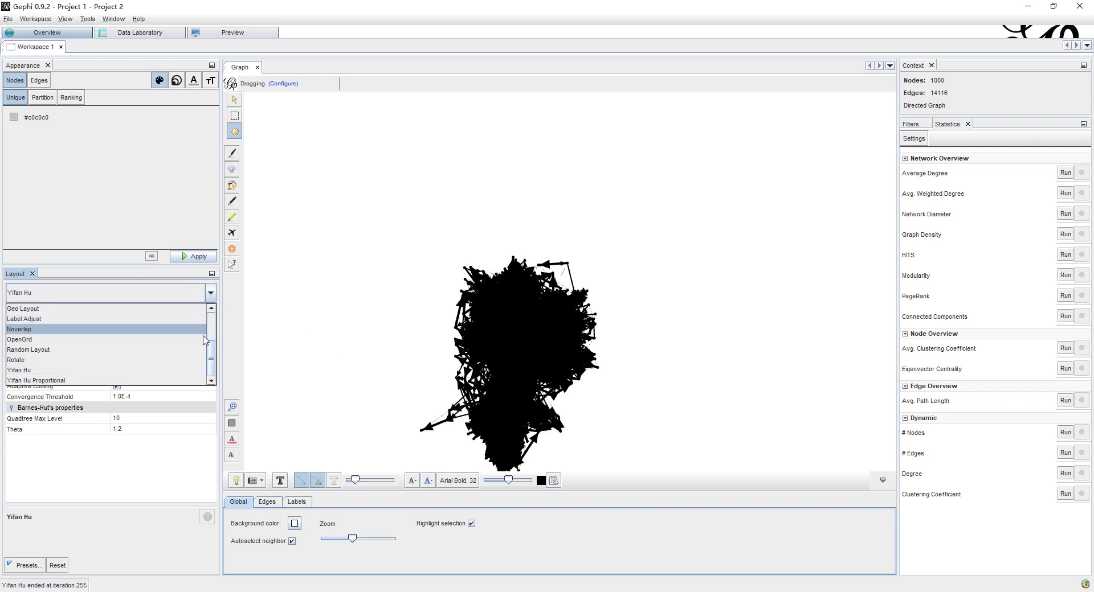
pyautogui.click(189, 331)
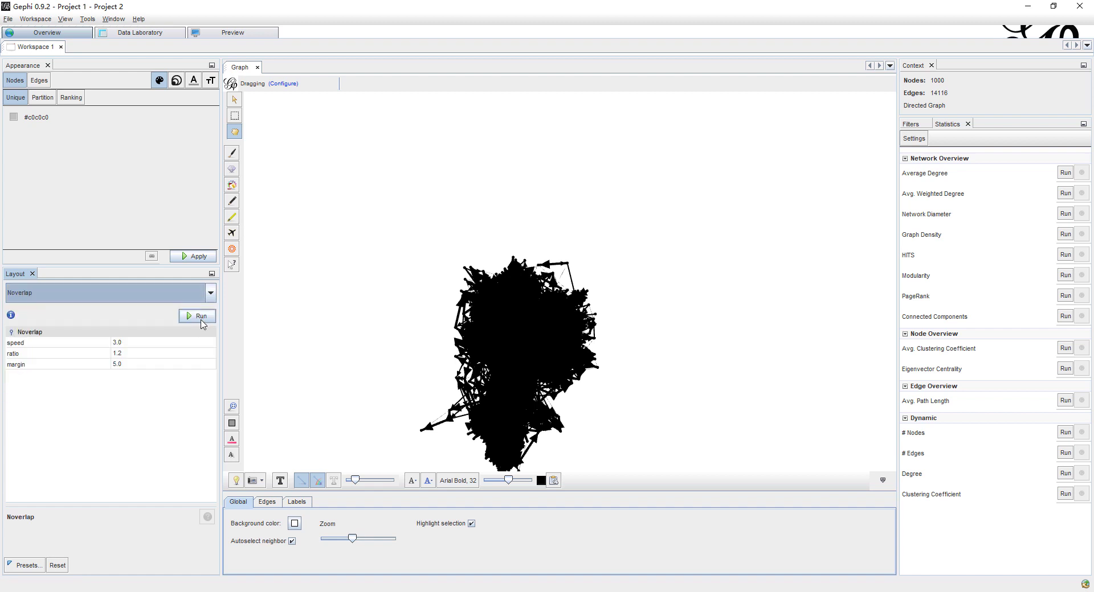
pyautogui.click(201, 319)
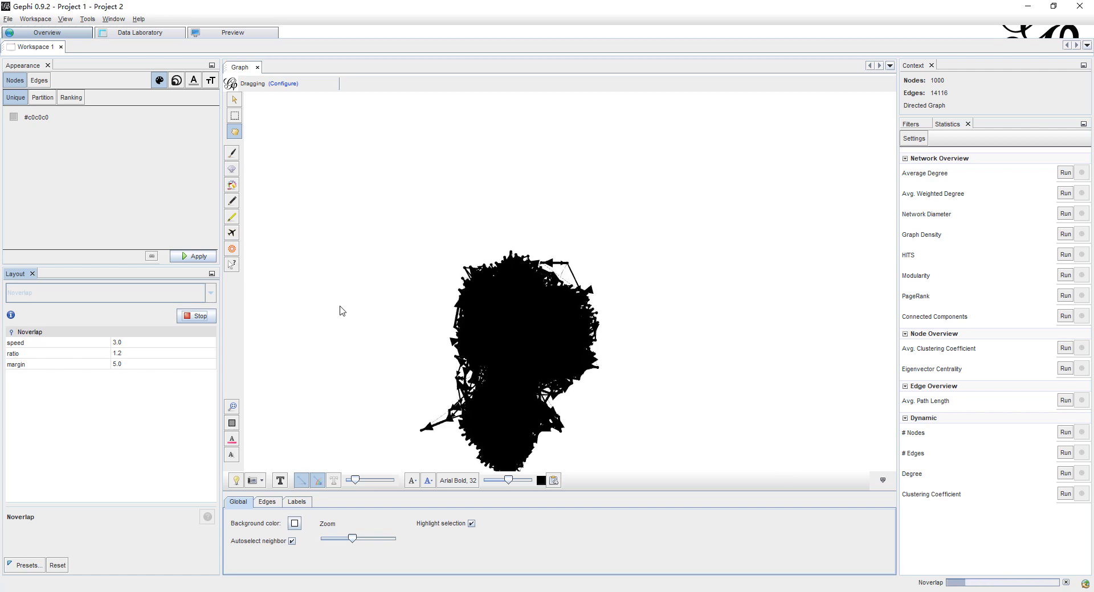
pyautogui.click(187, 318)
# - Spread the Noverlap result out with several runs of the Expansion layout at scale factor 1.2
pyautogui.click(210, 293)
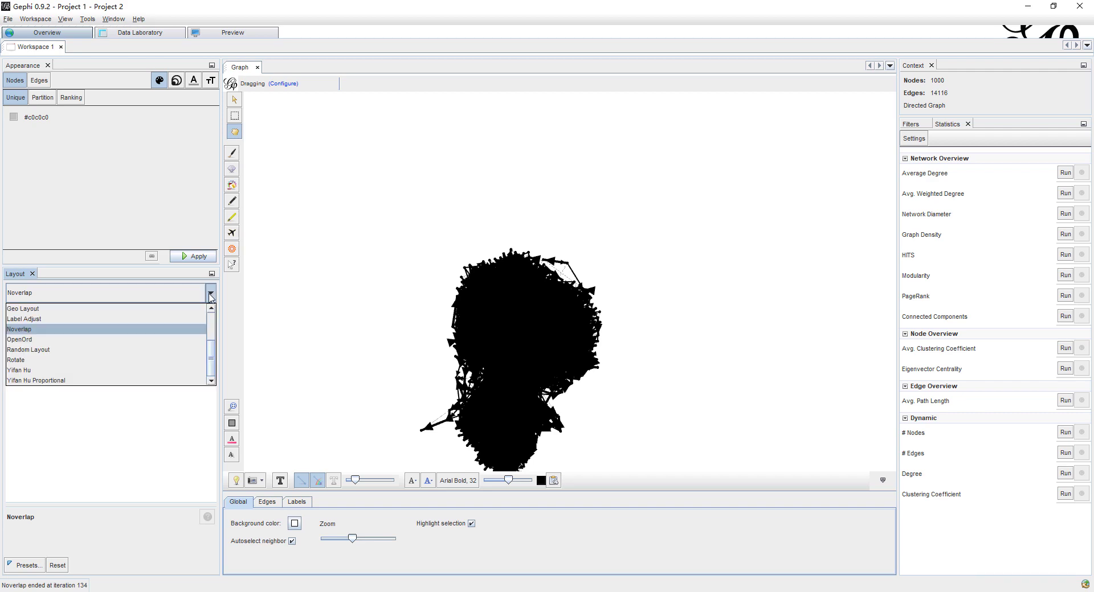
pyautogui.scroll(2, 216, 360)
pyautogui.click(200, 330)
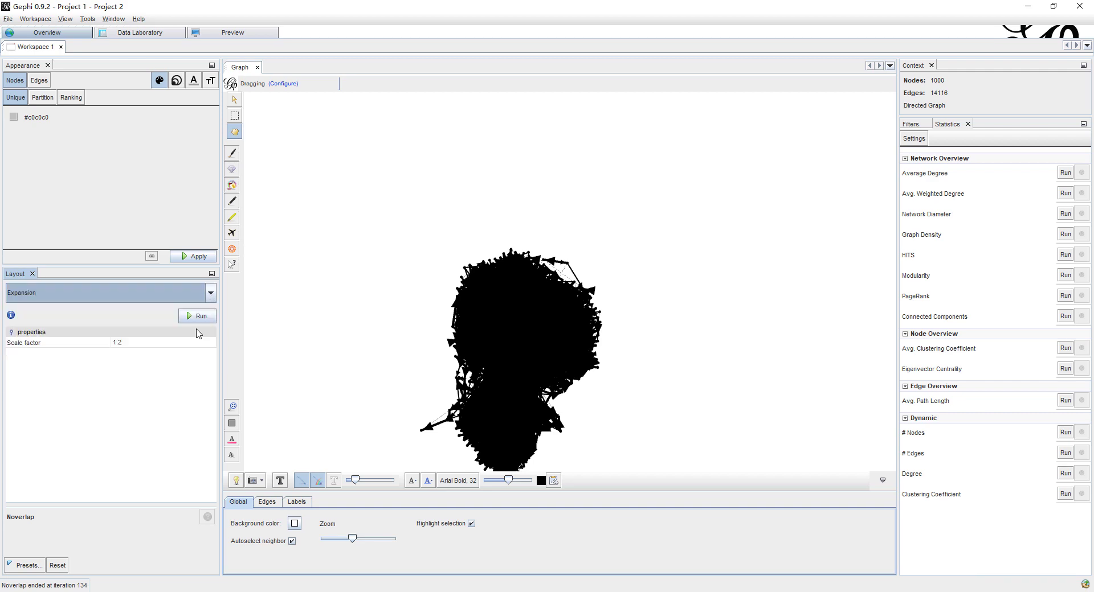
pyautogui.click(201, 317)
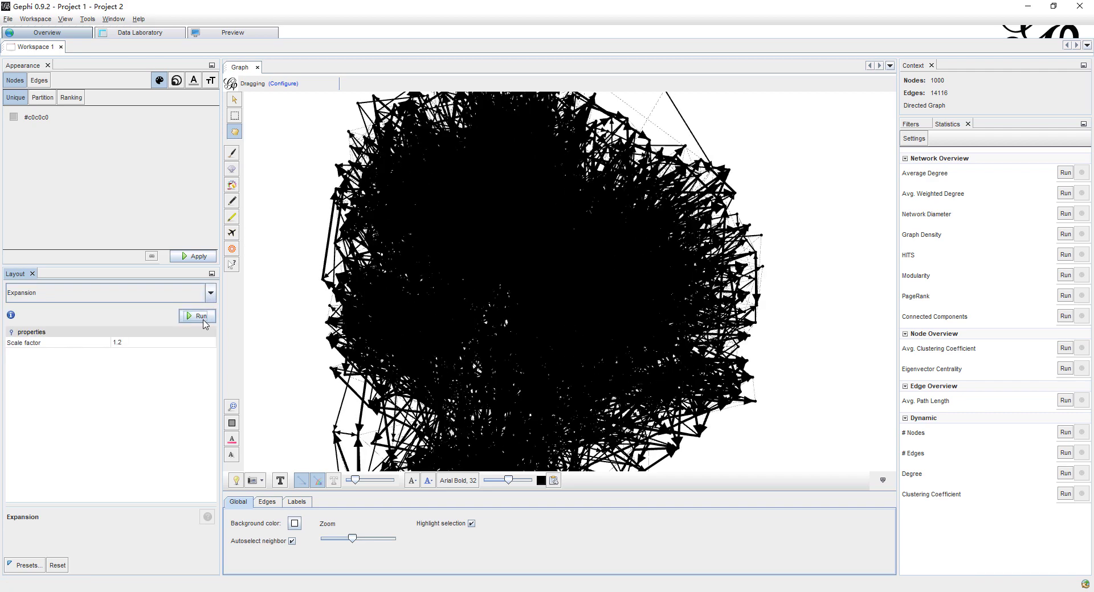
pyautogui.click(200, 317)
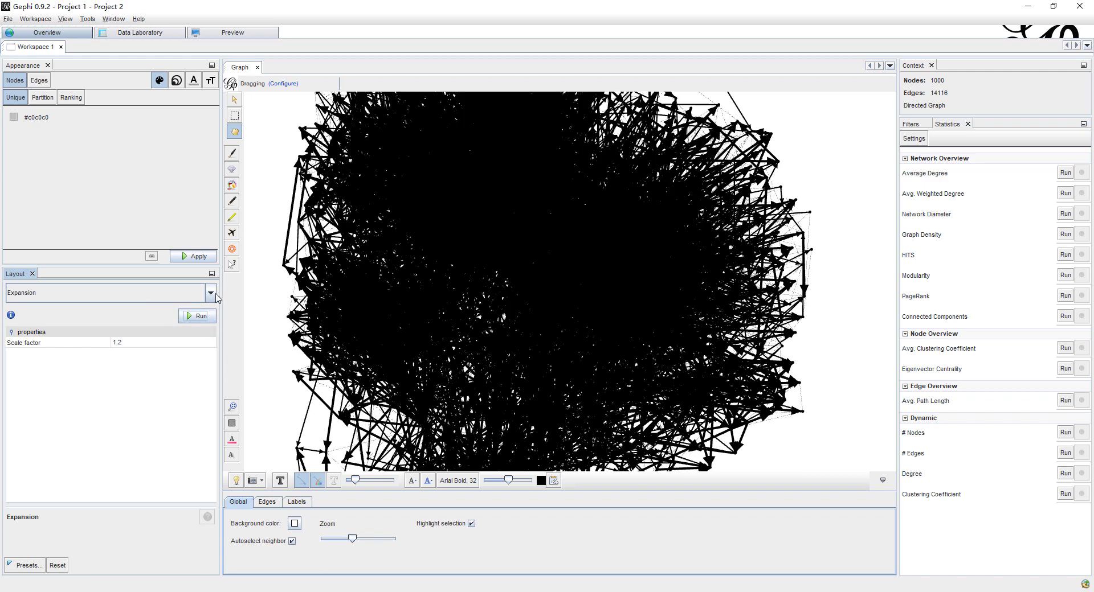
pyautogui.moveTo(353, 539); pyautogui.dragTo(408, 543)
# - Add an Edge Weight filter query, set its range to 1.562–3.0, and apply the filter
pyautogui.click(910, 124)
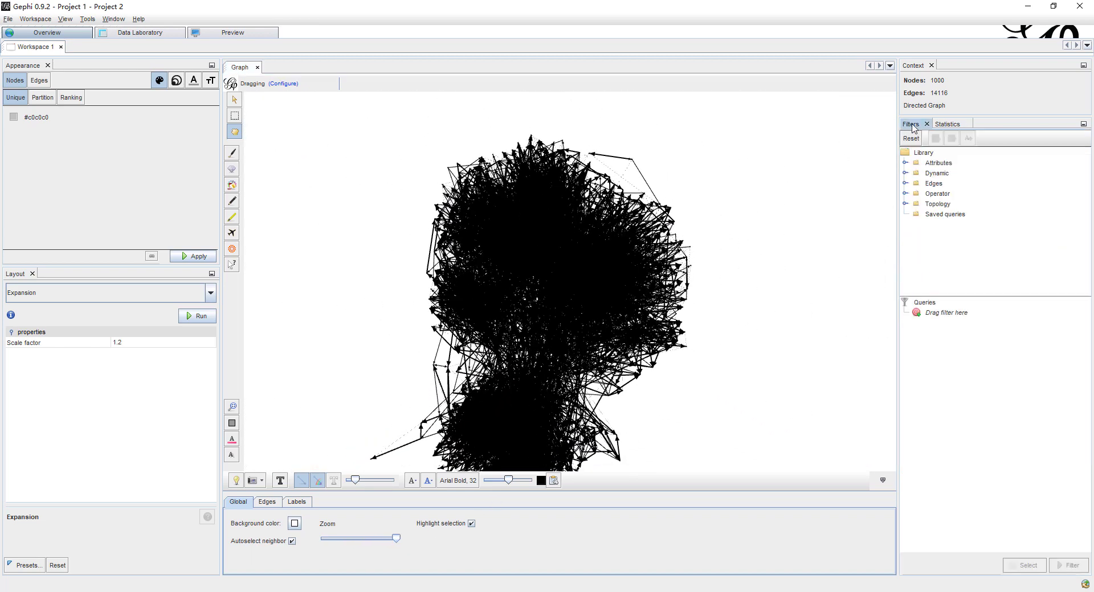
pyautogui.click(940, 185)
pyautogui.click(905, 183)
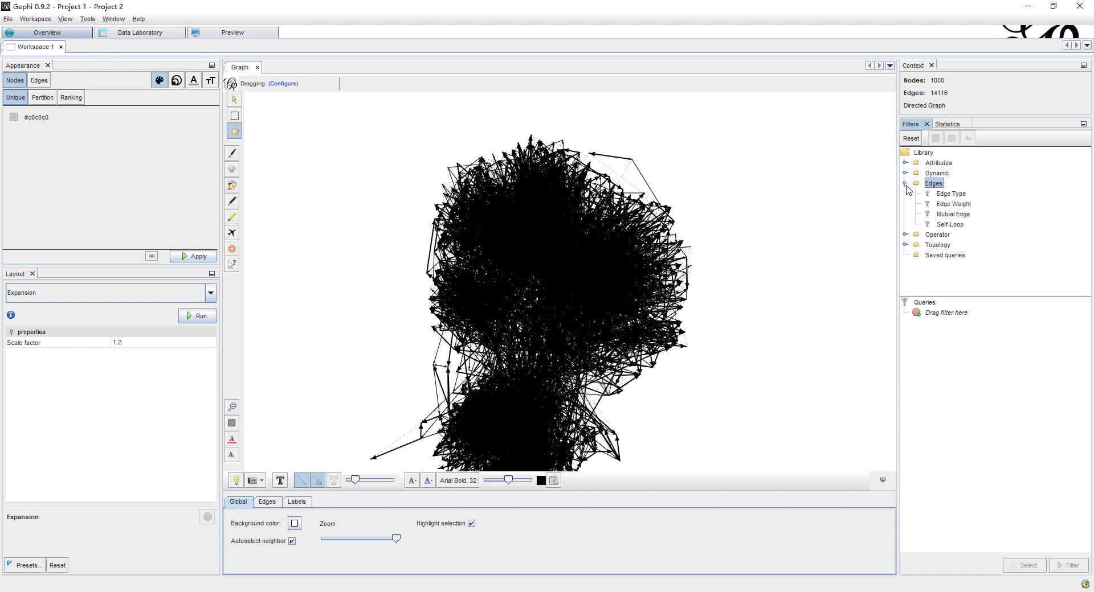
pyautogui.click(944, 207)
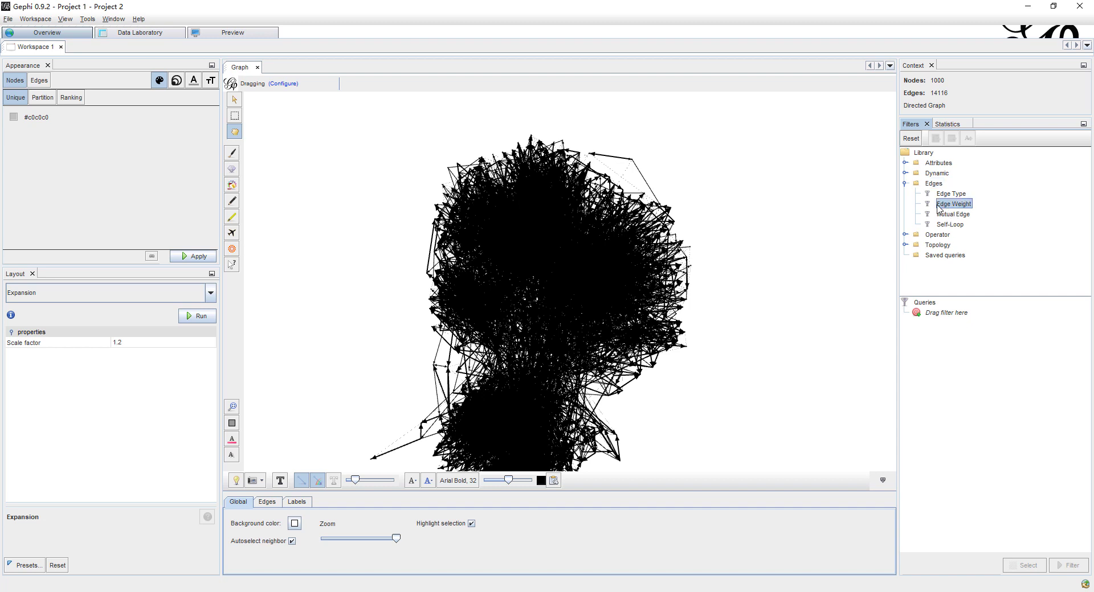
pyautogui.doubleClick(951, 206)
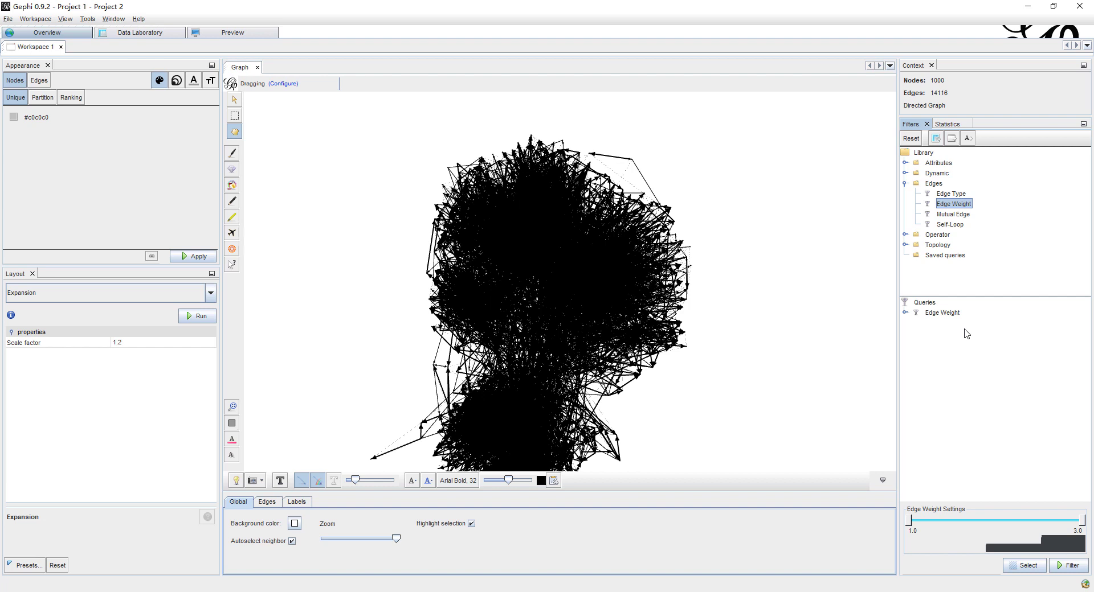
pyautogui.moveTo(910, 521); pyautogui.dragTo(955, 521)
pyautogui.click(1067, 567)
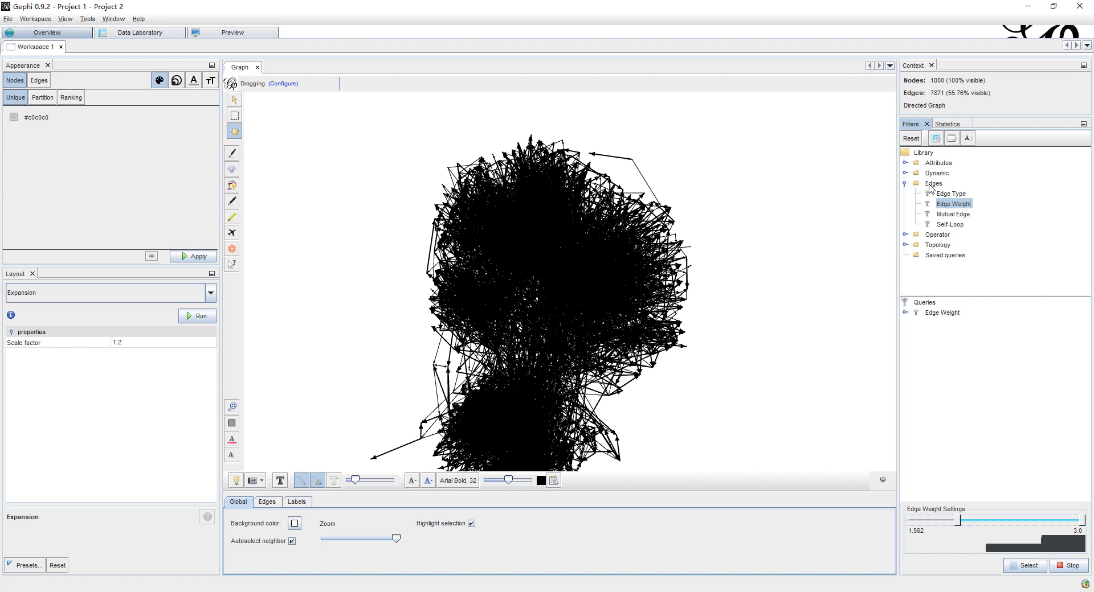
# - Add a Partition filter query on the city node attribute and restrict the graph to Prag
pyautogui.click(937, 164)
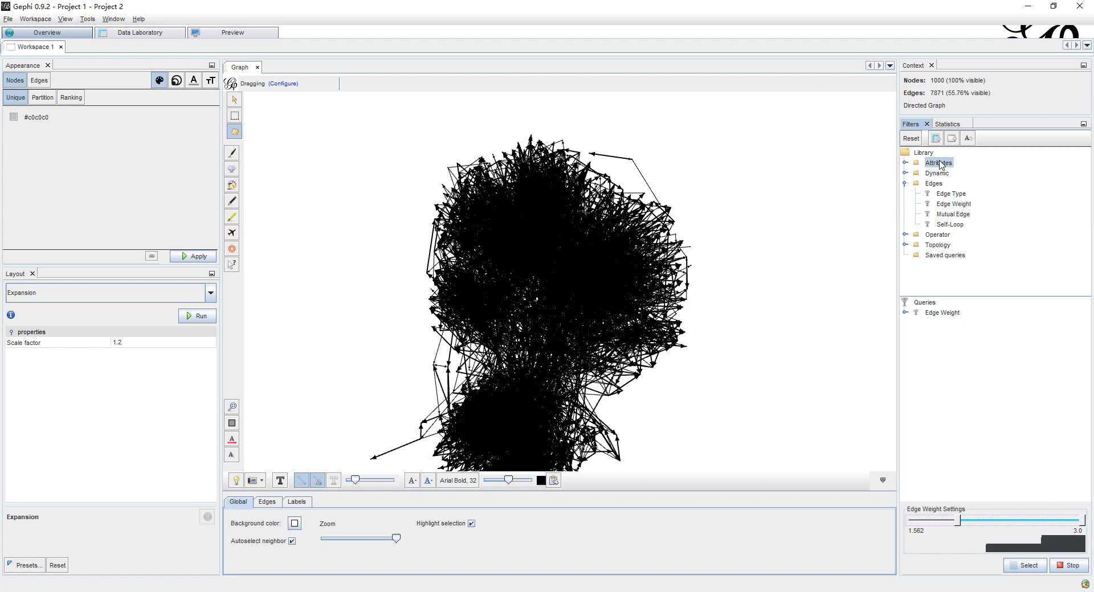
pyautogui.click(905, 164)
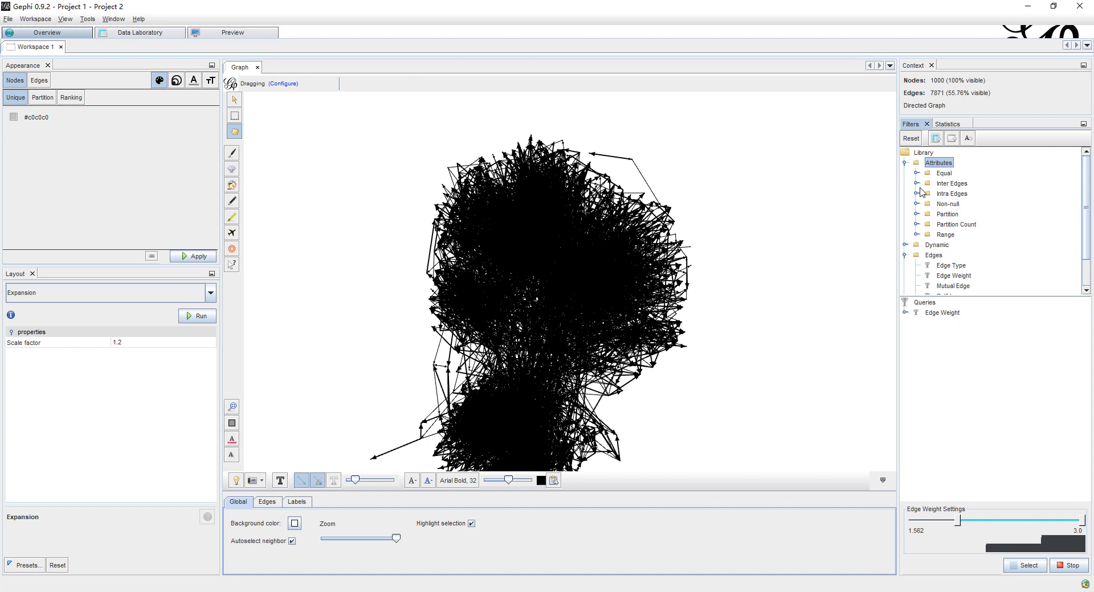
pyautogui.click(917, 215)
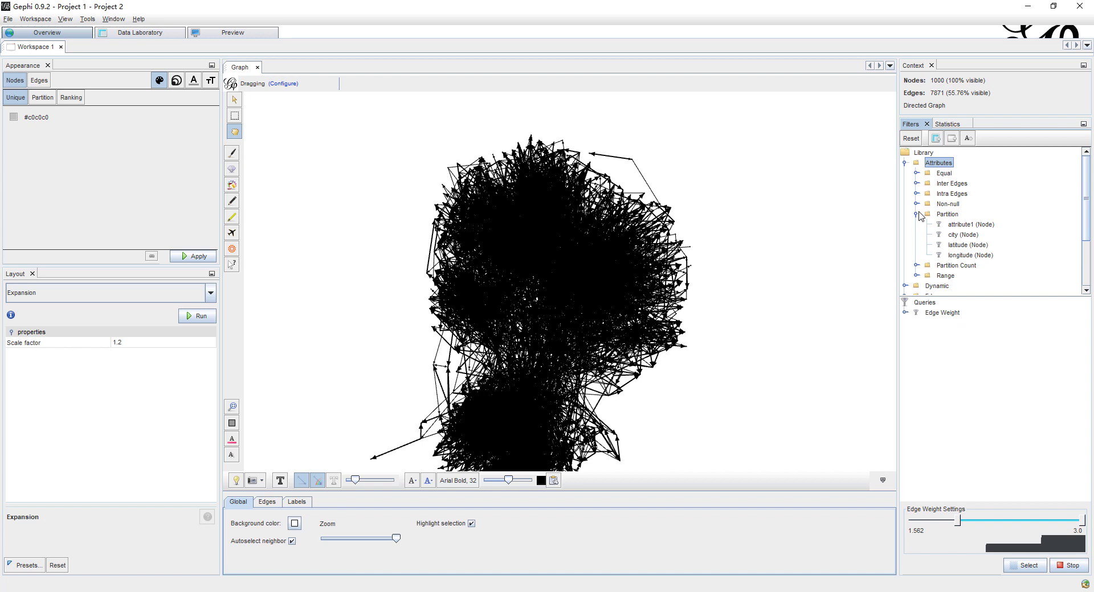
pyautogui.click(939, 236)
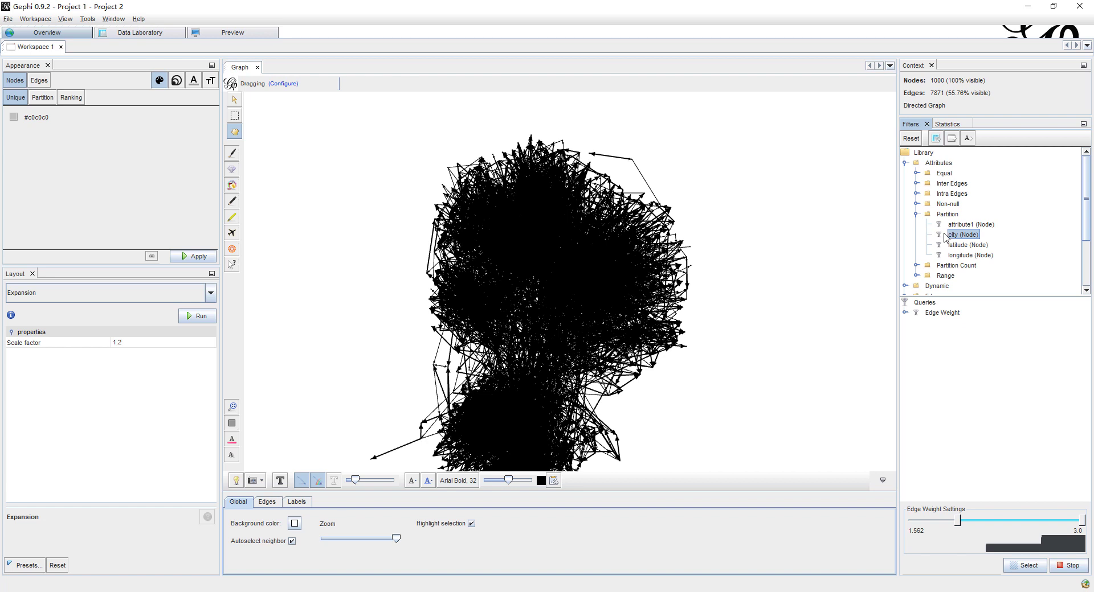
pyautogui.doubleClick(973, 239)
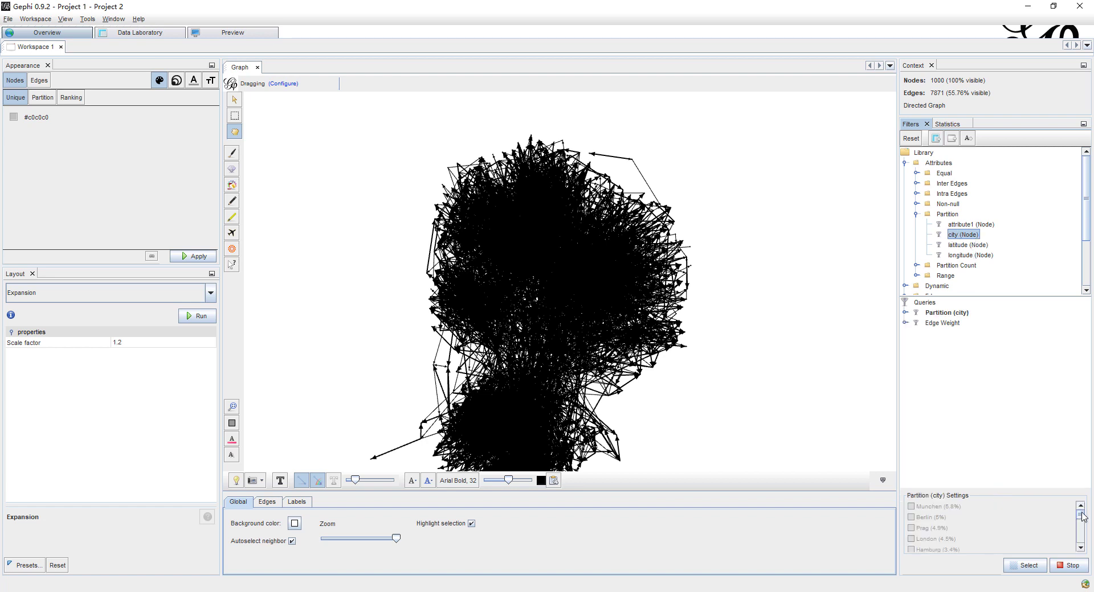
pyautogui.moveTo(1084, 521)
pyautogui.mouseDown()
pyautogui.moveTo(1080, 548)
pyautogui.moveTo(1085, 515)
pyautogui.mouseUp()
pyautogui.click(914, 528)
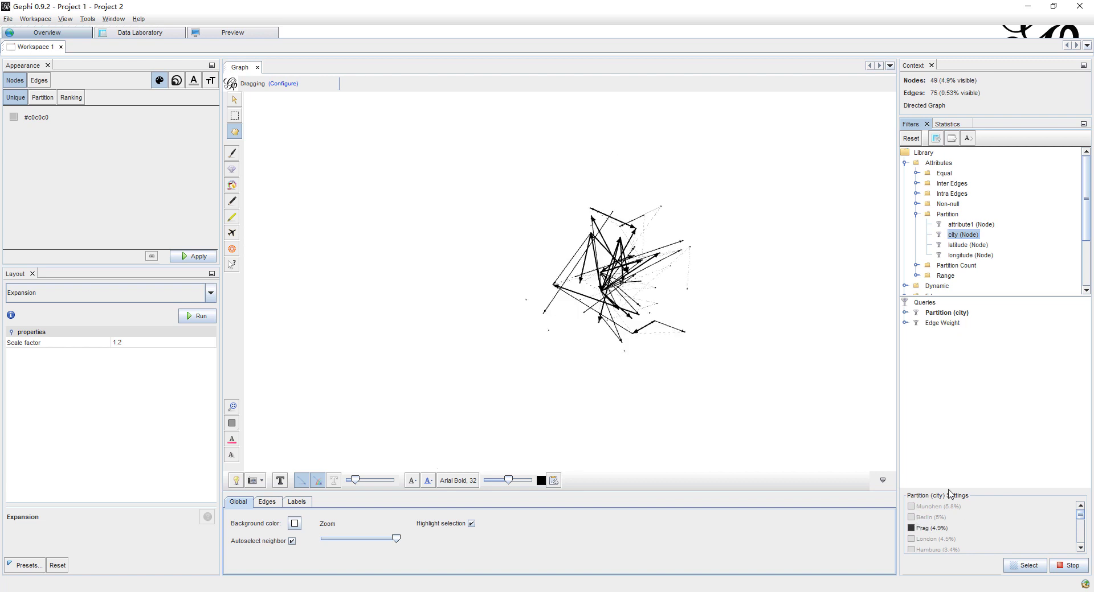
# - Add Munchen and Berlin to the cities kept by the Partition (city) filter
pyautogui.click(913, 507)
pyautogui.click(910, 516)
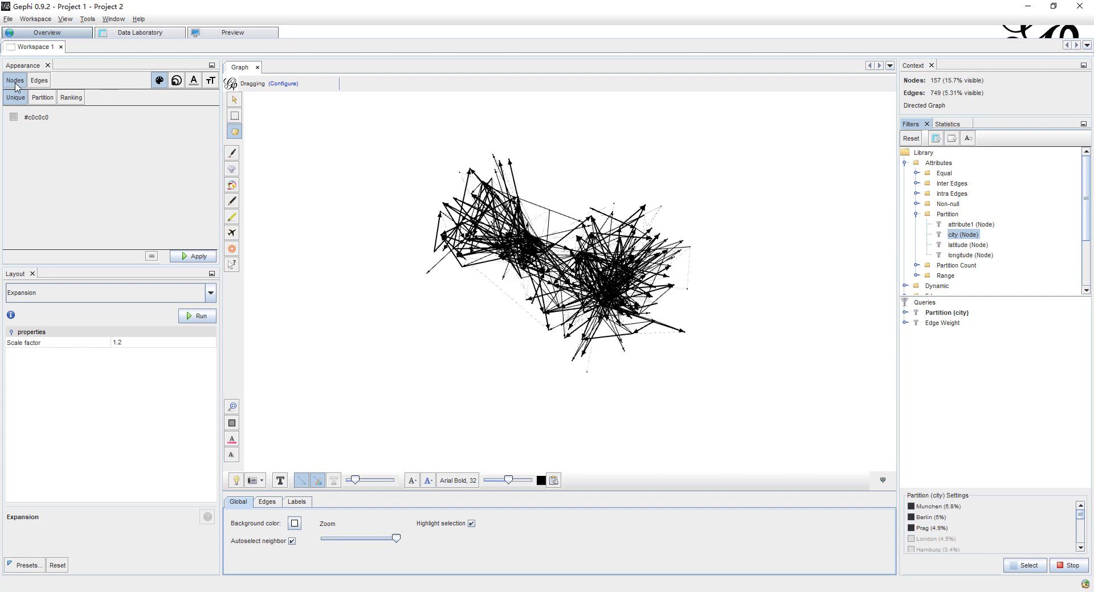
# - Color the edges by a Weight ranking with the white-pink-purple default palette and apply it
pyautogui.click(38, 82)
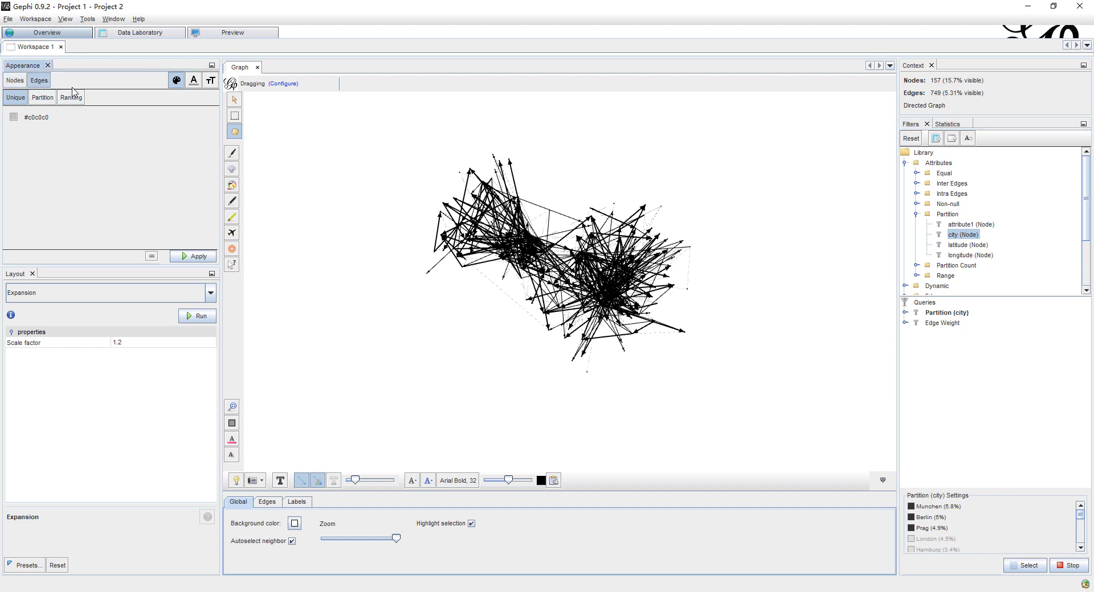
pyautogui.click(71, 98)
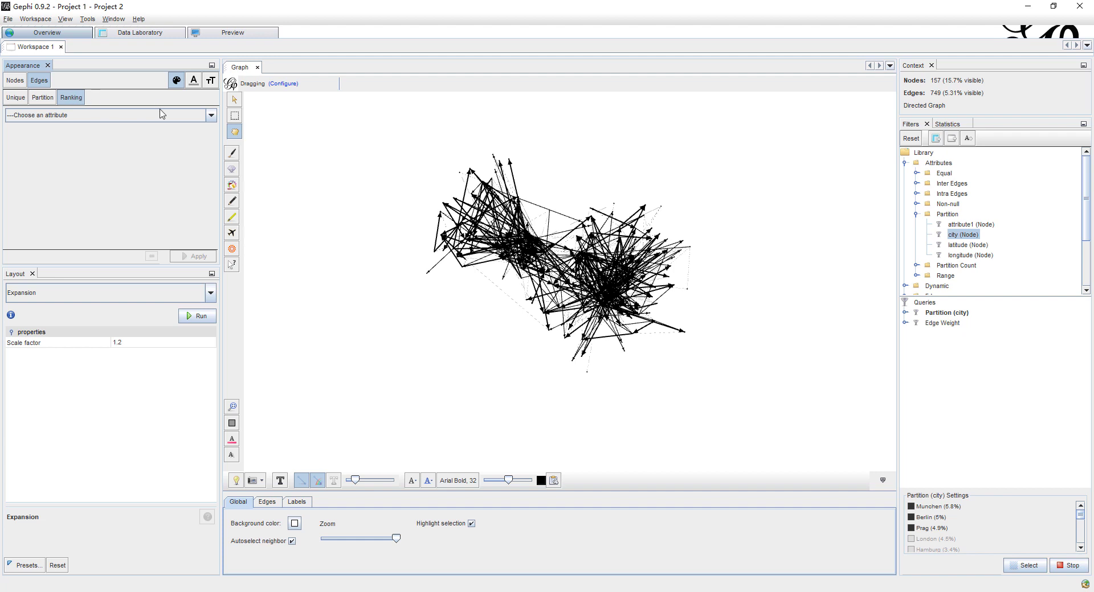
pyautogui.click(110, 115)
pyautogui.click(107, 140)
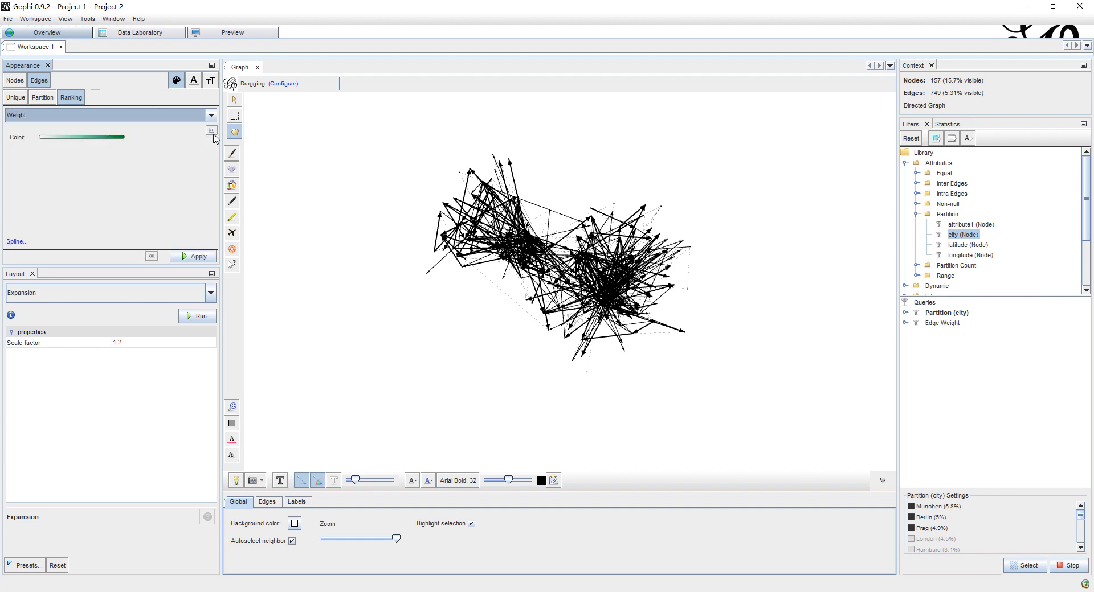
pyautogui.click(199, 136)
pyautogui.moveTo(200, 135)
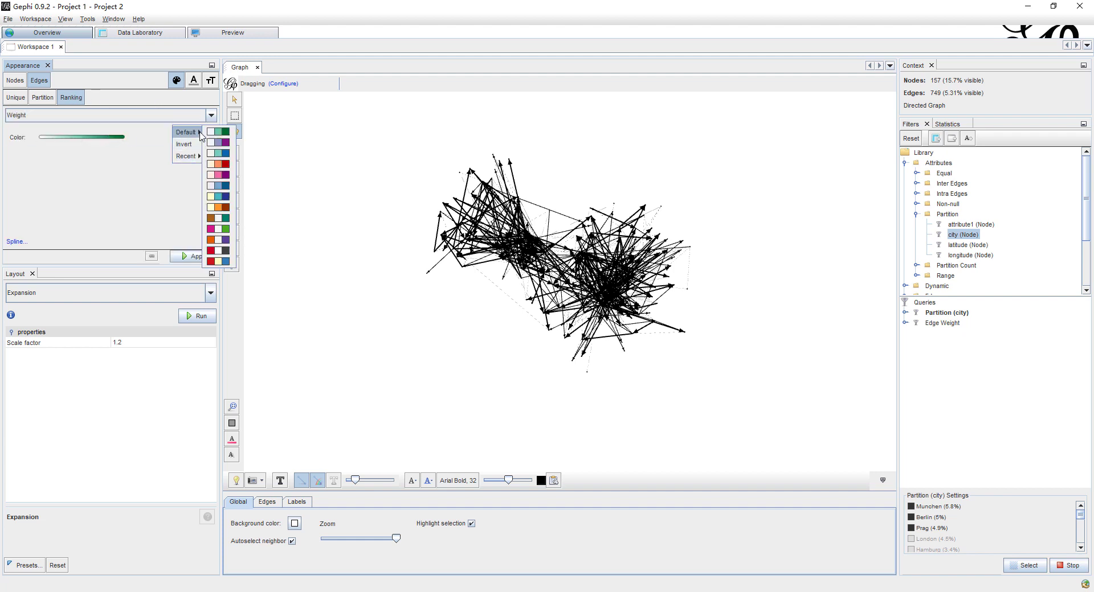
pyautogui.click(218, 174)
pyautogui.click(196, 257)
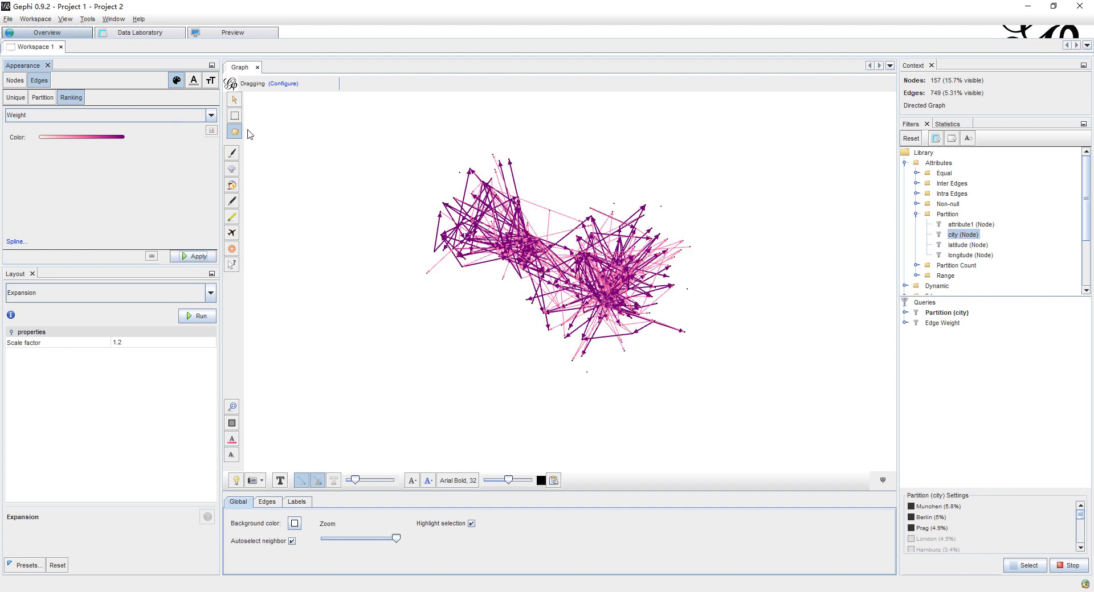
# - Size the nodes by an In-Degree ranking from 10 to 100 and apply it
pyautogui.click(17, 82)
pyautogui.click(176, 82)
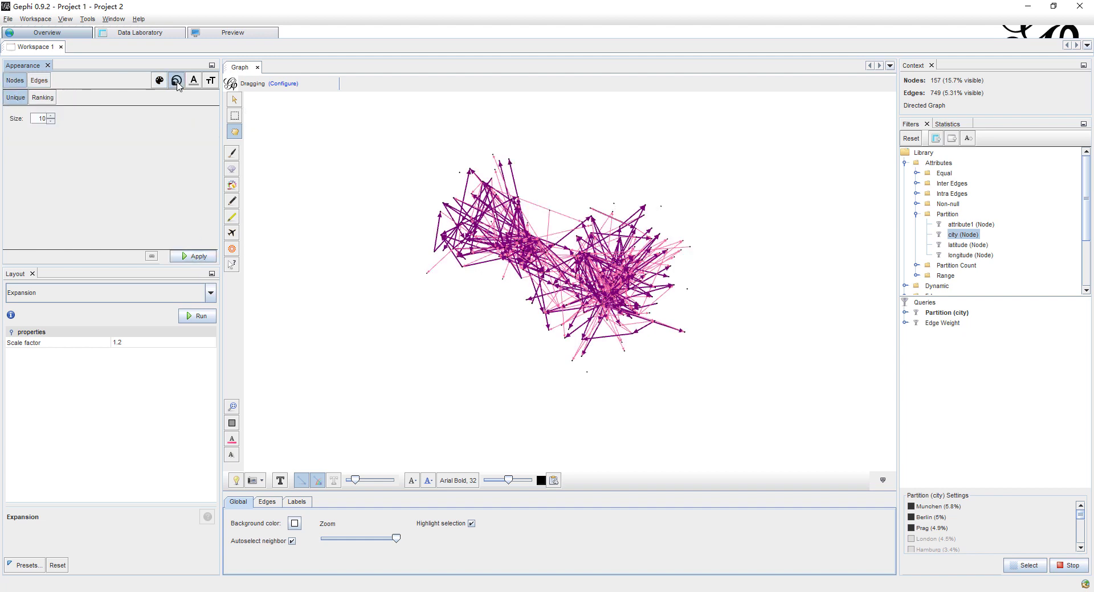
pyautogui.click(48, 97)
pyautogui.click(150, 118)
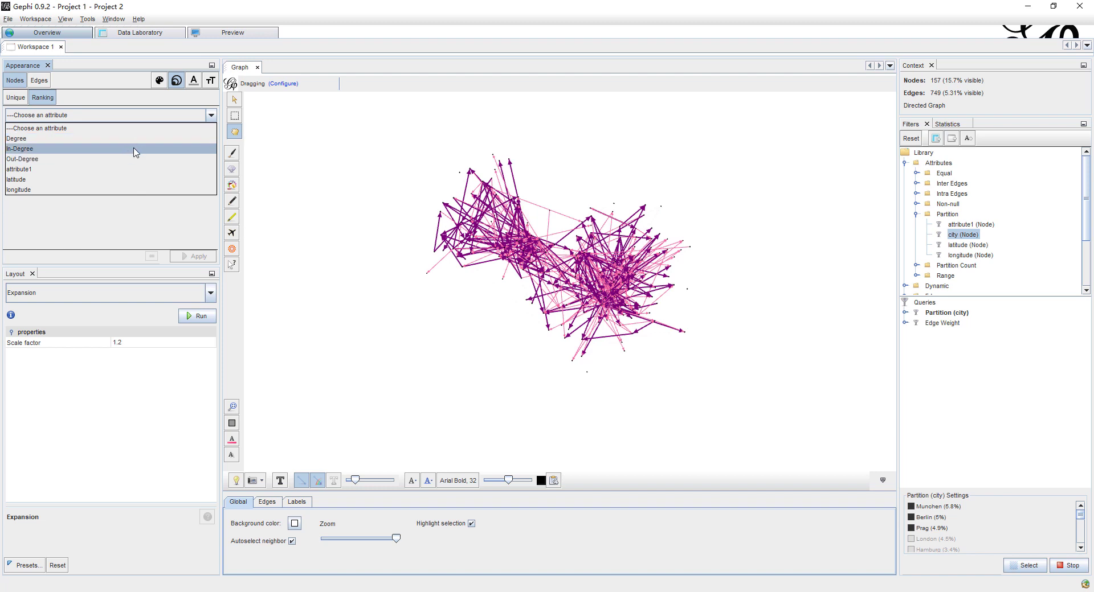
pyautogui.click(135, 150)
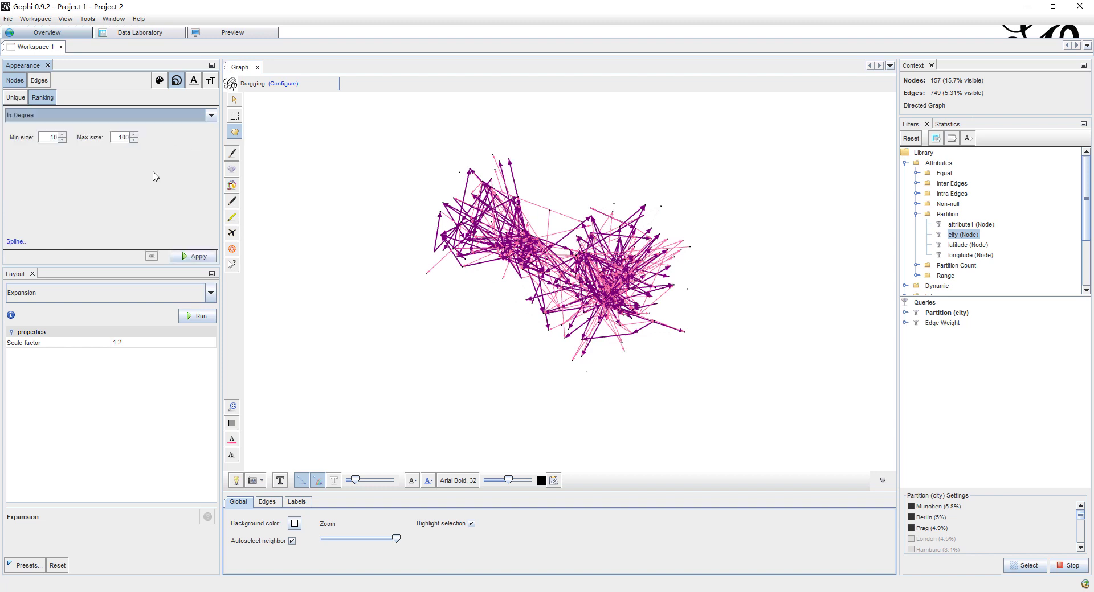
pyautogui.click(186, 258)
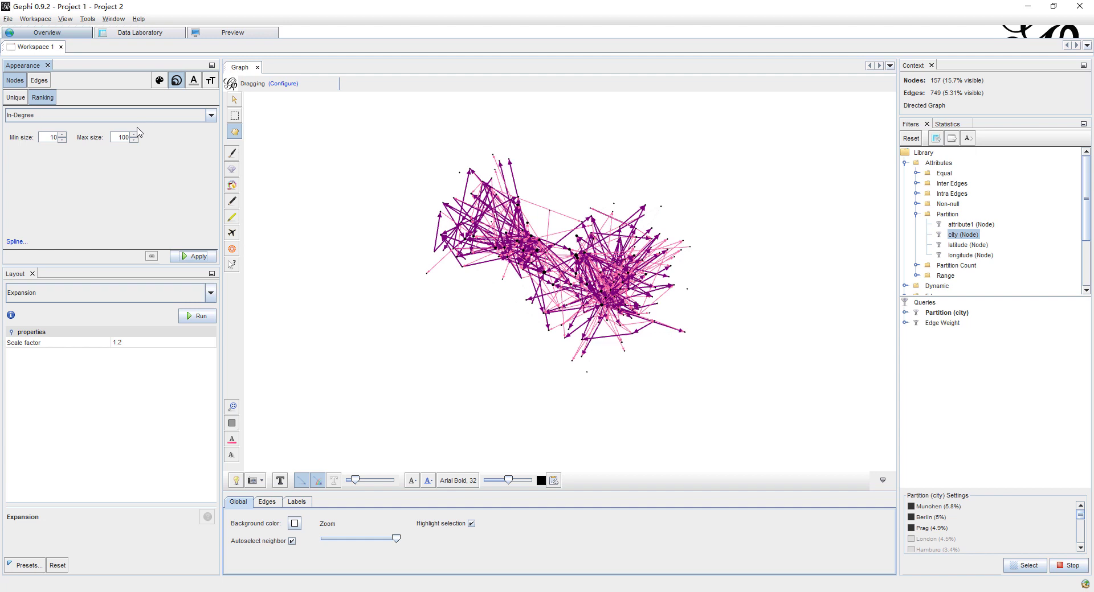
# - Color the nodes by a Degree ranking with the recent orange-white-purple palette and apply it
pyautogui.click(160, 81)
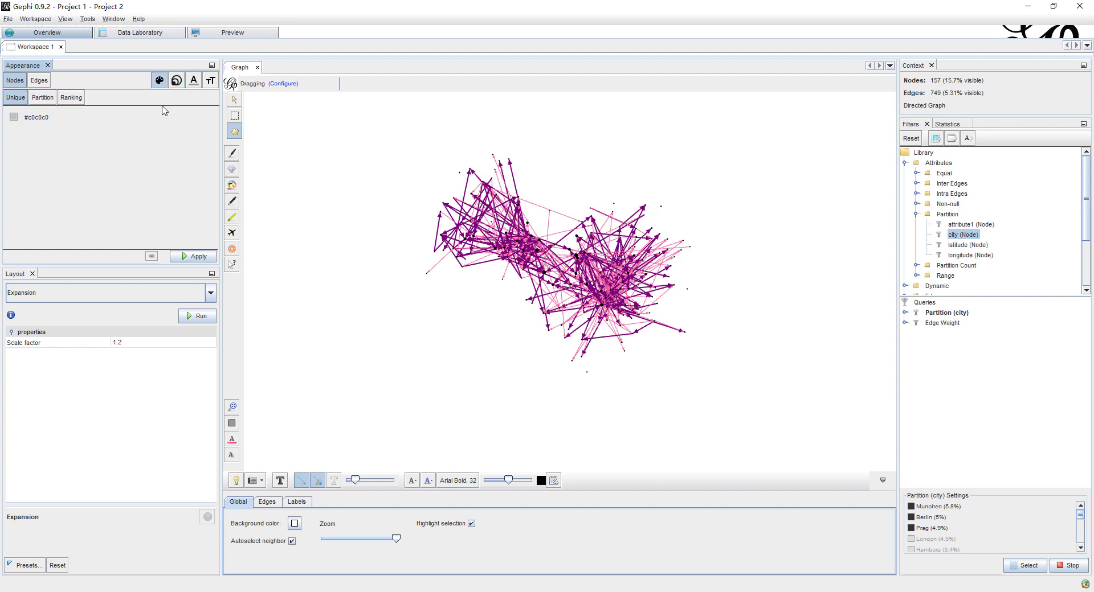
pyautogui.click(72, 98)
pyautogui.click(94, 116)
pyautogui.click(93, 140)
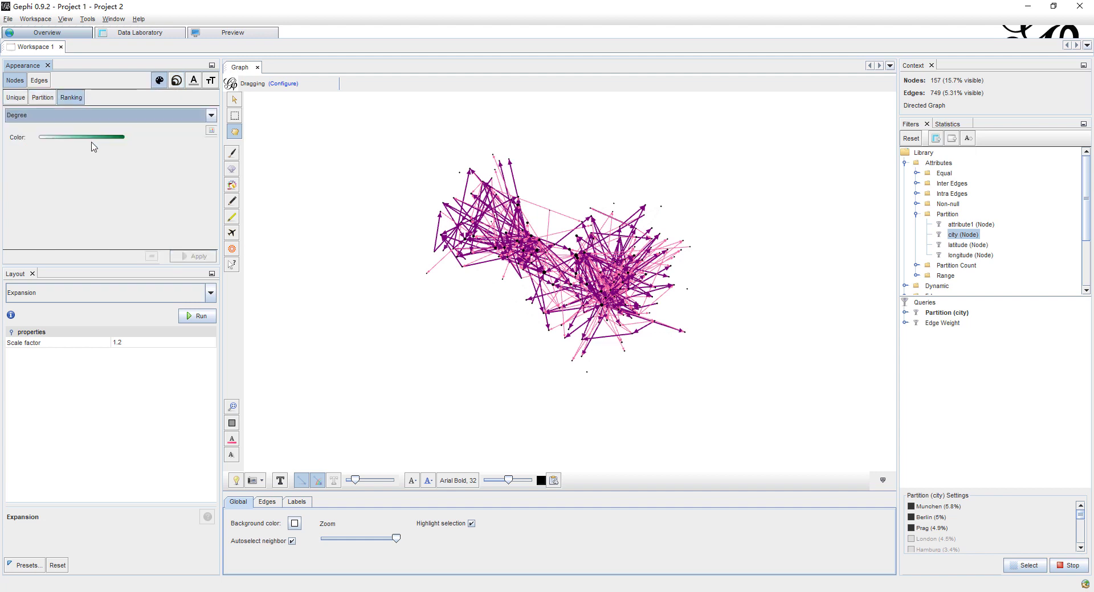
pyautogui.click(212, 131)
pyautogui.moveTo(188, 156)
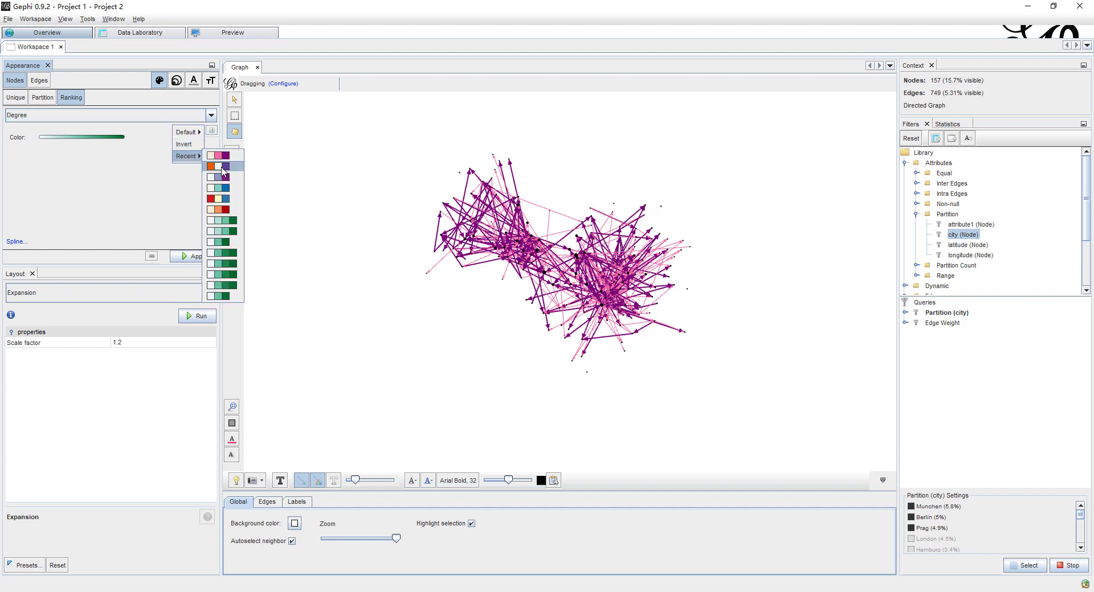
pyautogui.click(222, 169)
pyautogui.click(193, 257)
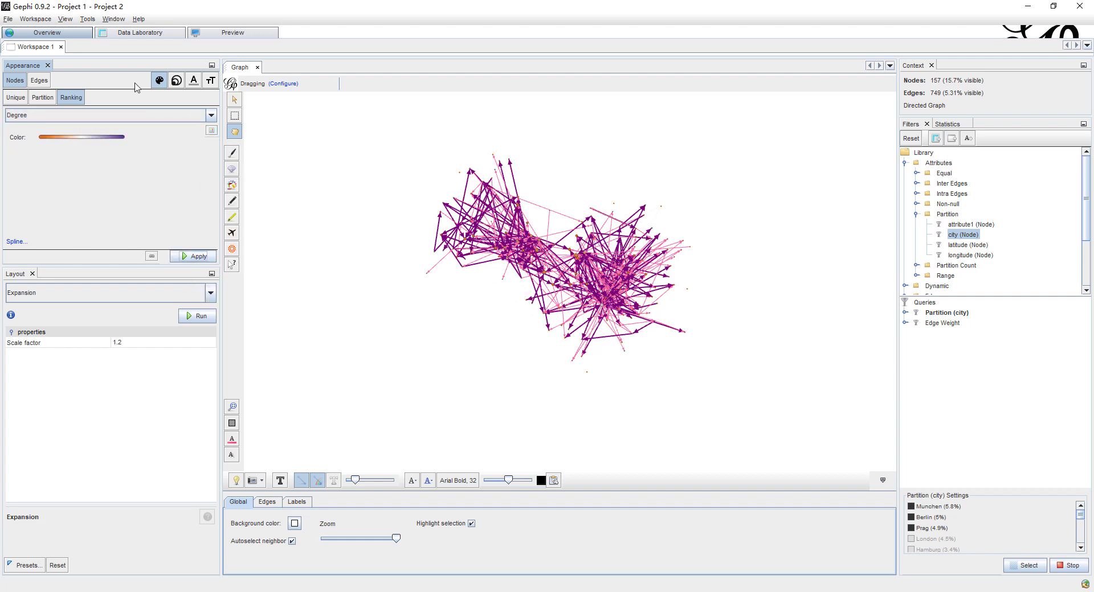
# - Examine the ranked node sizes and the node and edge colors of the filtered graph up close
pyautogui.click(350, 544)
pyautogui.moveTo(401, 540); pyautogui.dragTo(361, 542)
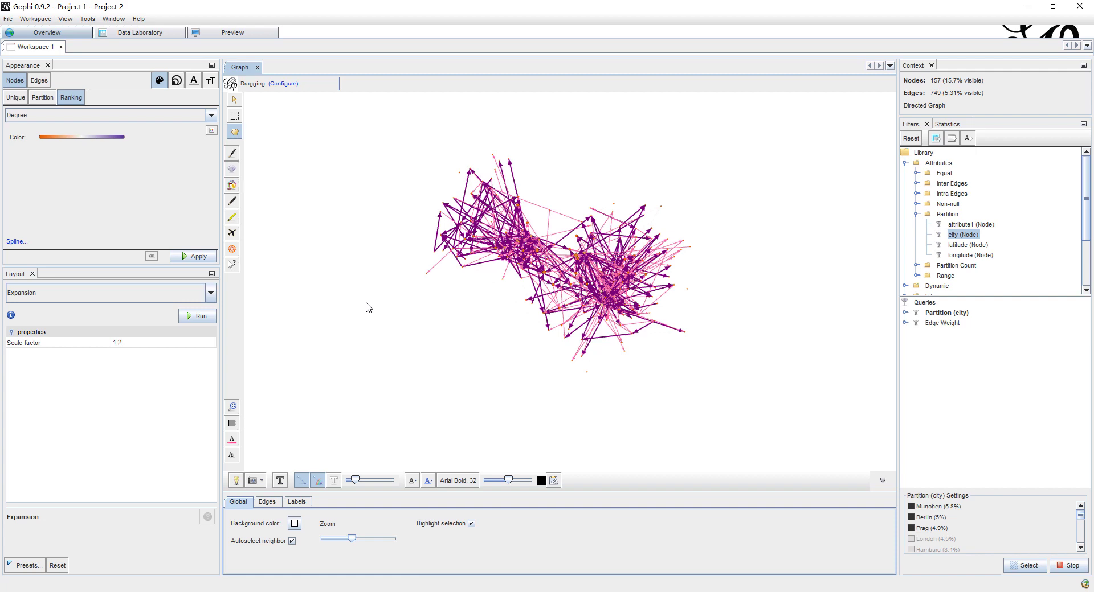
pyautogui.scroll(2, 371, 304)
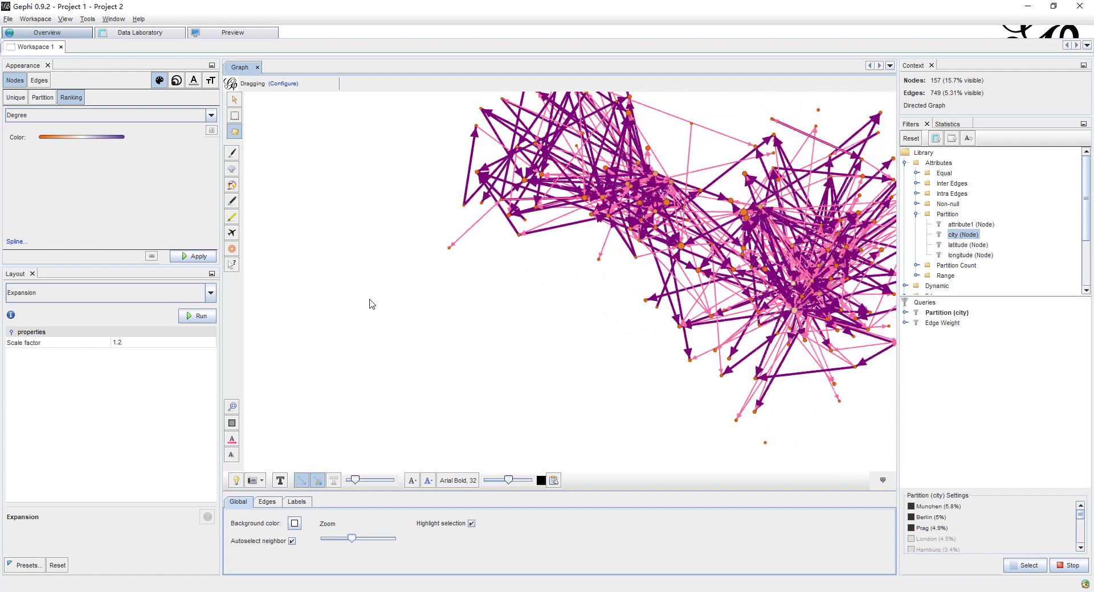
pyautogui.scroll(-6, 372, 303)
pyautogui.scroll(5, 372, 303)
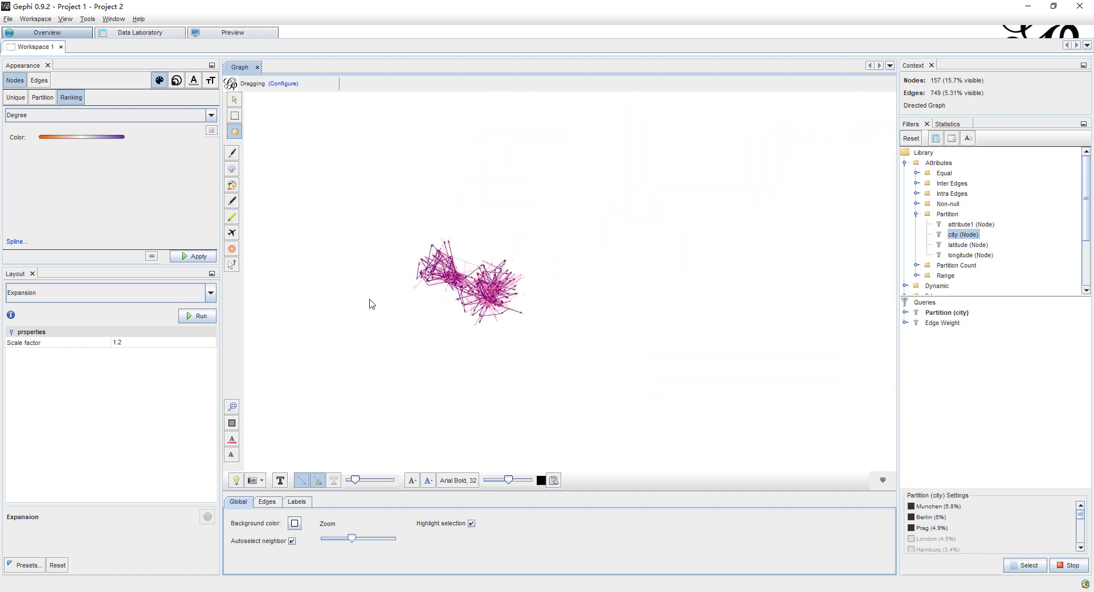
pyautogui.scroll(4, 520, 307)
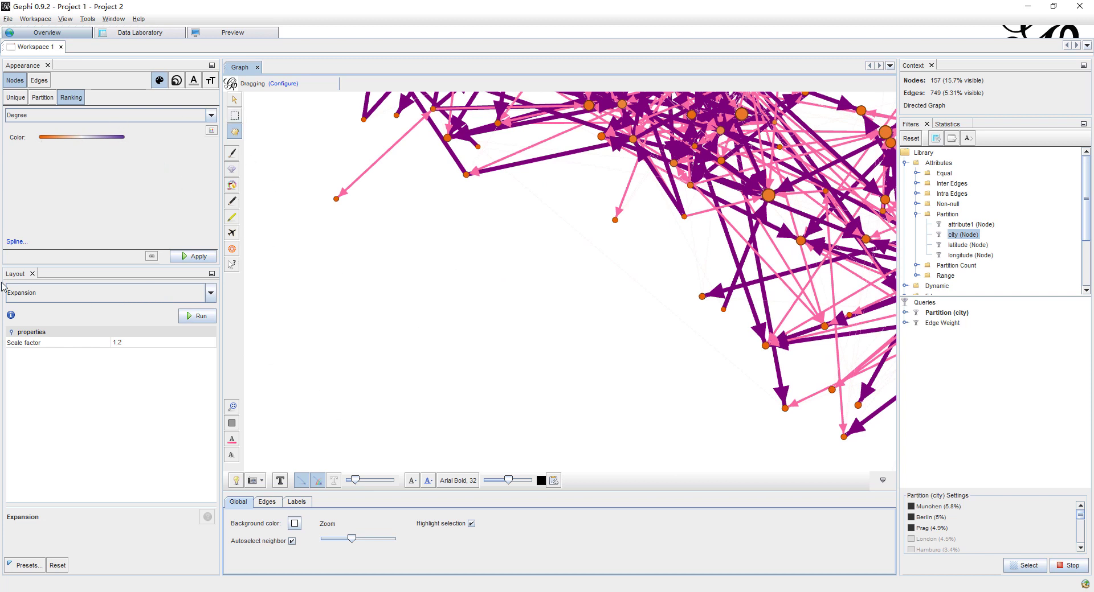
# - Choose Geo Layout as the layout algorithm for the graph
pyautogui.click(55, 298)
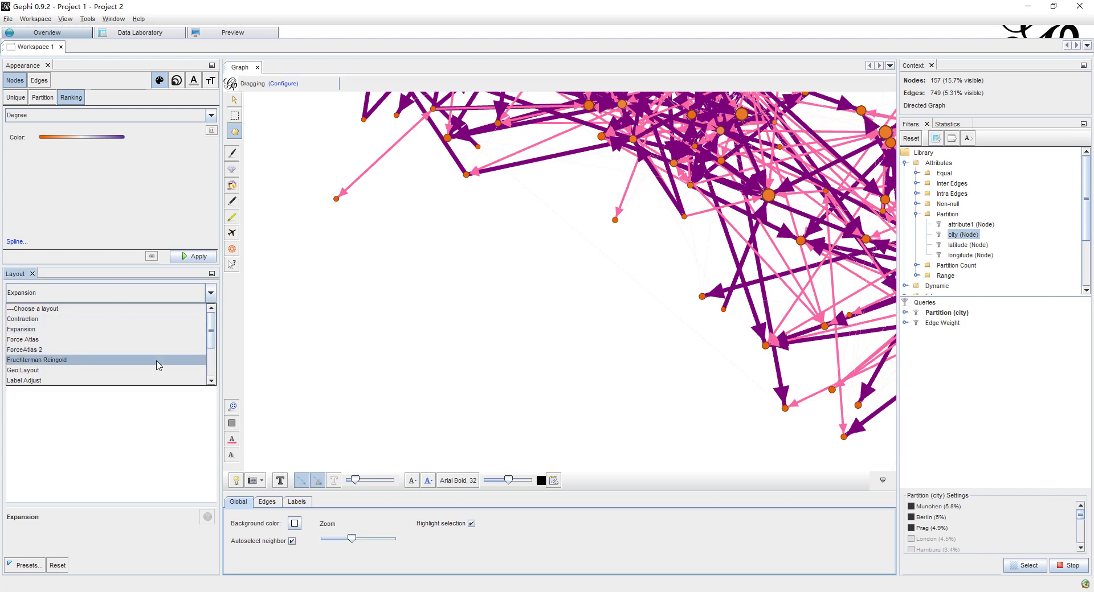
pyautogui.scroll(-2, 211, 339)
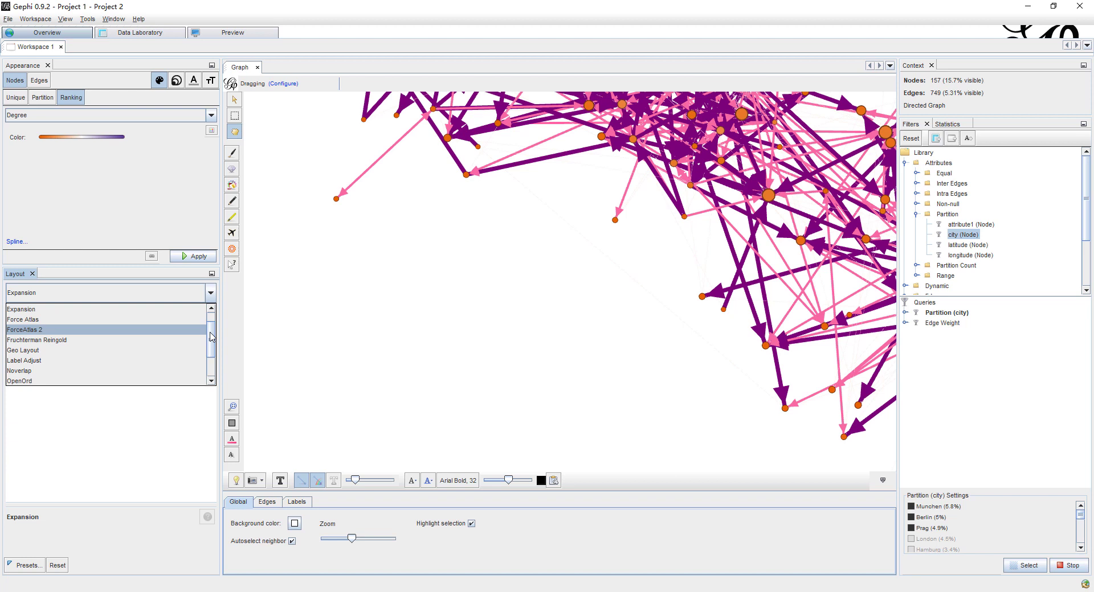
pyautogui.scroll(-1, 211, 336)
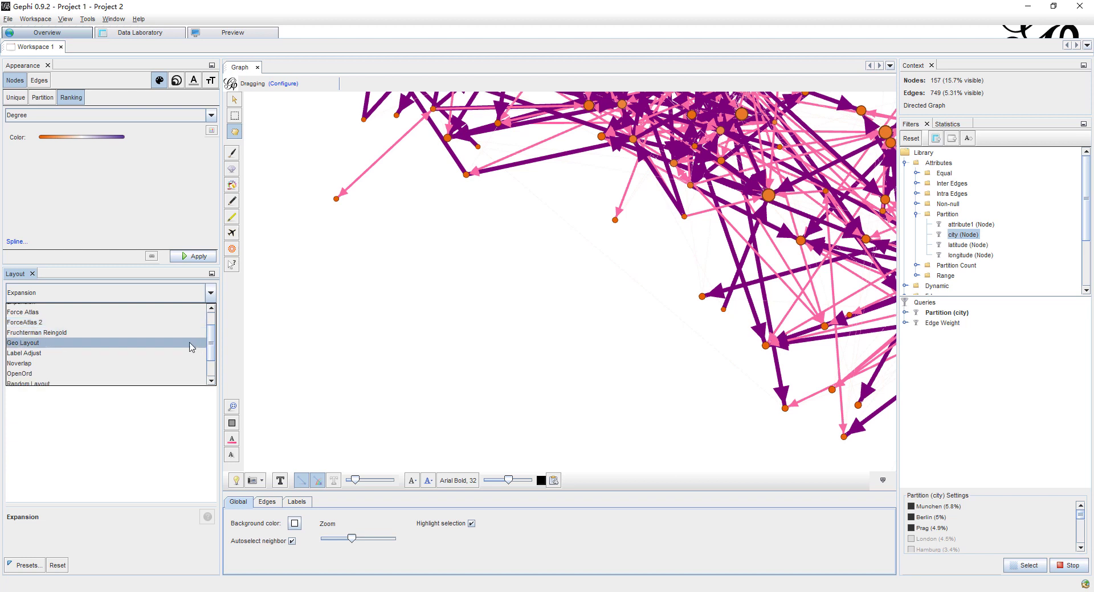
pyautogui.click(190, 342)
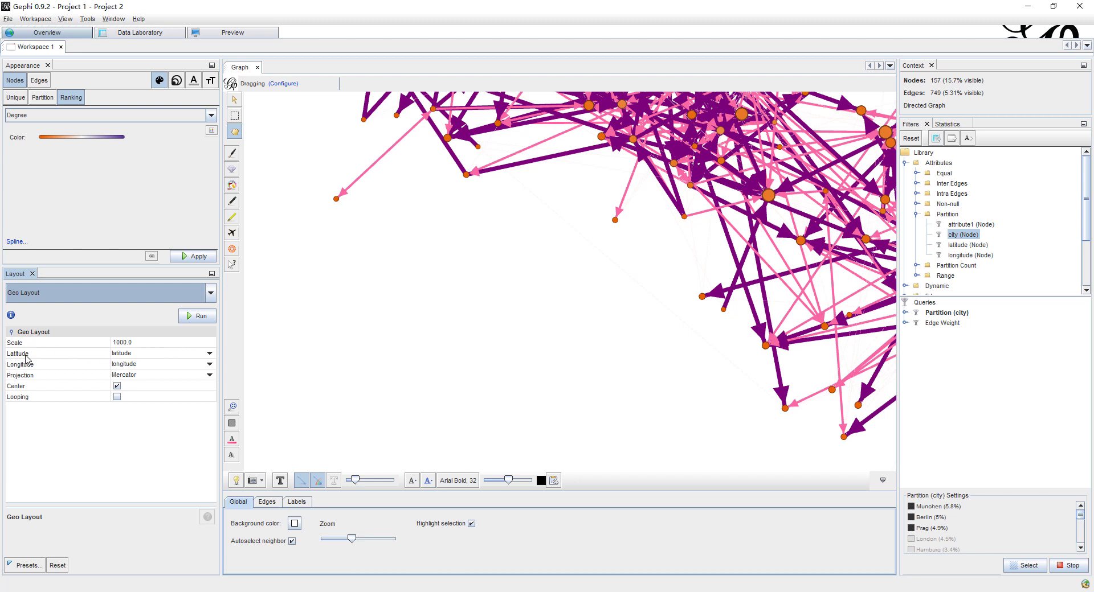
# - Look through the list of available plugins in the Plugins dialog, then close it
pyautogui.click(229, 32)
pyautogui.click(87, 19)
pyautogui.moveTo(112, 23)
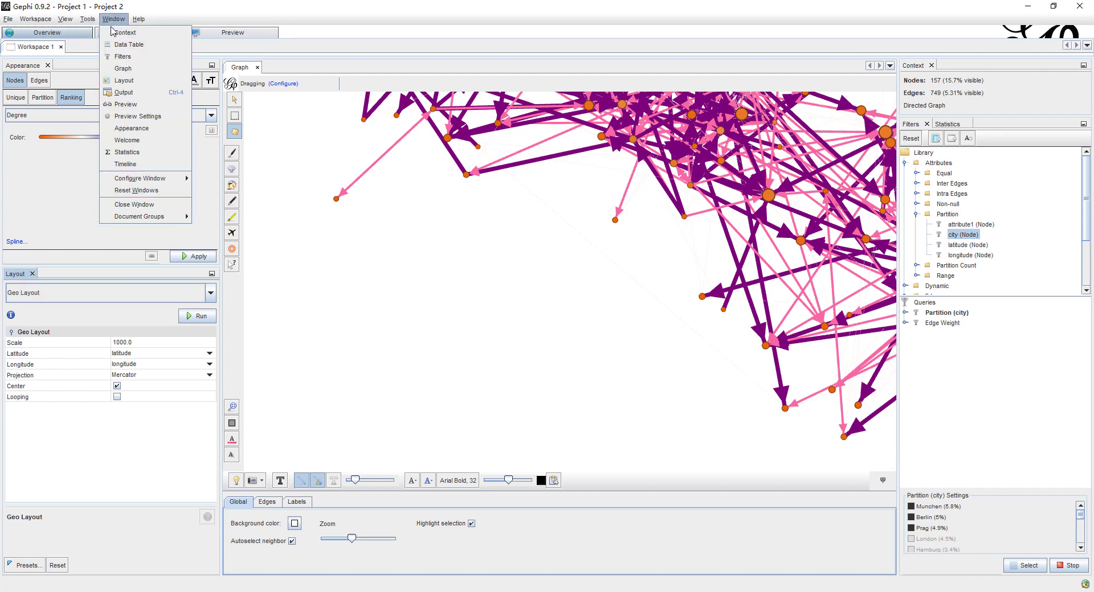
pyautogui.click(98, 34)
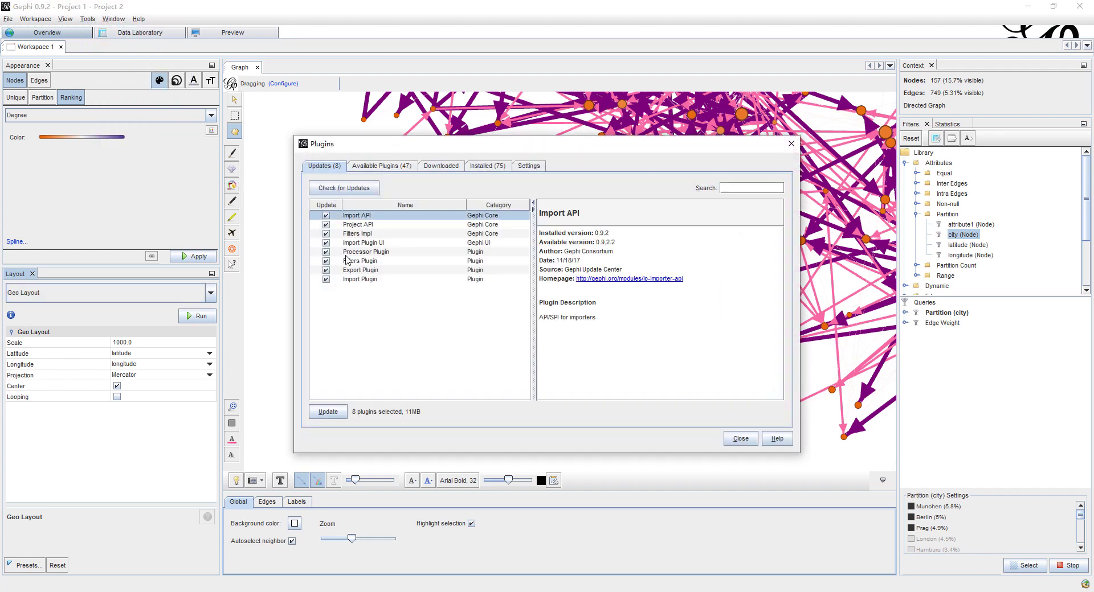
pyautogui.click(382, 169)
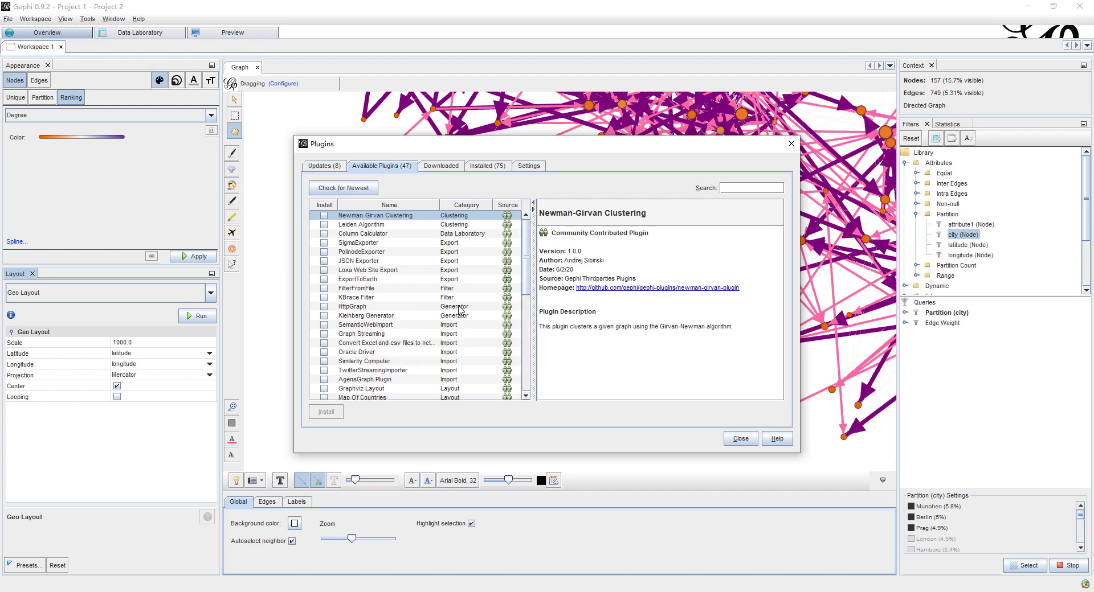
pyautogui.moveTo(525, 265)
pyautogui.mouseDown()
pyautogui.moveTo(525, 371)
pyautogui.moveTo(524, 261)
pyautogui.mouseUp()
pyautogui.click(741, 439)
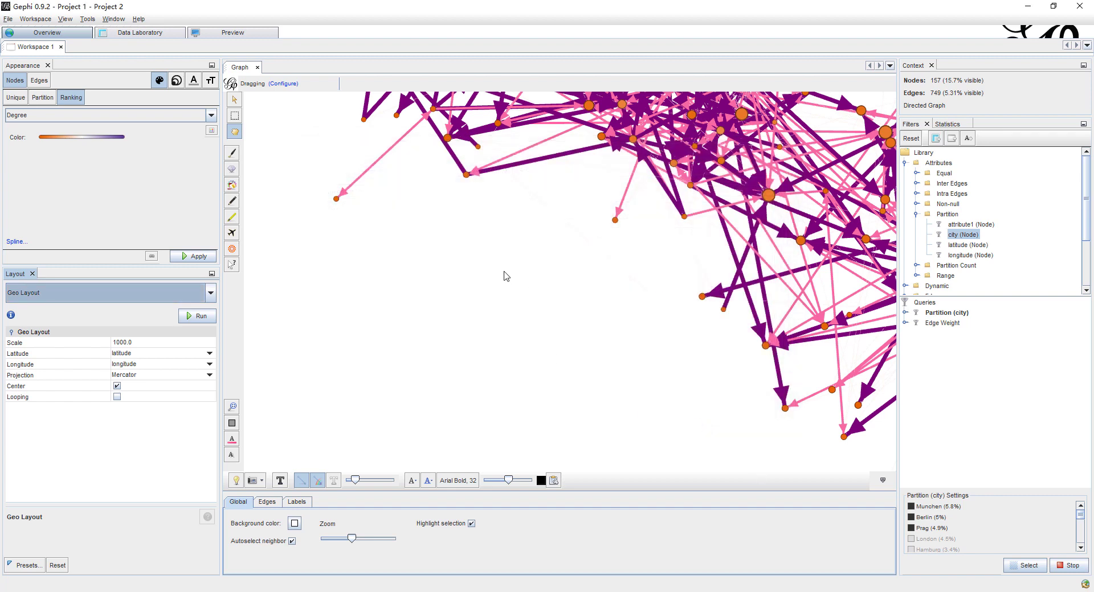